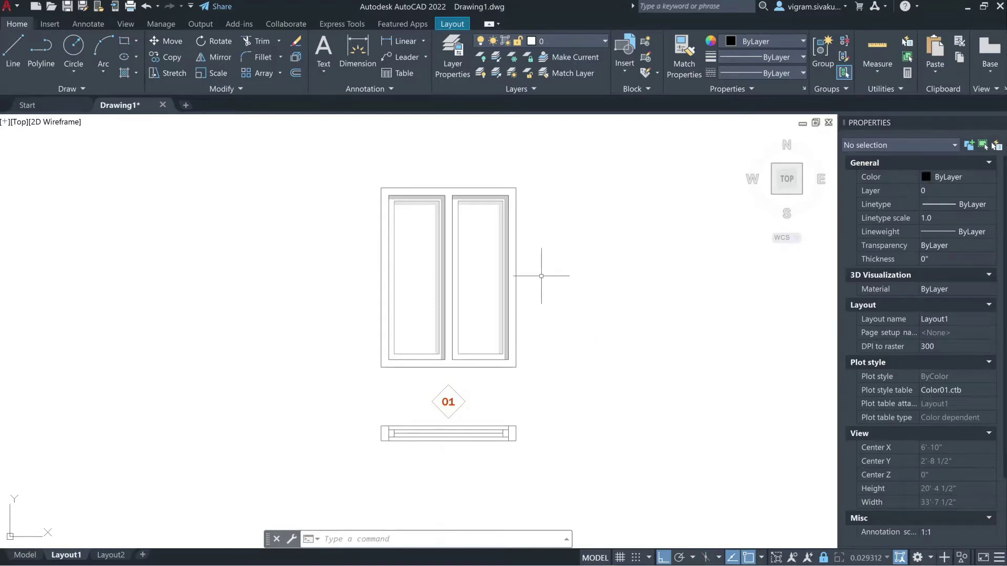
Stretch the right side of the window elevation block outward to widen its right pane.
left_click(538, 292)
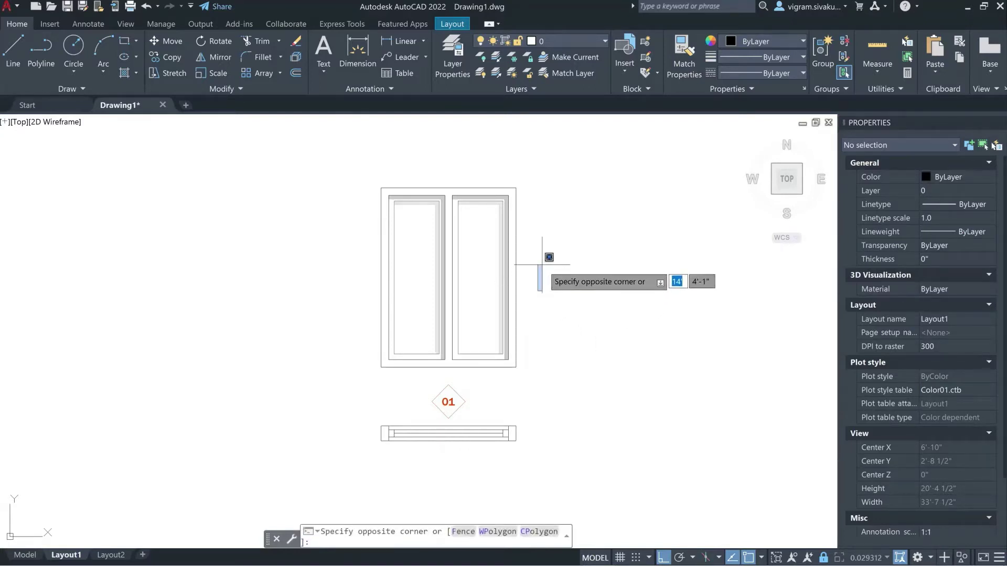
left_click(541, 288)
left_click(518, 287)
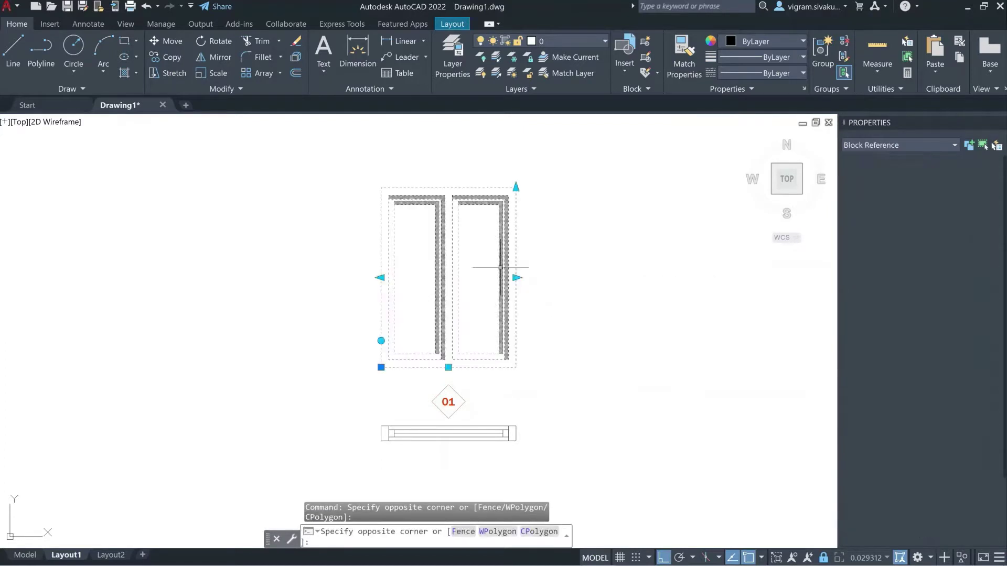
left_click(517, 278)
left_click(571, 278)
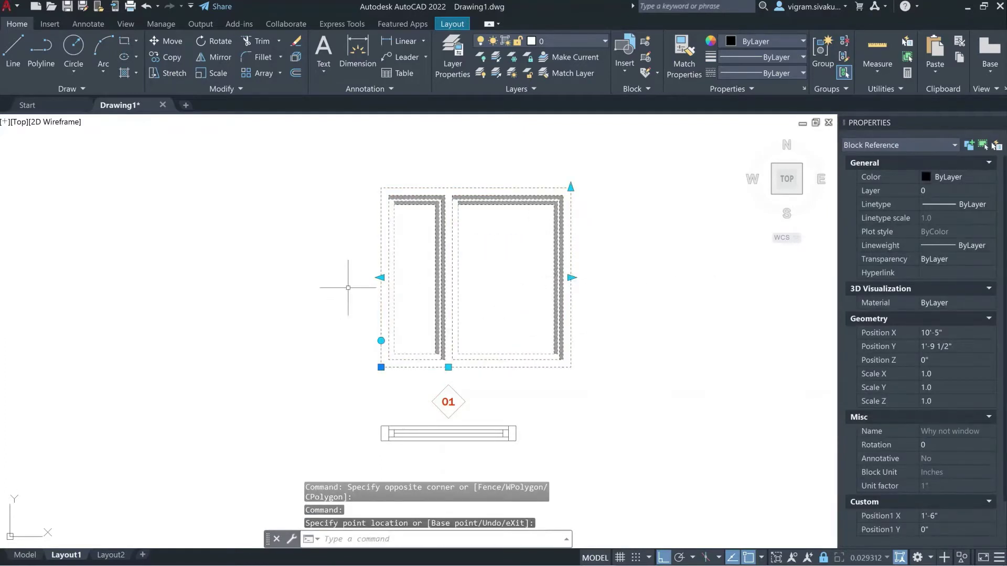
Stretch the window elevation block's left side outward and lower its top edge to shorten the window.
left_click(381, 277)
left_click(299, 278)
left_click(571, 187)
left_click(589, 295)
Shift the window elevation block's central mullion to the left to change the pane proportions.
left_click(448, 367)
left_click(405, 379)
left_click(406, 367)
left_click(405, 366)
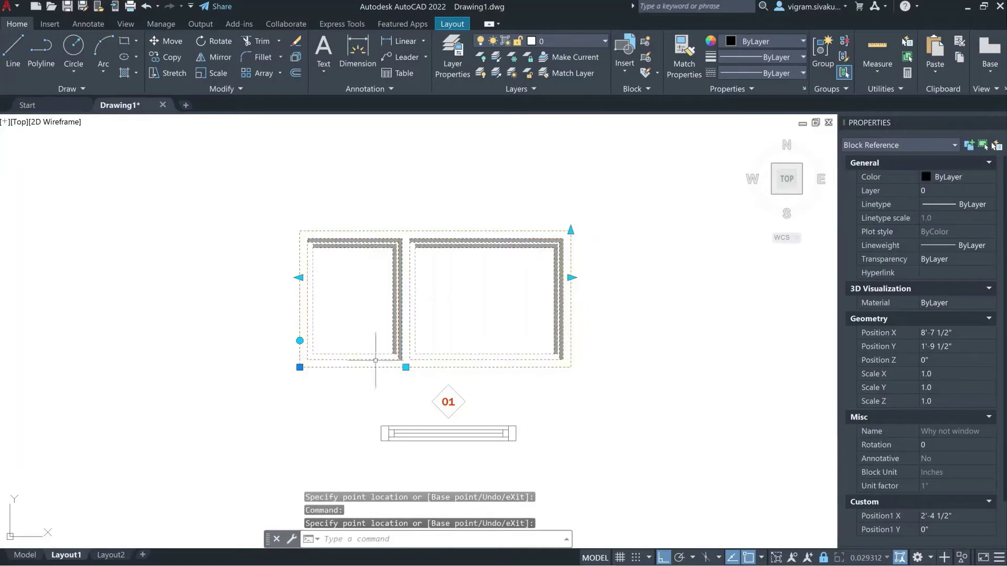
Try rotating the window elevation block 90° about its lower-left corner.
left_click(300, 341)
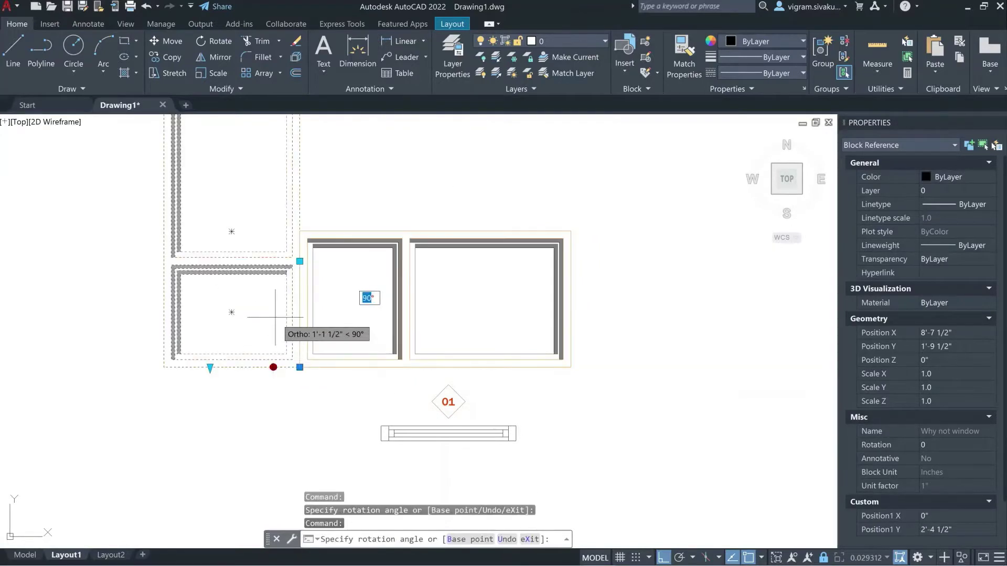
key("Escape")
key("Escape")
Select the tagged window plan block below the elevation to examine its adjustable grips.
left_click(348, 463)
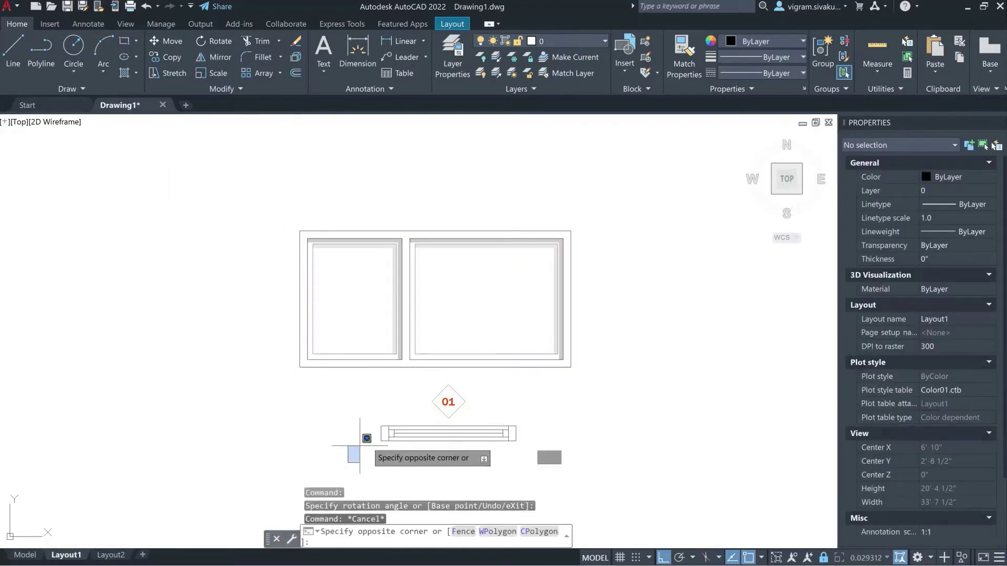
left_click(550, 377)
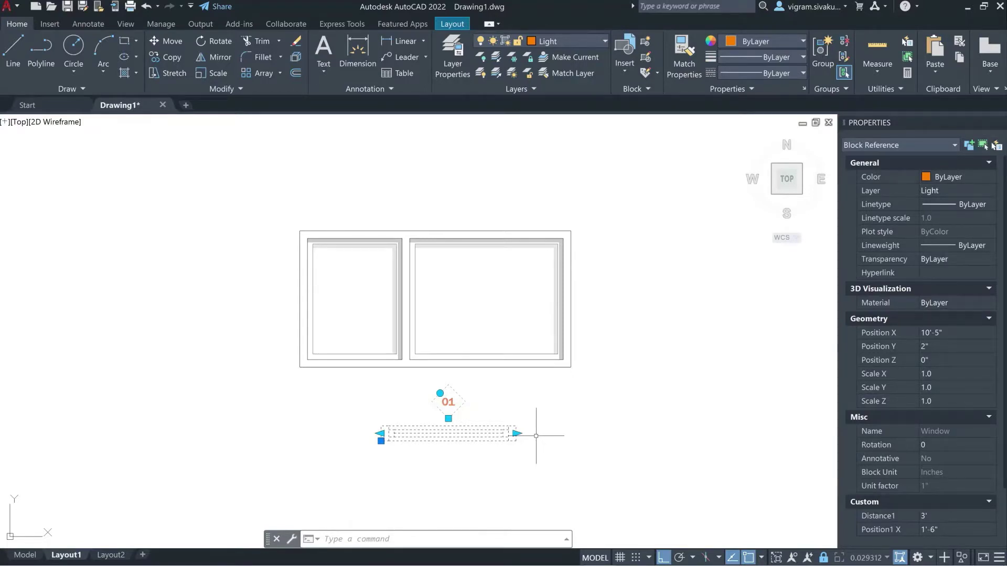
left_click(523, 401)
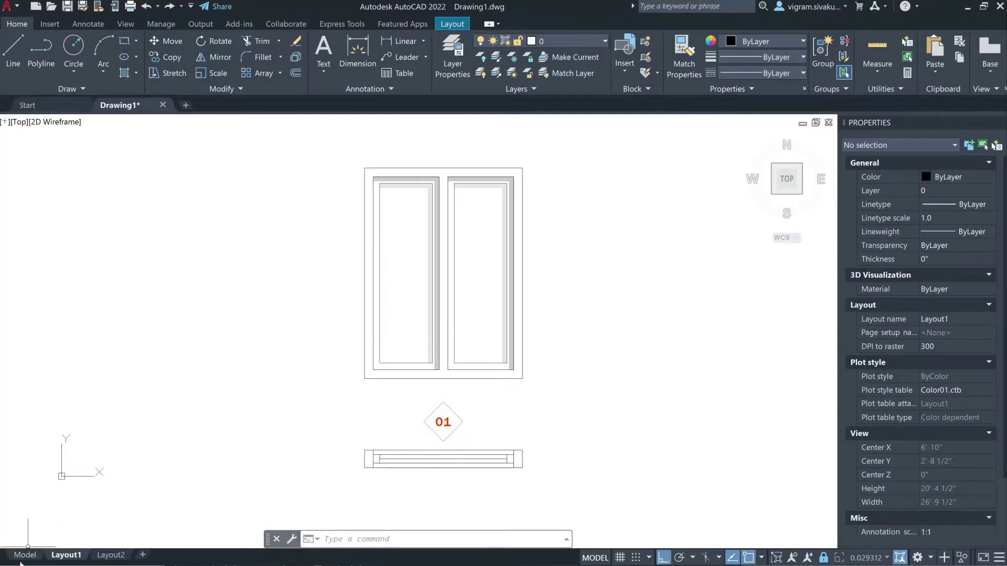
Switch from the layout to model space and make empty room beside the existing window blocks.
left_click(24, 556)
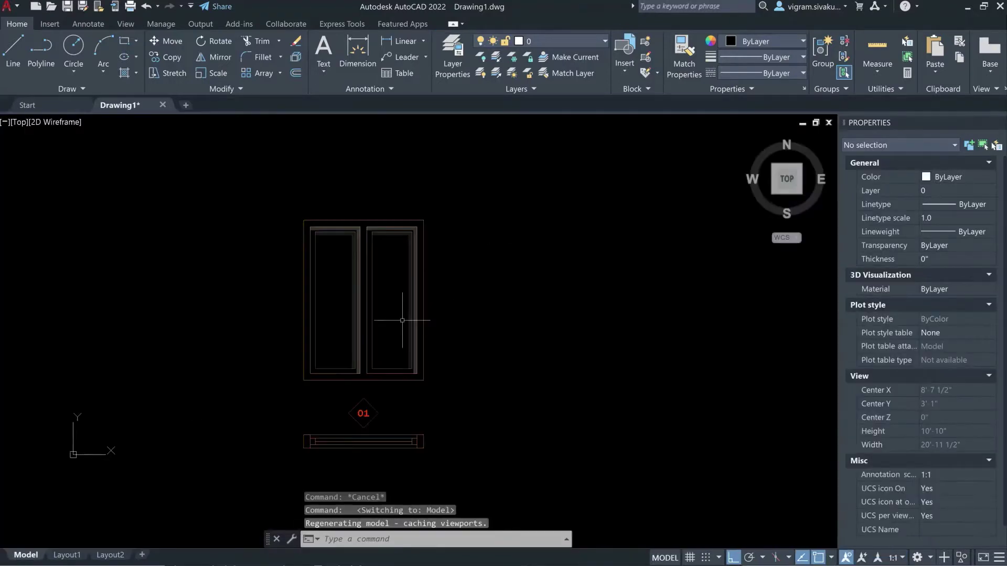
middle_click_drag(655, 344, 395, 360)
key("Escape")
key("Escape")
Configure the drawing units with Architectural length type and 0'-0 1/2" precision.
key("Return")
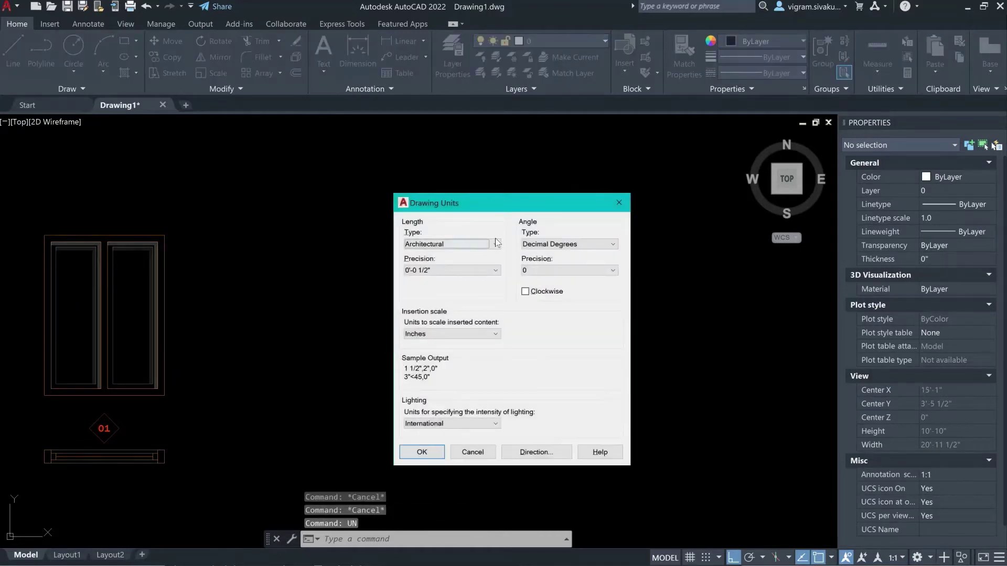
left_click(483, 243)
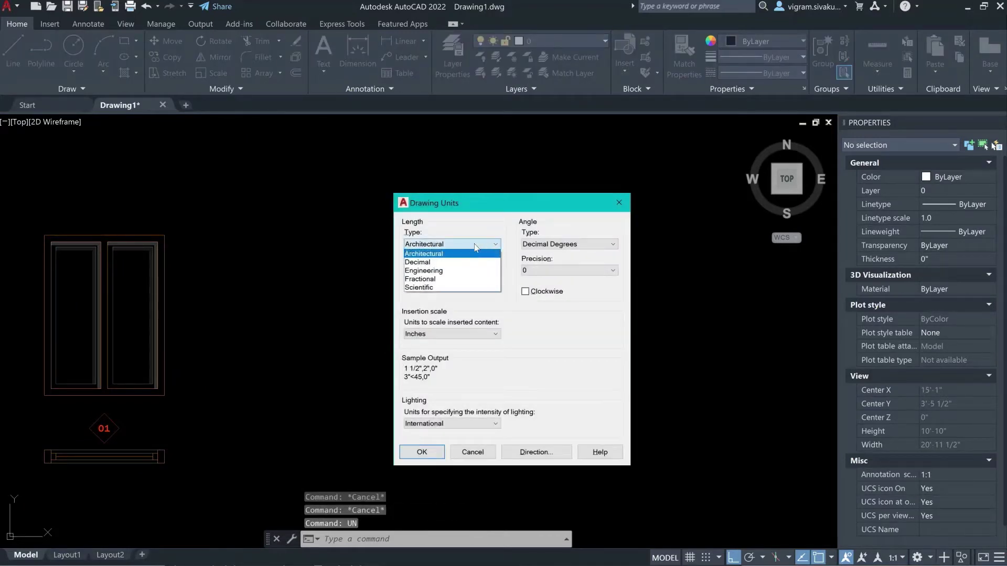
left_click(443, 254)
left_click(464, 270)
left_click(445, 289)
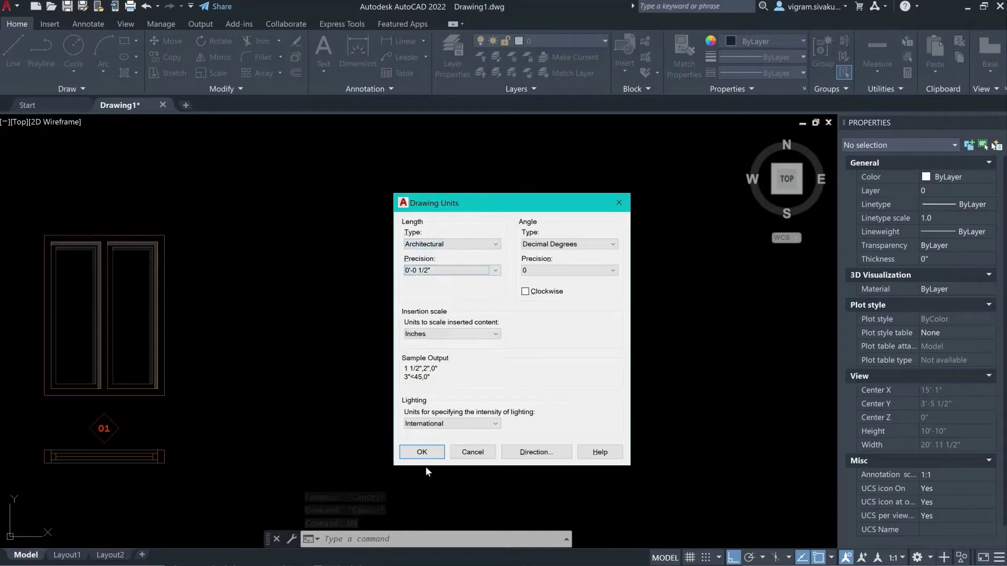
left_click(422, 452)
key("Escape")
key("Escape")
key("Escape")
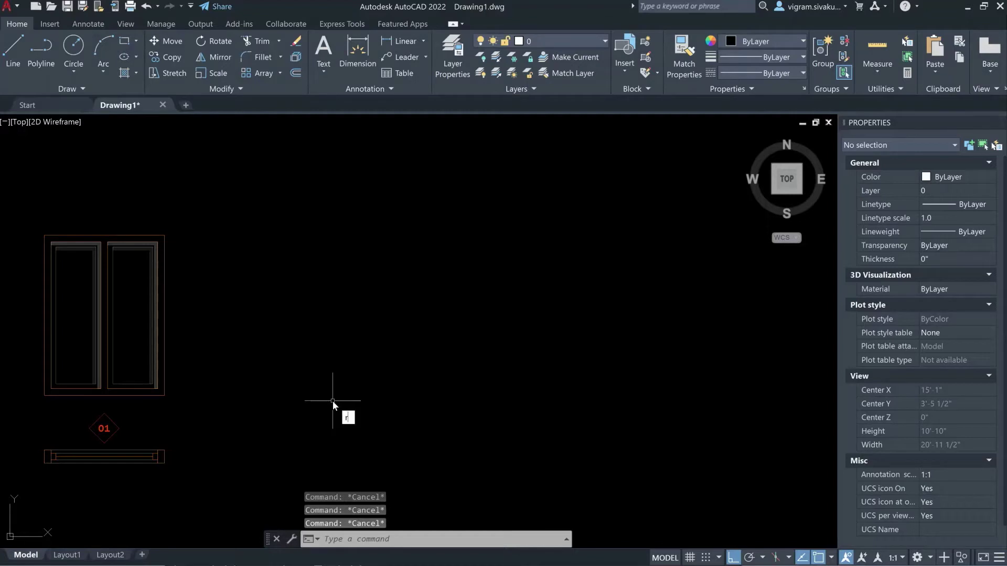
Copy the window plan block with its 01 tag horizontally into the empty space to the right.
key("Return")
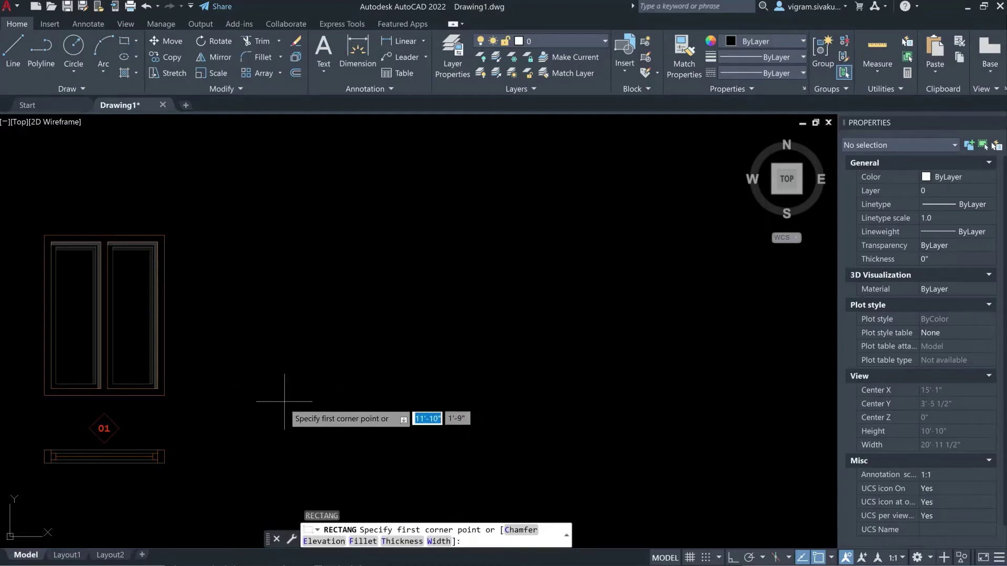
key("Escape")
left_click(112, 461)
left_click(78, 417)
type("co")
key("Return")
left_click(66, 416)
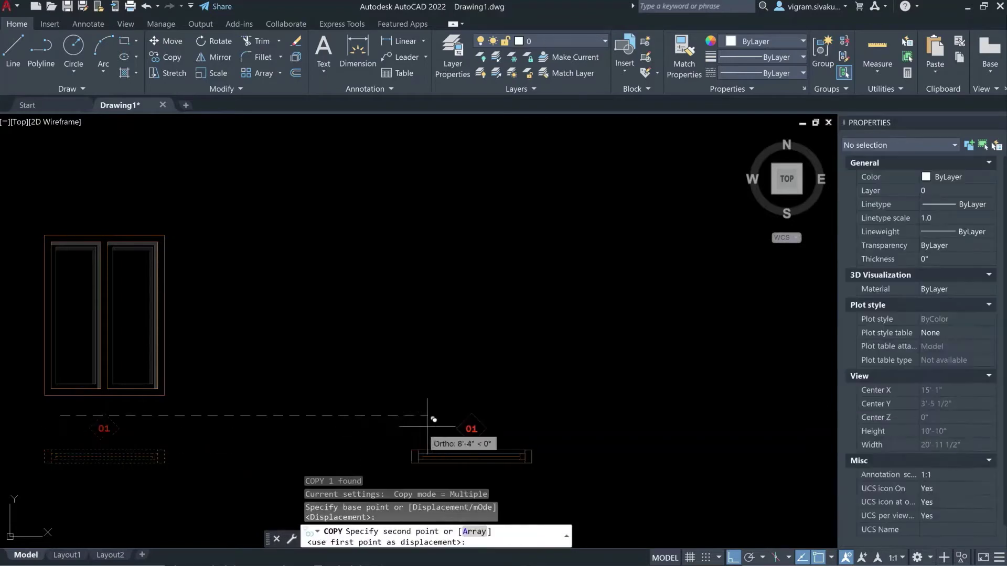
left_click(390, 416)
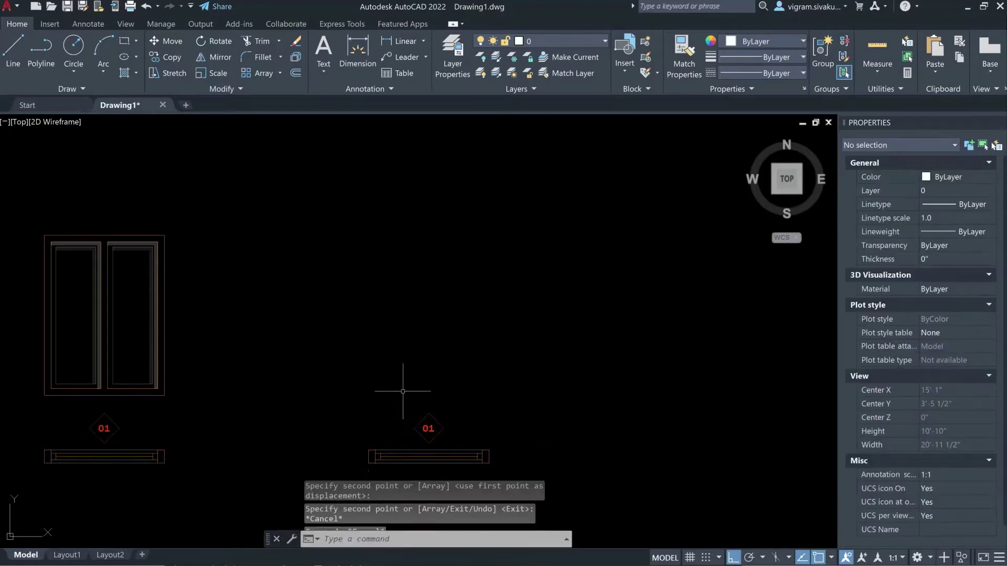
key("Escape")
key("Escape")
key("Escape")
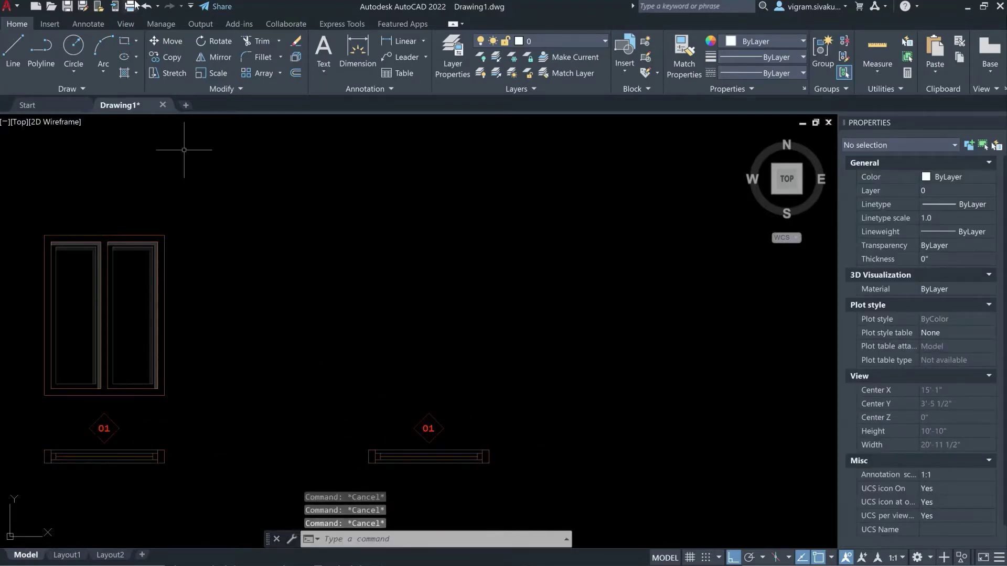
Draw a 3' by 4' rectangle above the copied window plan, aligned with its left edge.
left_click(124, 44)
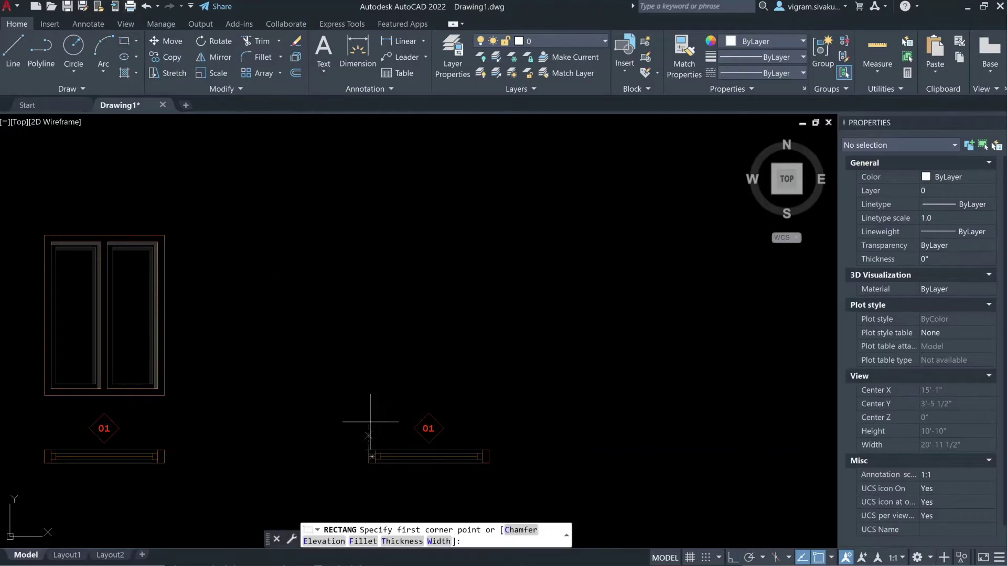
left_click(369, 398)
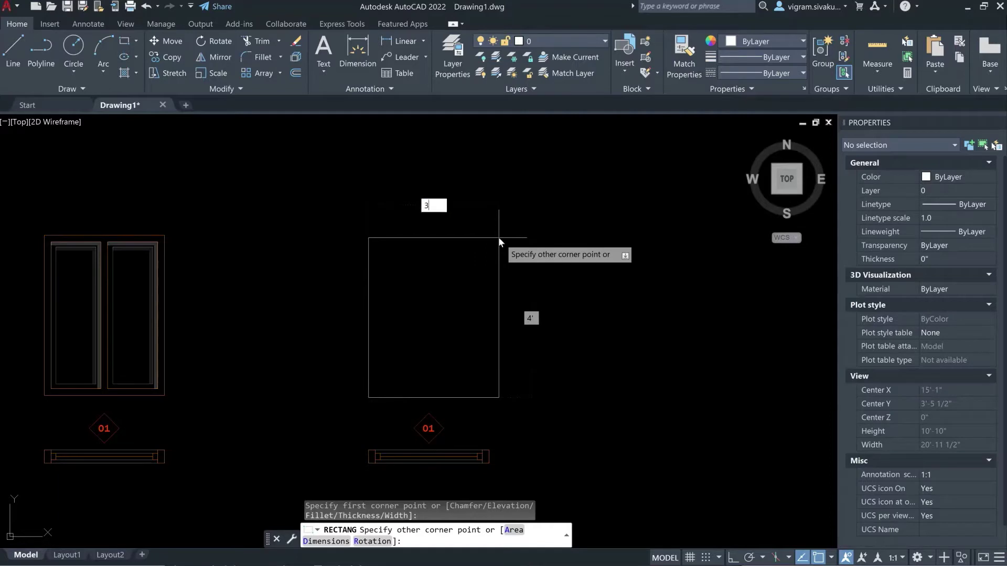
key("Return")
type("4'")
key("Return")
key("Escape")
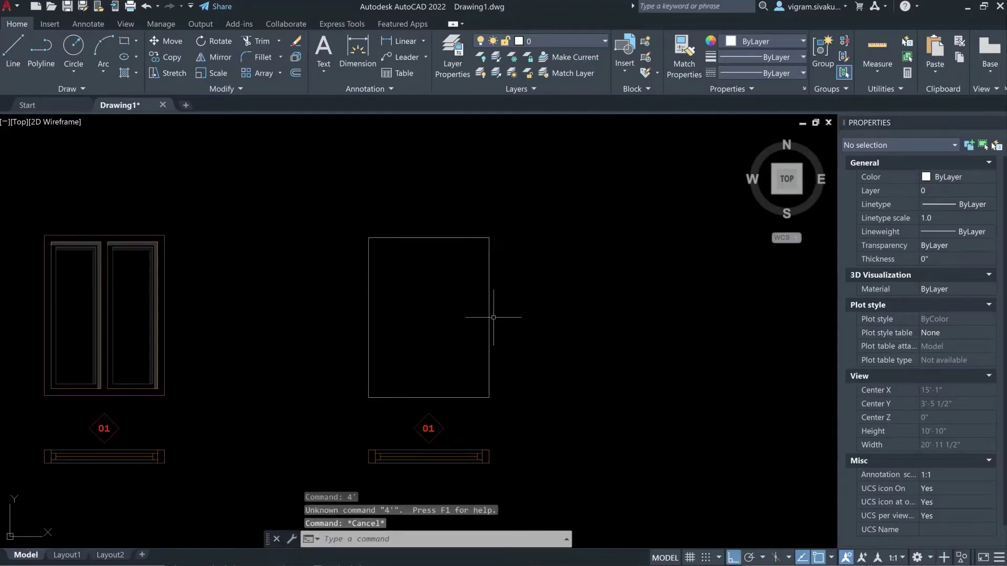
Offset the window rectangle 2" inward to form the outer frame.
type("o")
key("Return")
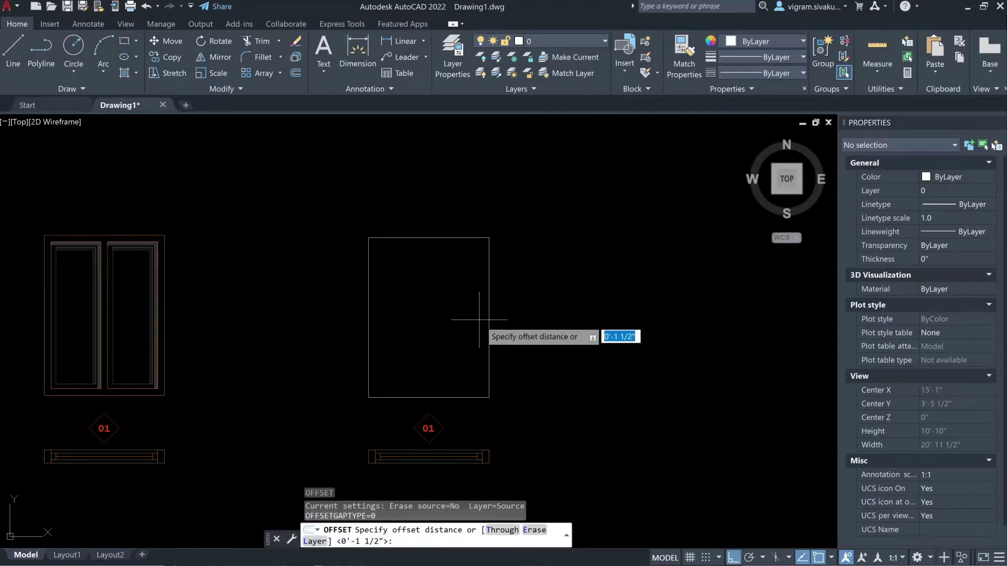
key("Return")
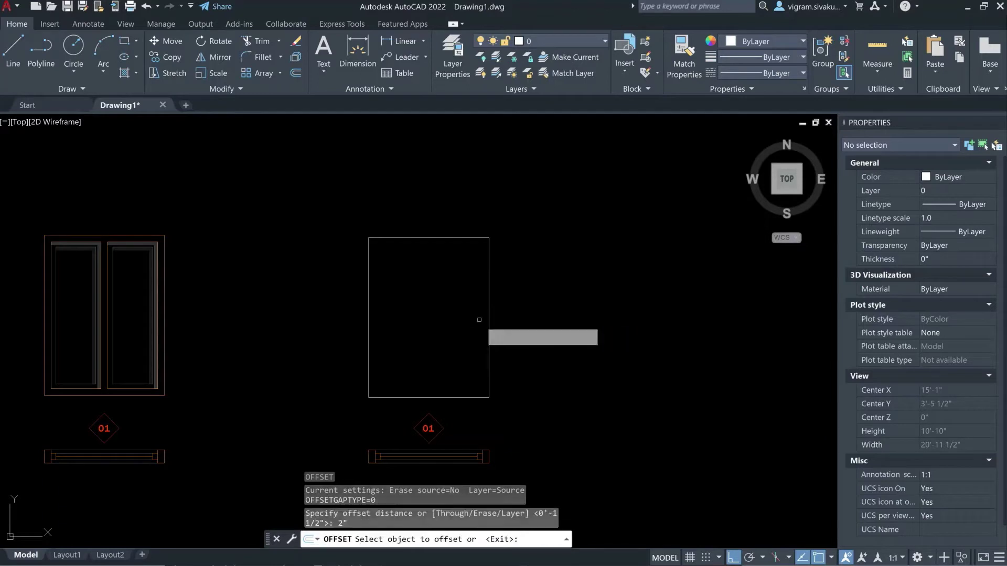
left_click(489, 319)
left_click(452, 344)
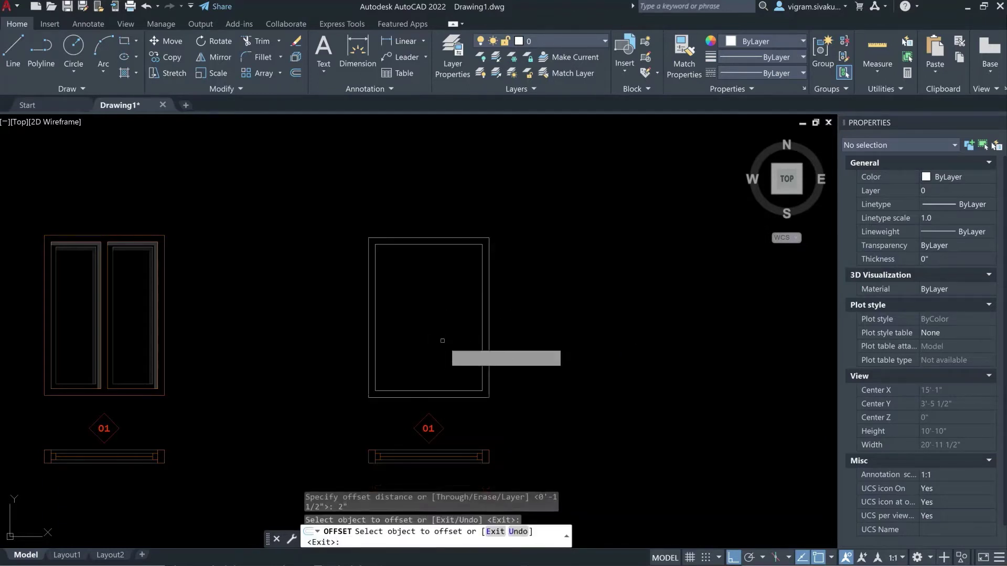
key("Escape")
Draw a vertical polyline between the midpoints of the inner rectangle's top and bottom edges.
type("pl")
key("Return")
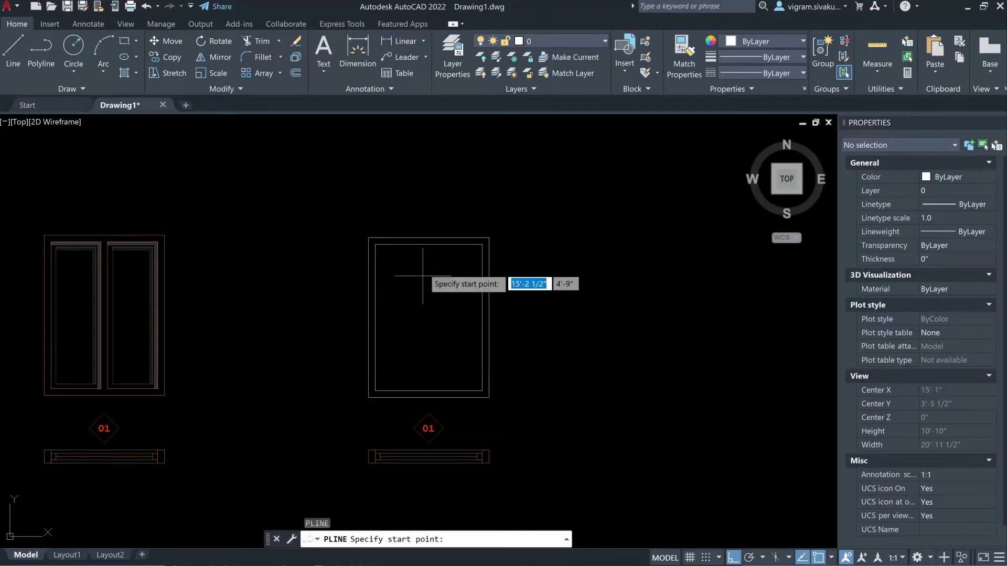
left_click(429, 244)
left_click(429, 391)
key("Escape")
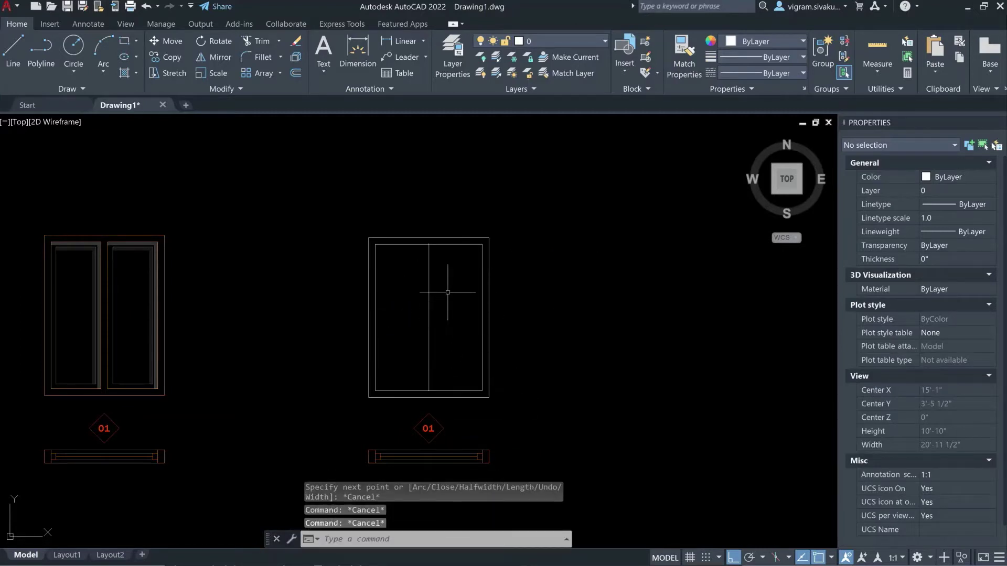
Offset the vertical centre line 1" to both sides to form the mullion.
type("o")
key("Return")
type("1")
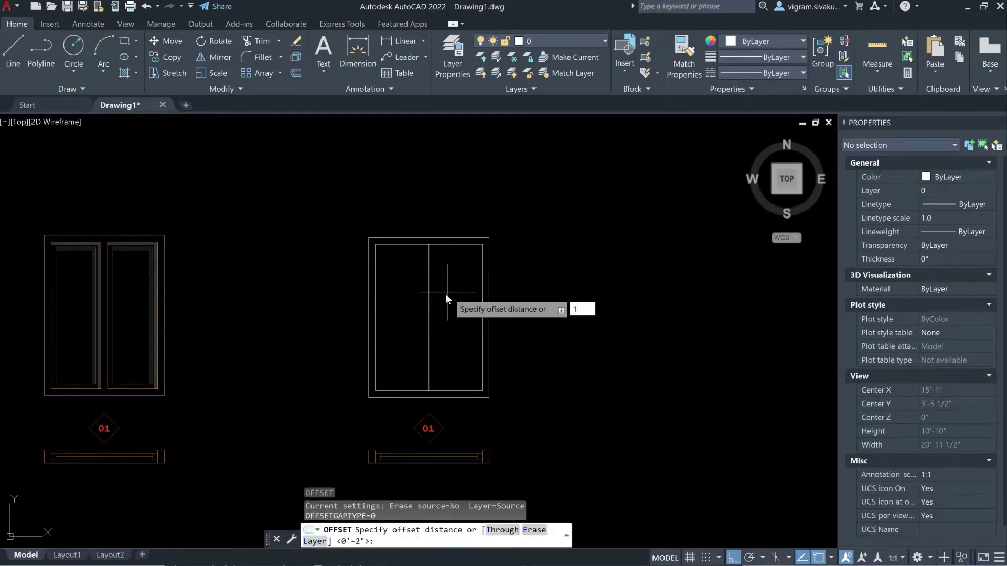
key("Return")
left_click(429, 275)
left_click(404, 276)
left_click(431, 263)
key("Escape")
key("Escape")
key("Escape")
Trim the inner rectangle's top edge between the two mullion lines.
scroll(430, 245, "up", 8)
type("tr")
key("Return")
mouse_move(411, 231)
left_mouse_down()
mouse_move(401, 220)
mouse_move(407, 229)
left_mouse_up()
key("Escape")
Delete the original vertical centre line between the two mullion lines.
left_click(428, 265)
left_click(400, 218)
scroll(408, 314, "down", 5)
scroll(450, 332, "up", 5)
key("Delete")
key("Escape")
key("Escape")
Trim the inner rectangle's bottom edge between the two mullion lines.
type("tr")
key("Return")
mouse_move(440, 311)
left_mouse_down()
mouse_move(427, 243)
mouse_move(446, 299)
left_mouse_up()
key("Escape")
scroll(480, 359, "down", 3)
scroll(480, 360, "down", 3)
key("Escape")
Select the mullion lines and pane edges to check whether they form continuous outlines.
left_click(469, 233)
key("Escape")
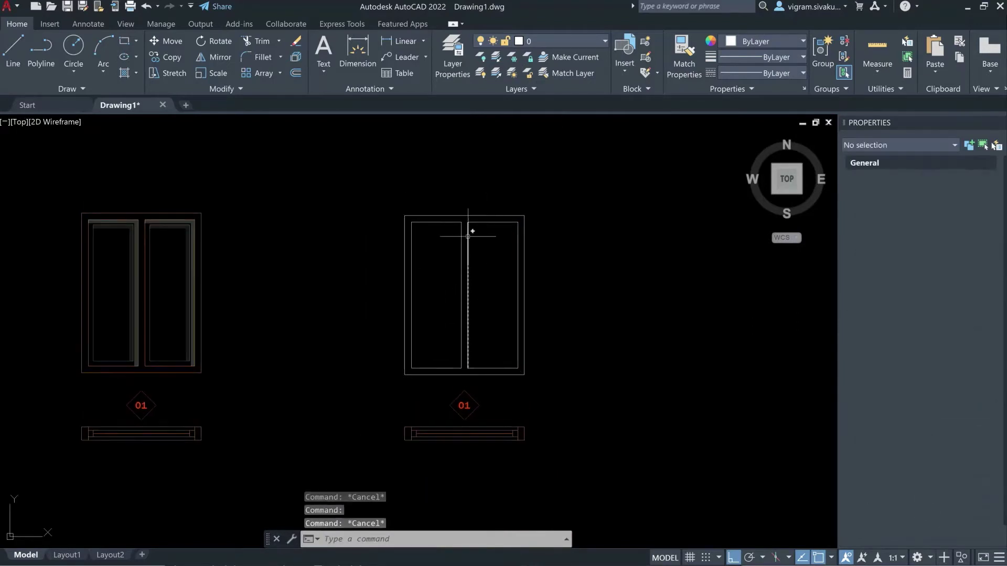
left_click(455, 222)
key("Escape")
left_click(475, 229)
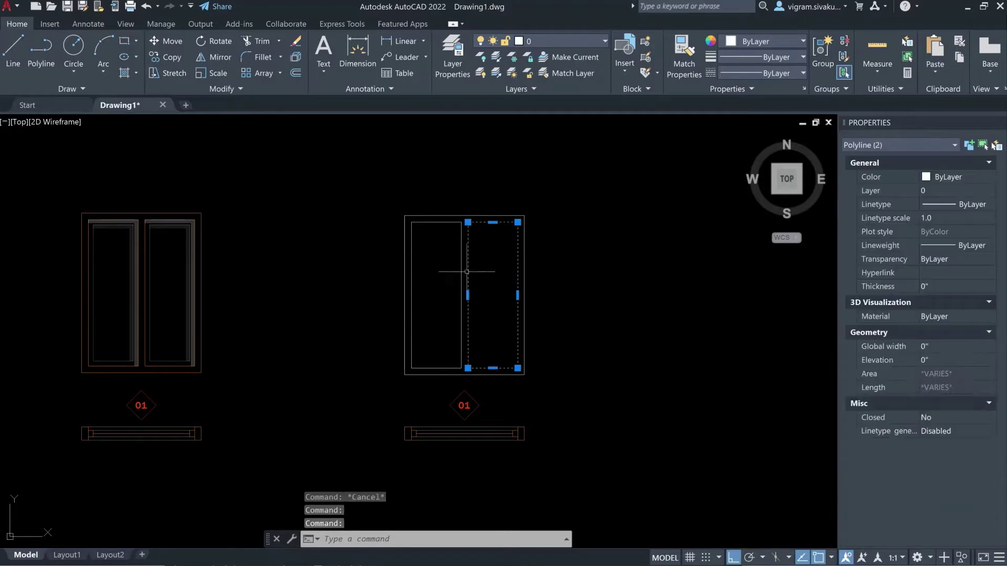
key("Escape")
Join the new window elevation's mullion lines and pane edges into two closed pane outlines.
left_click(376, 383)
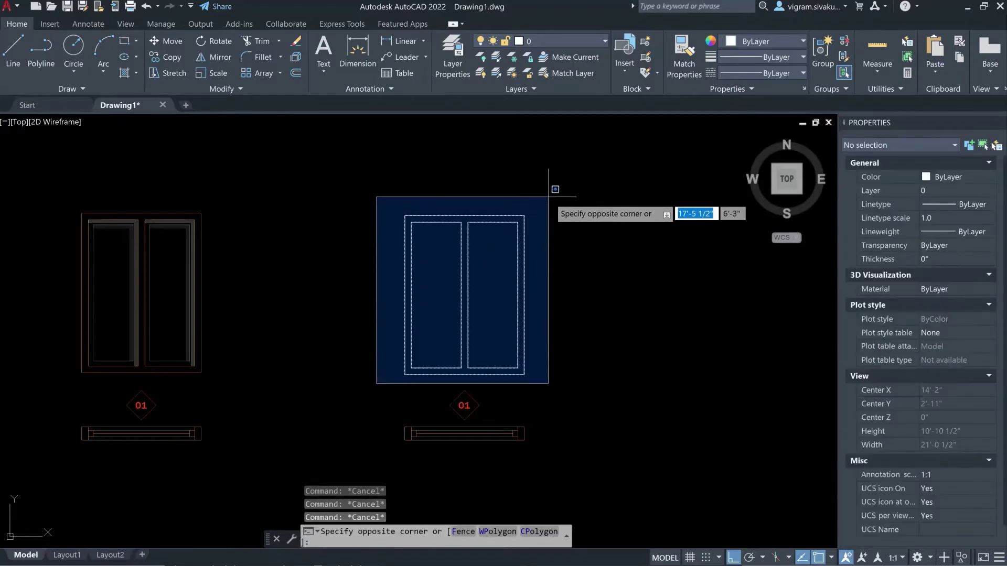
key("Escape")
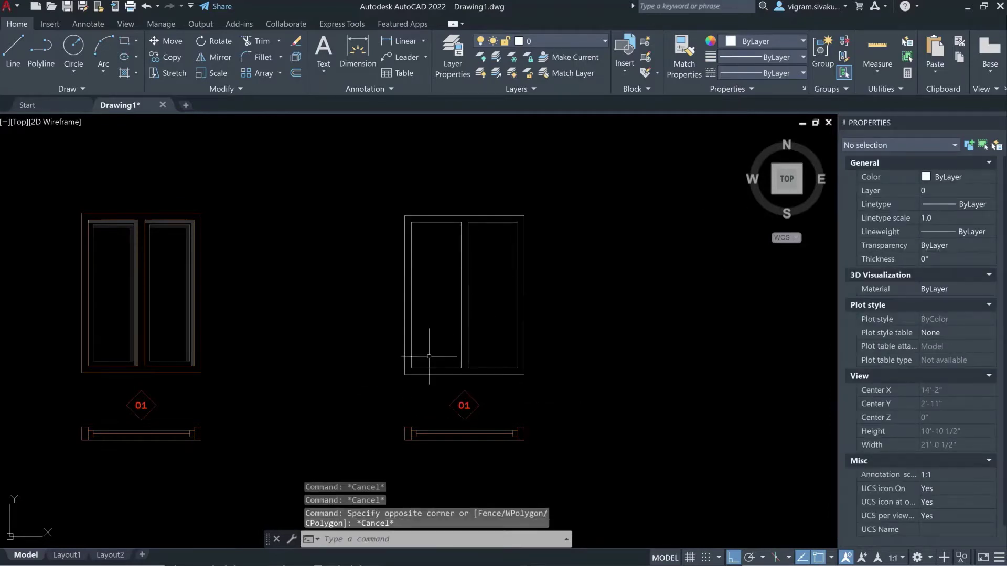
left_click(395, 384)
left_click(546, 187)
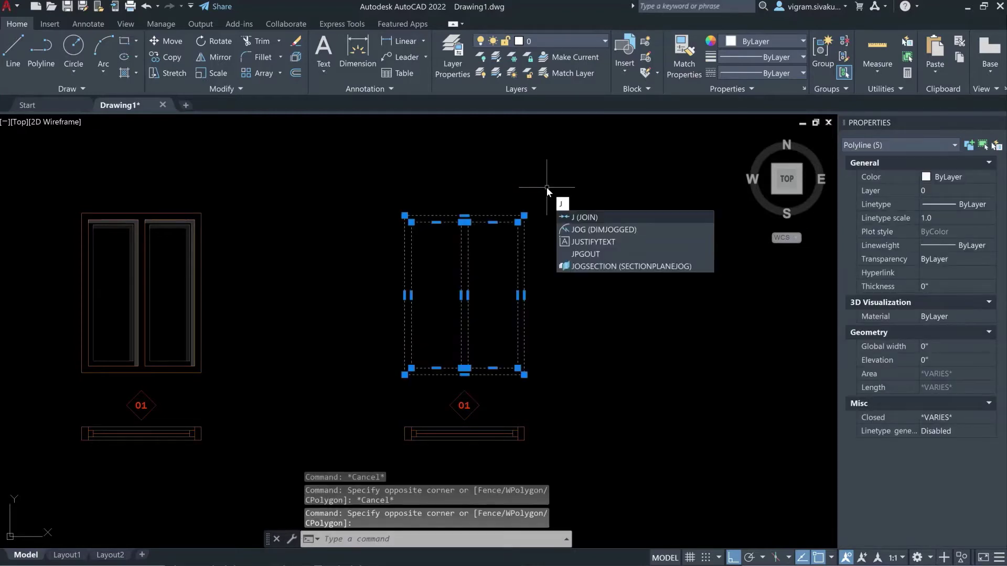
key("Return")
Select each pane outline and the outer frame to check that each is a single polyline.
left_click(464, 240)
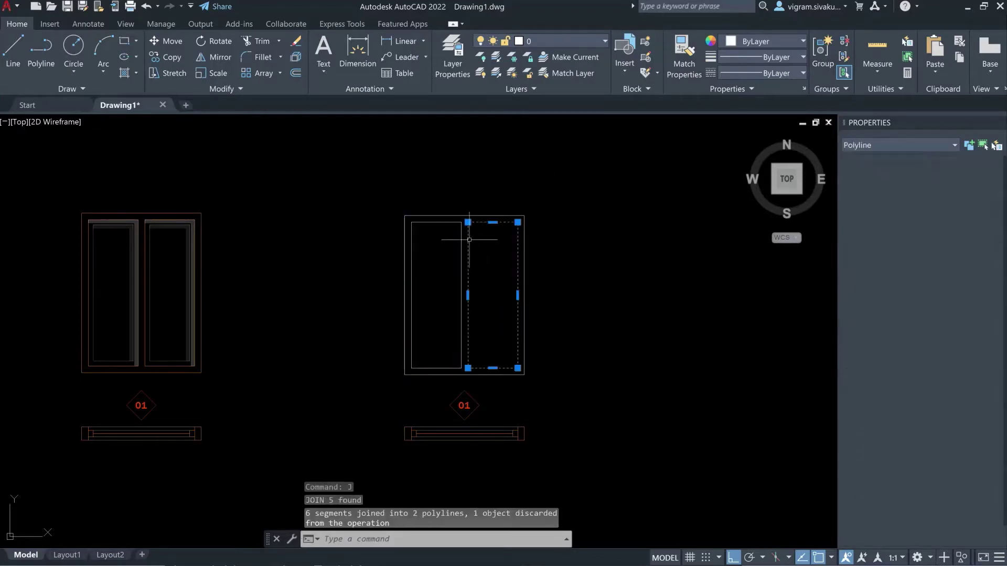
key("Escape")
left_click(411, 223)
key("Escape")
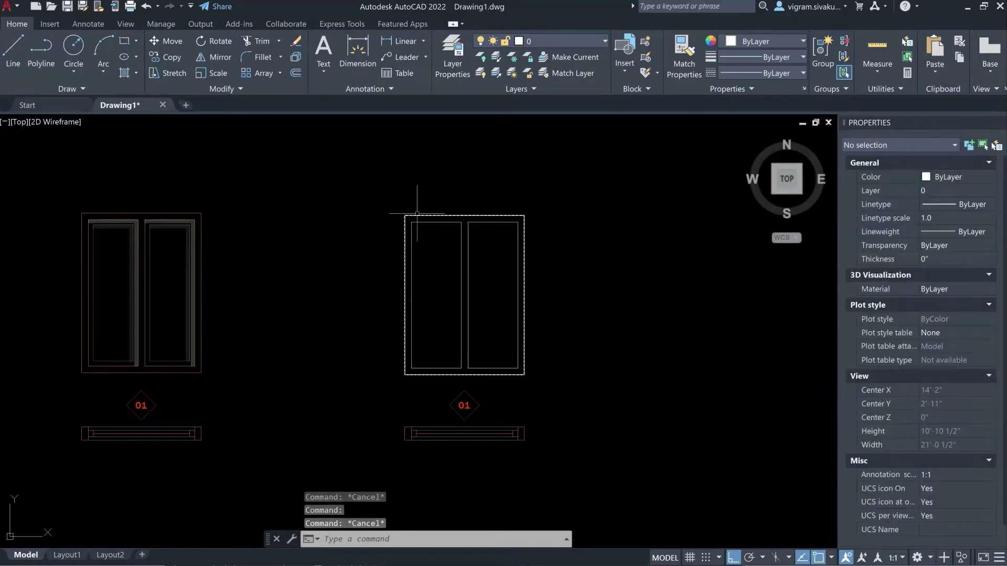
left_click(422, 210)
left_click(417, 221)
key("Escape")
key("Escape")
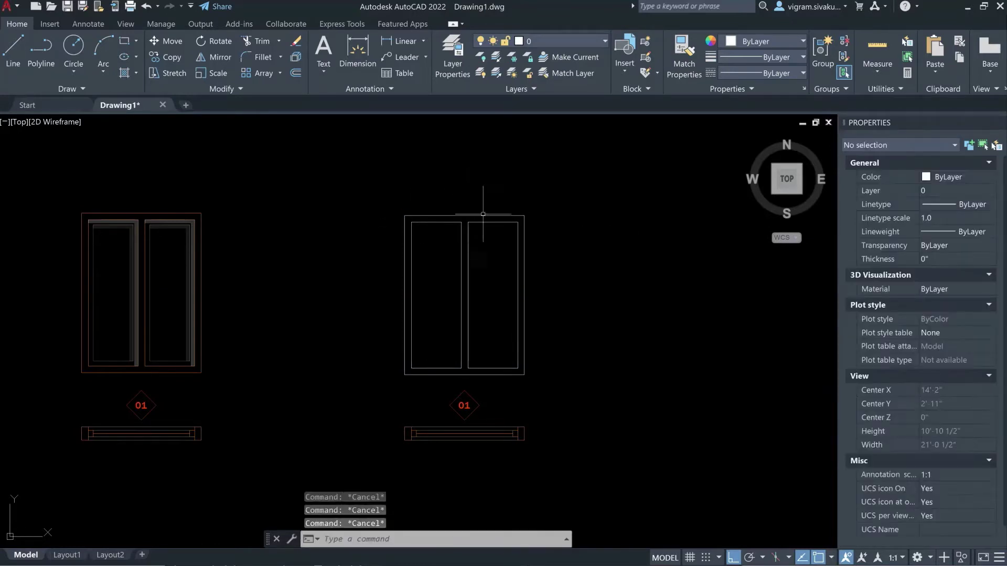
middle_click_drag(482, 240, 477, 241)
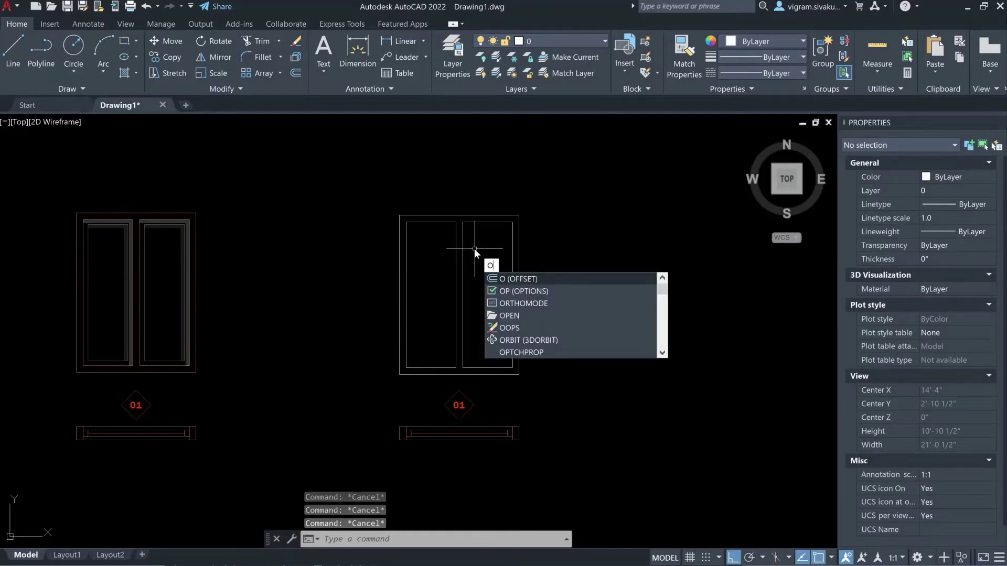
type(".5\"")
key("Return")
key("Escape")
key("Escape")
Offset both pane outlines of the new window elevation 1.5" inward.
type("o")
key("Return")
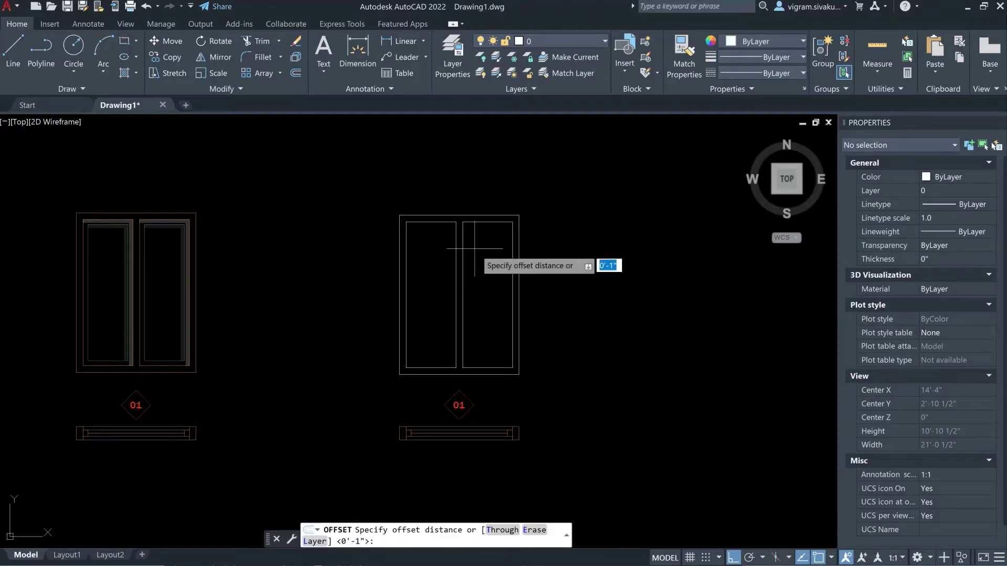
type("1.5\"")
key("Return")
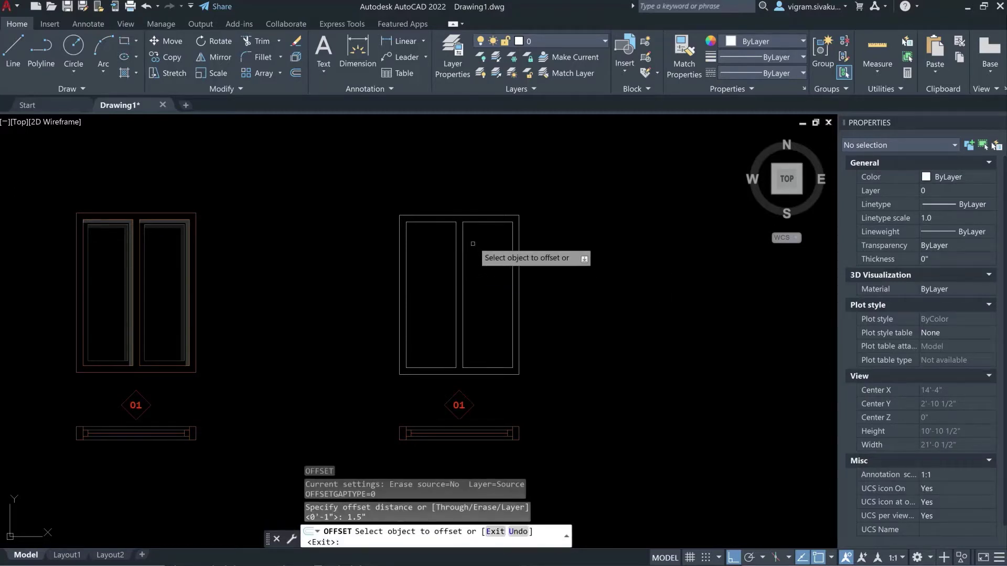
left_click(472, 222)
left_click(486, 292)
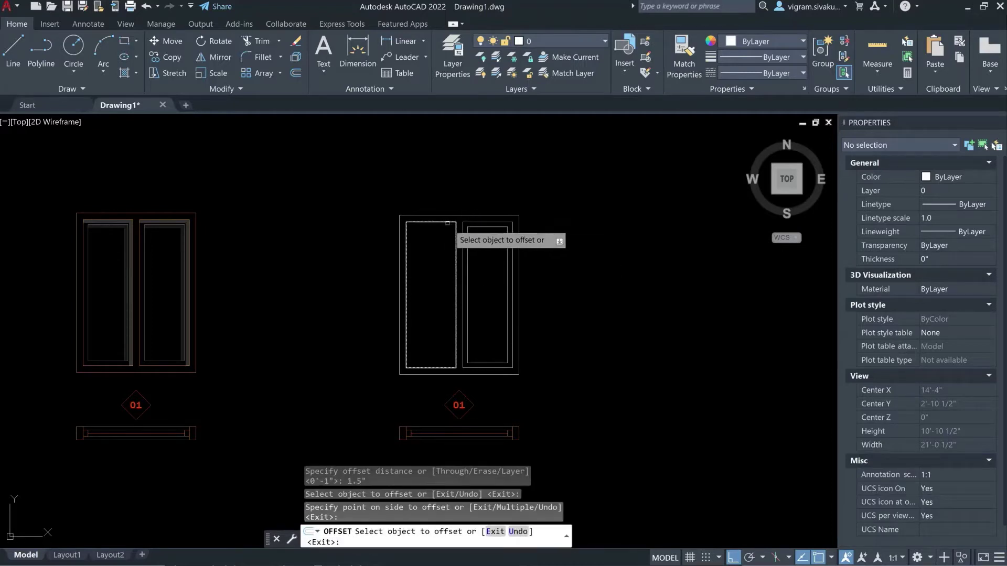
left_click(454, 229)
left_click(447, 241)
key("Escape")
key("Escape")
key("Escape")
scroll(448, 242, "up", 2)
middle_click_drag(449, 242, 429, 239)
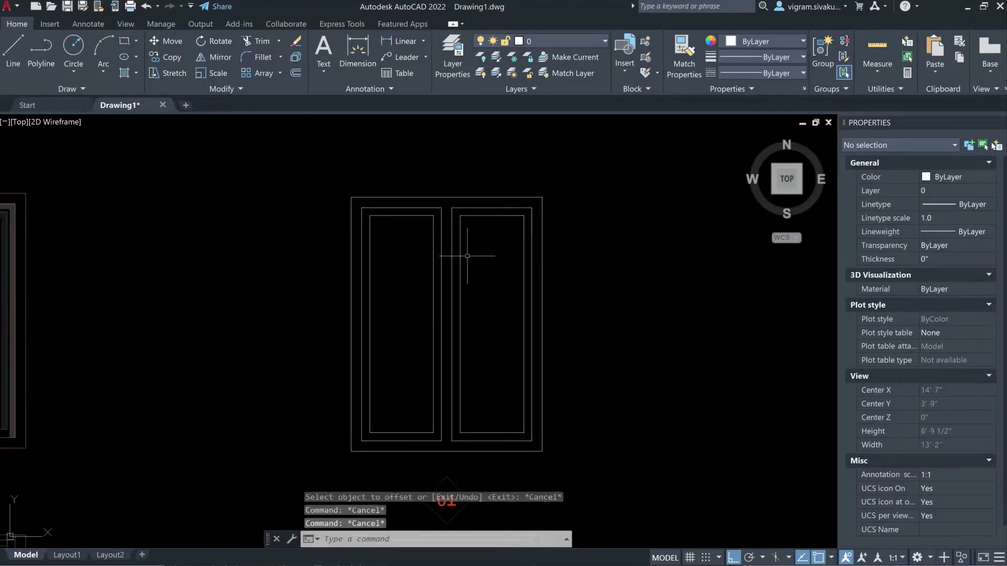
key("Escape")
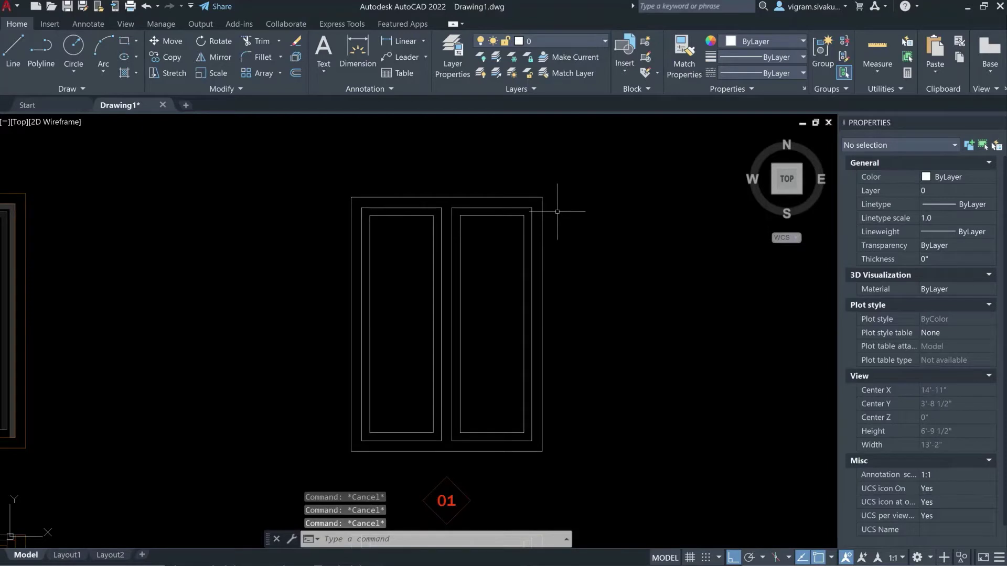
Set the color of the new elevation's outer frame and two pane outlines to index color 30.
left_click(558, 212)
left_click(335, 158)
left_click(763, 41)
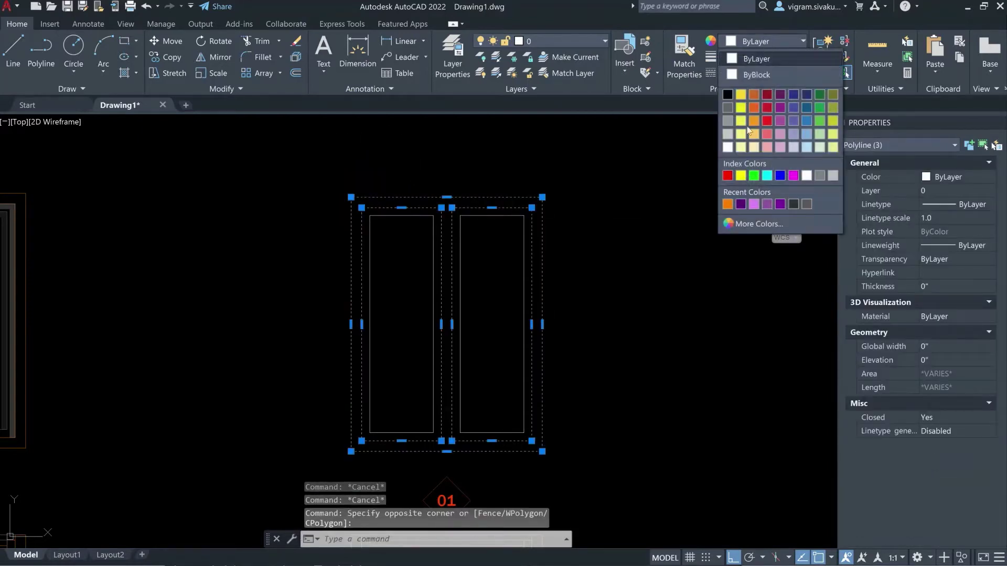
left_click(759, 224)
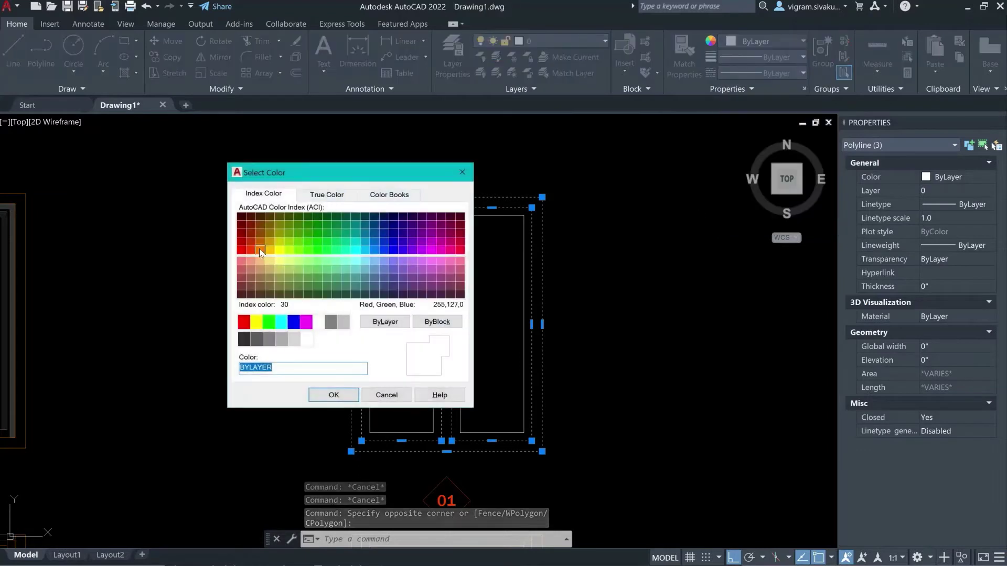
left_click(259, 250)
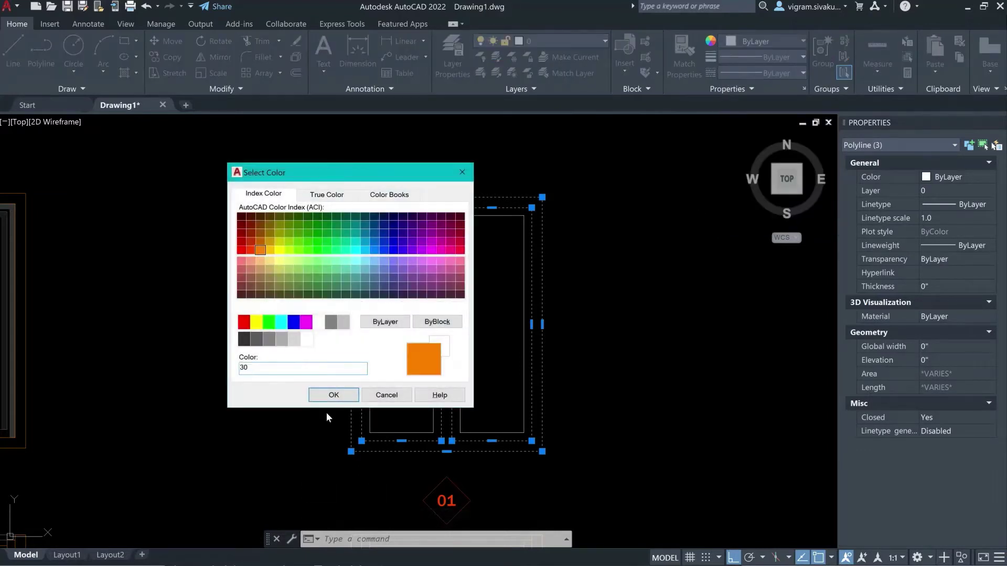
left_click_drag(252, 367, 232, 367)
left_click(321, 399)
key("Escape")
key("Escape")
Set the color of the two inner offset rectangles in the panes to index color 252.
left_click(470, 215)
left_click(614, 231)
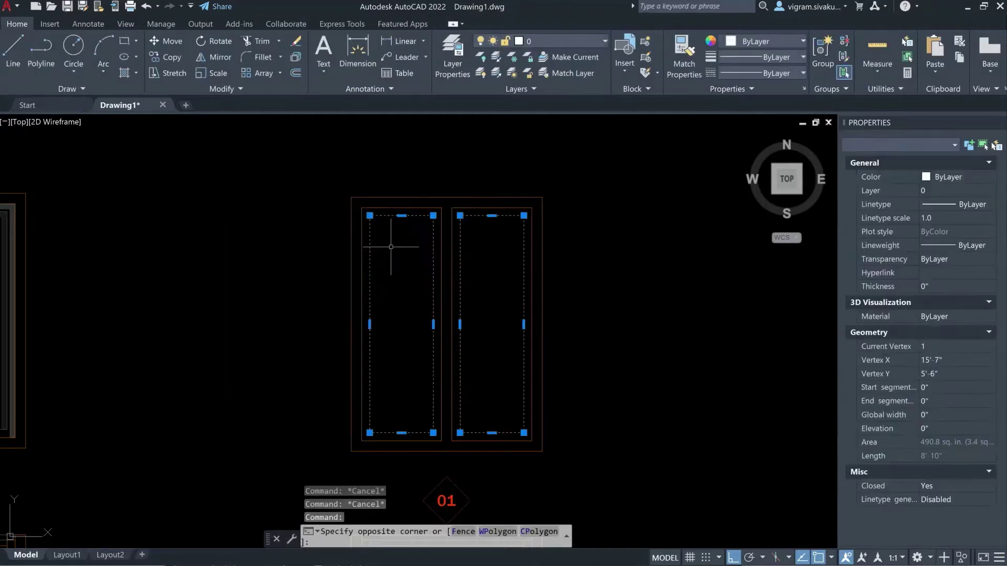
left_click(387, 247)
left_click(757, 40)
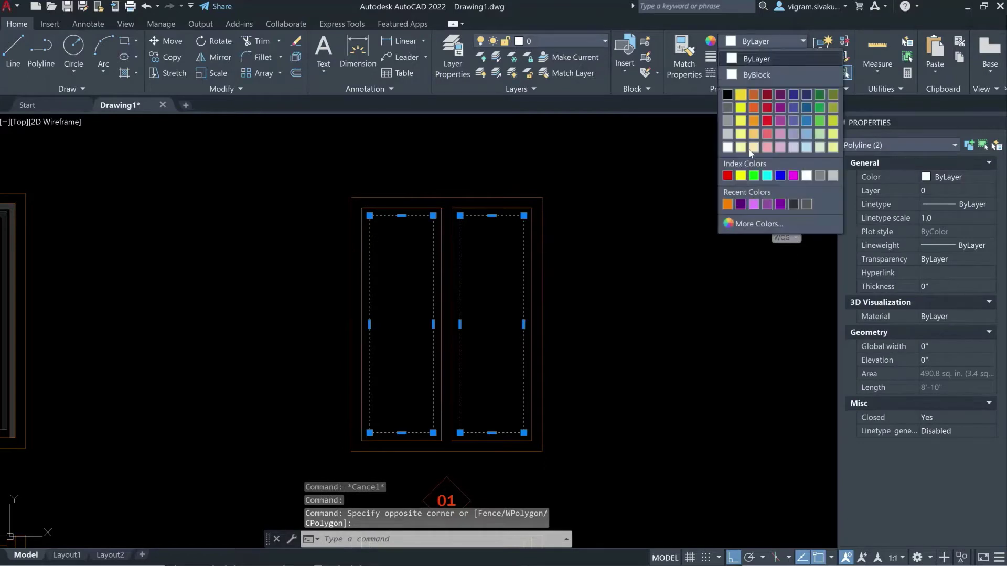
left_click(762, 223)
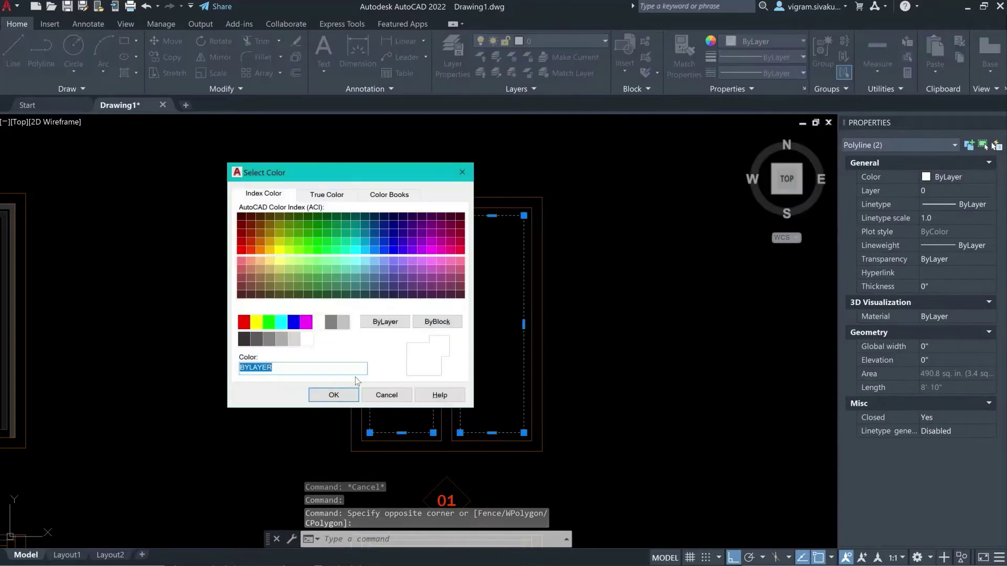
left_click(270, 342)
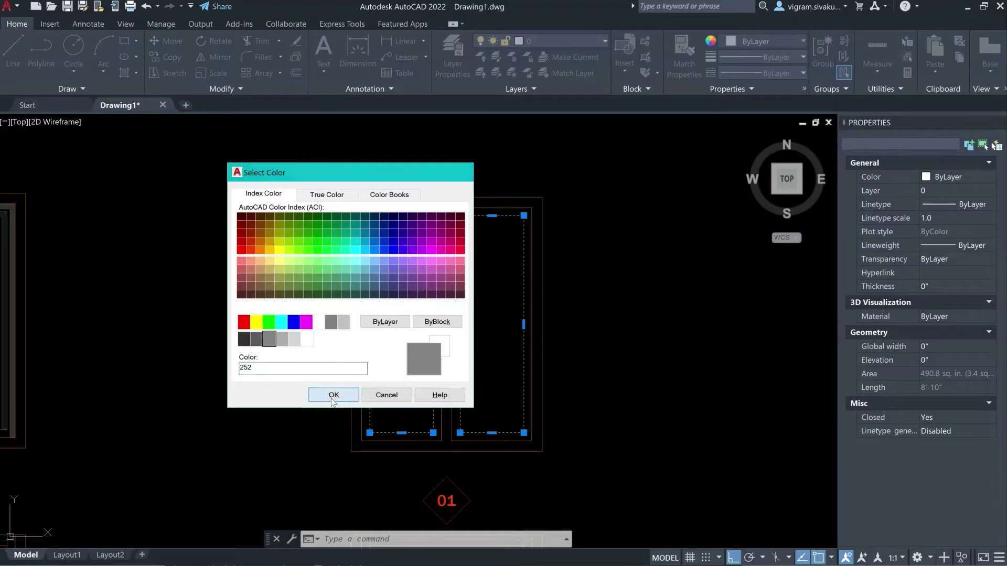
left_click(334, 395)
left_click(679, 231)
key("Escape")
key("Escape")
Draw a short vertical polyline straight down from the top-right corner of the new elevation's right pane outline.
middle_click_drag(603, 274, 621, 216)
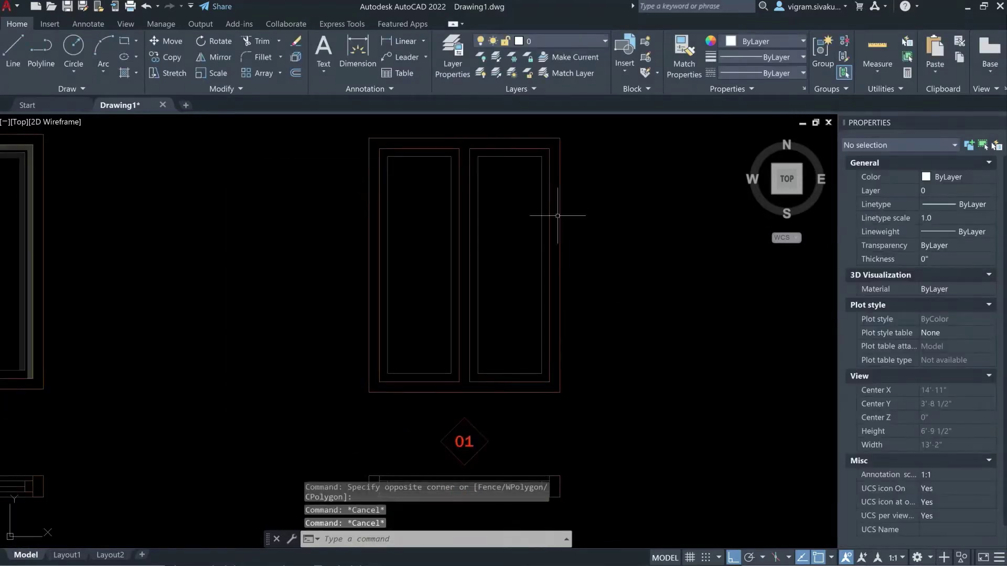
scroll(554, 226, "down", 3)
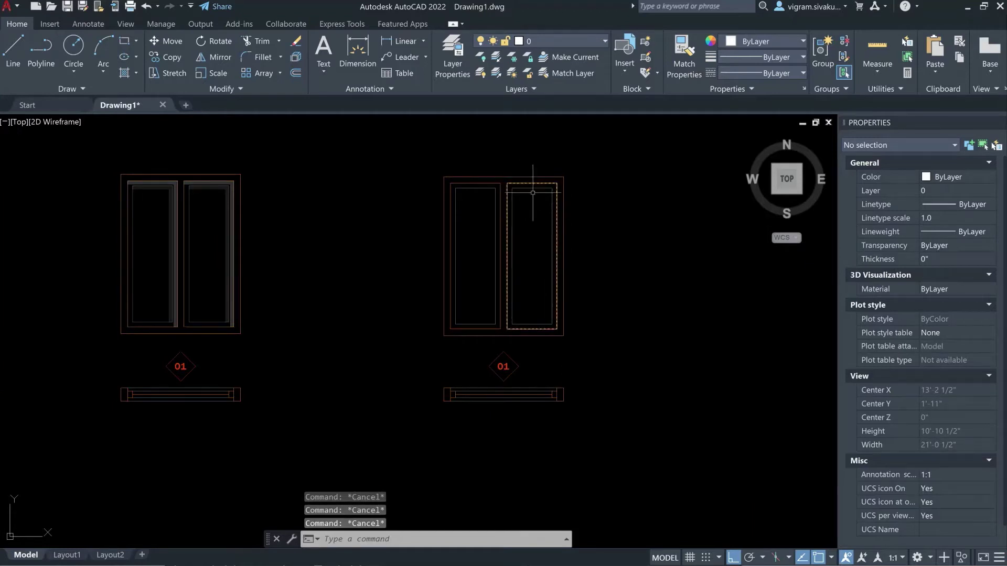
middle_click_drag(537, 216, 529, 240)
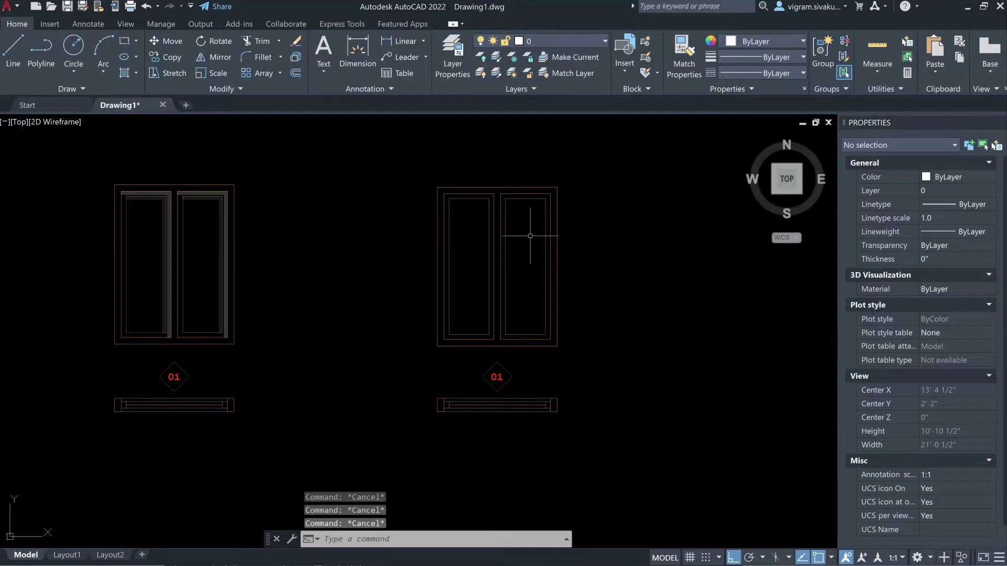
type("l")
key("Return")
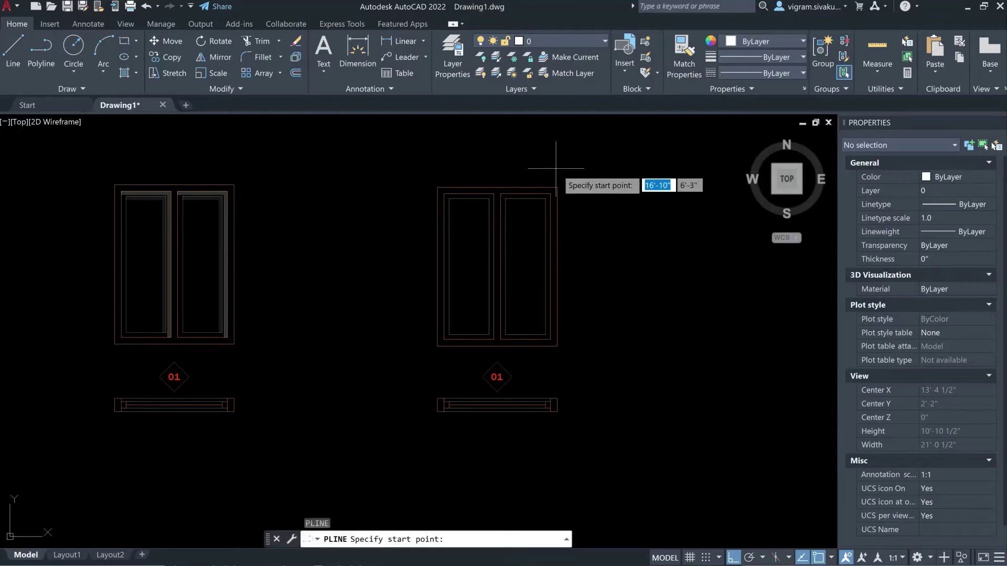
scroll(532, 192, "up", 5)
left_click(525, 209)
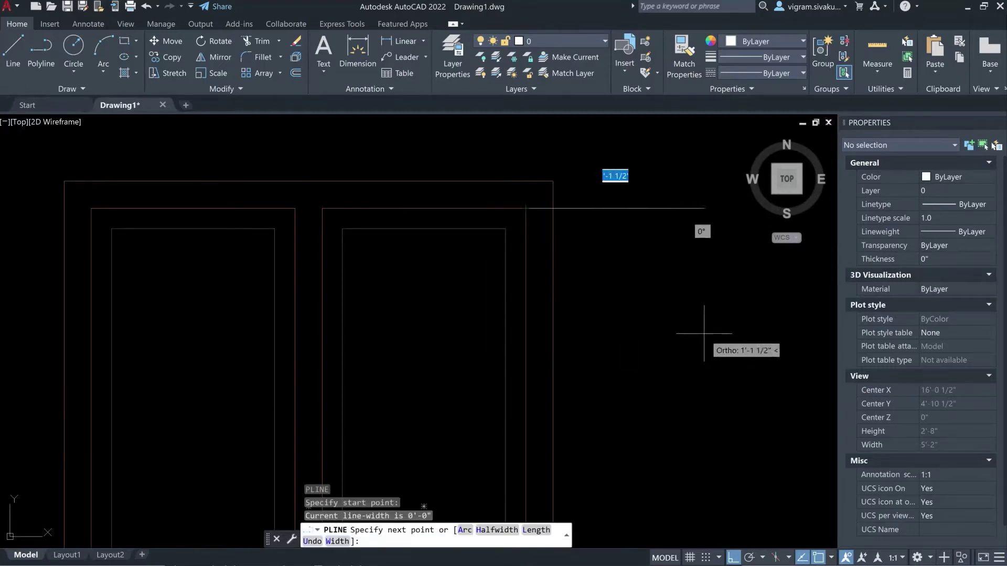
left_click(608, 363)
key("Return")
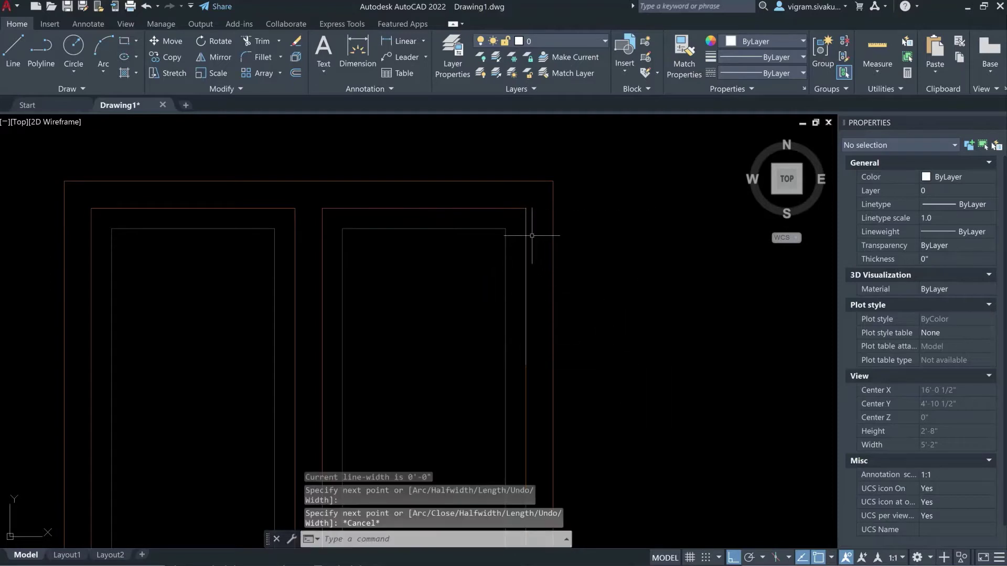
Rotate the short vertical polyline by -45° about its upper endpoint at the pane corner.
left_click(526, 234)
key("Return")
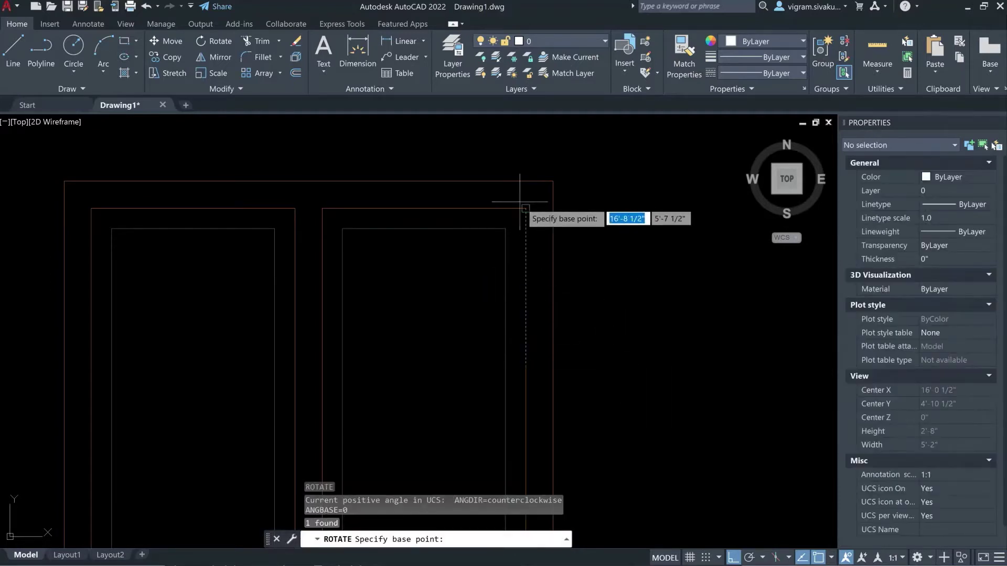
left_click(525, 209)
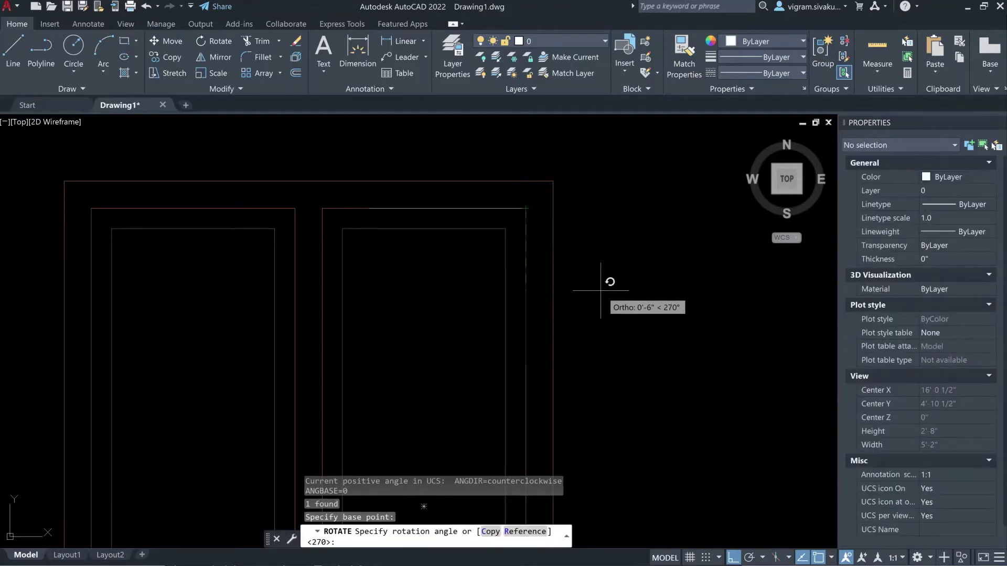
type("-45")
key("Return")
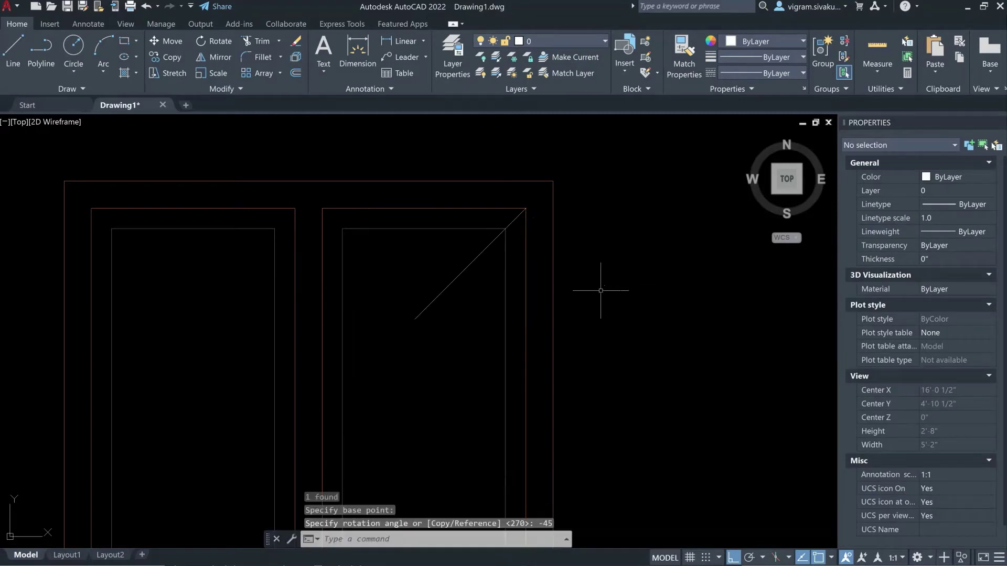
key("Escape")
Copy the diagonal line from the pane corner to the lower inner corner of the right jamb in the plan below.
left_click(512, 221)
type("co")
key("Return")
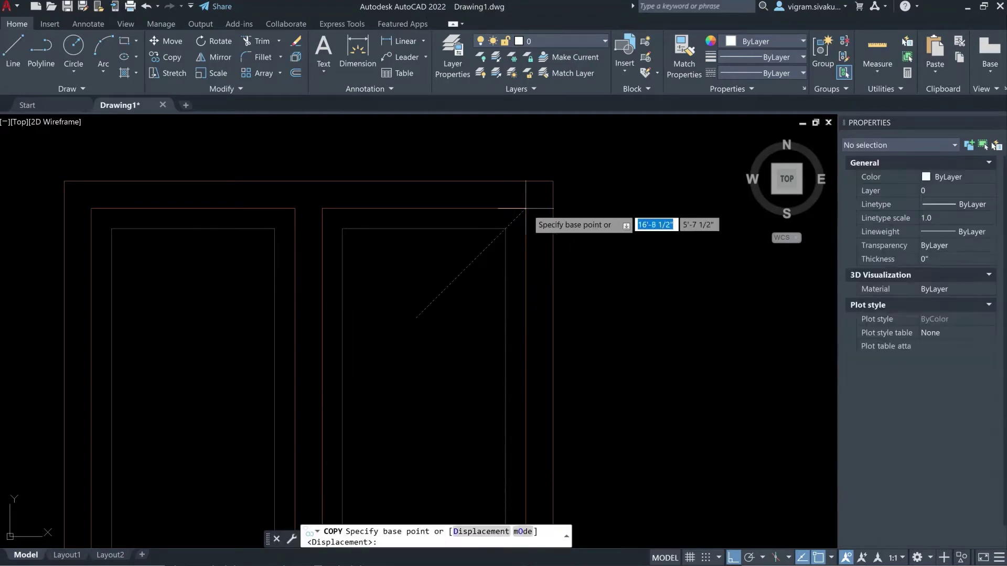
left_click(525, 209)
scroll(539, 146, "down", 8)
scroll(543, 294, "up", 10)
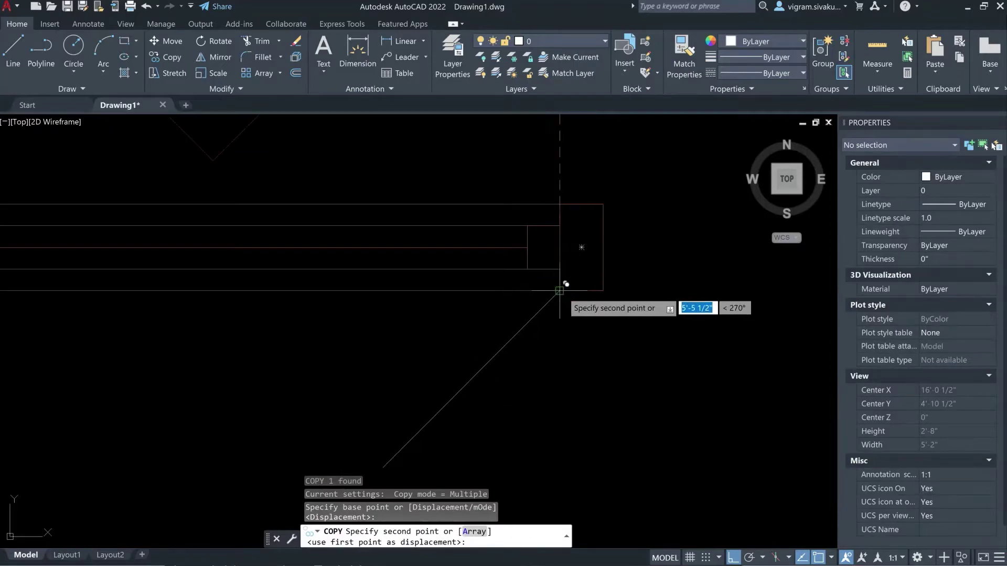
left_click(559, 291)
key("Return")
Rotate the copied diagonal about its jamb endpoint so it runs up and to the left across the plan.
left_click(478, 332)
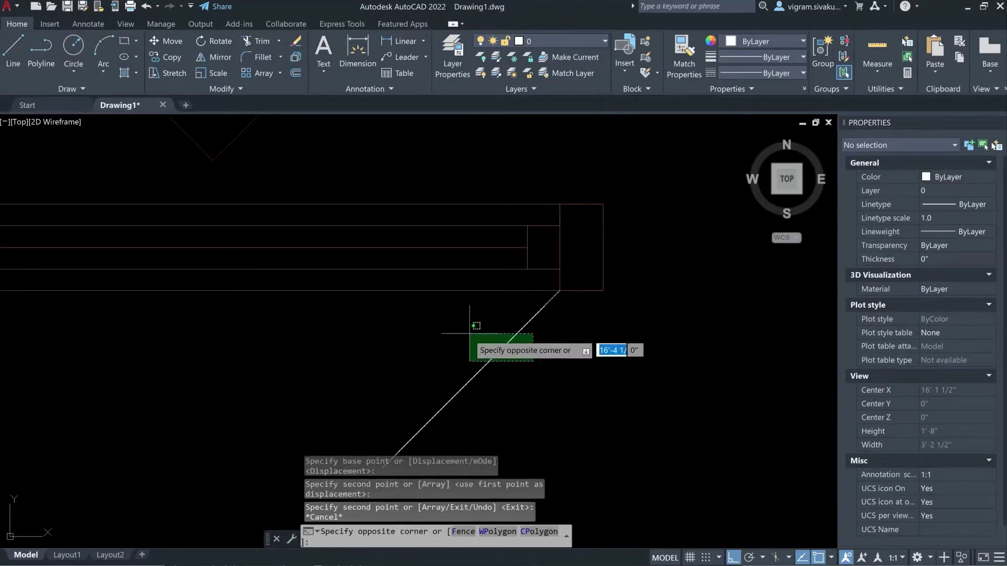
left_click(460, 332)
type("ro")
key("Return")
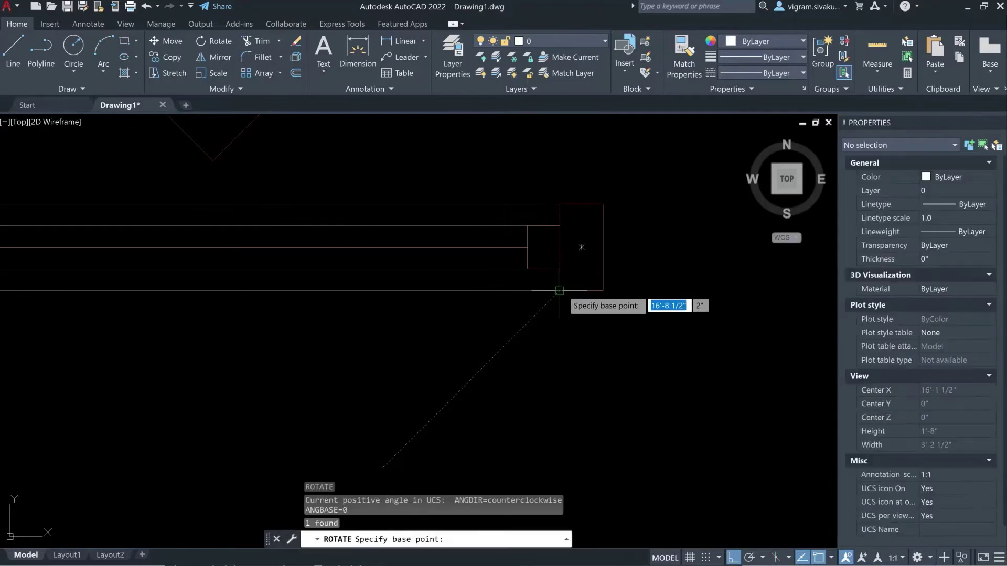
left_click(560, 290)
key("Escape")
Copy the rotated plan diagonal from its jamb endpoint to the lower inner corner of the right sash profile.
type("co")
key("Return")
left_click(560, 291)
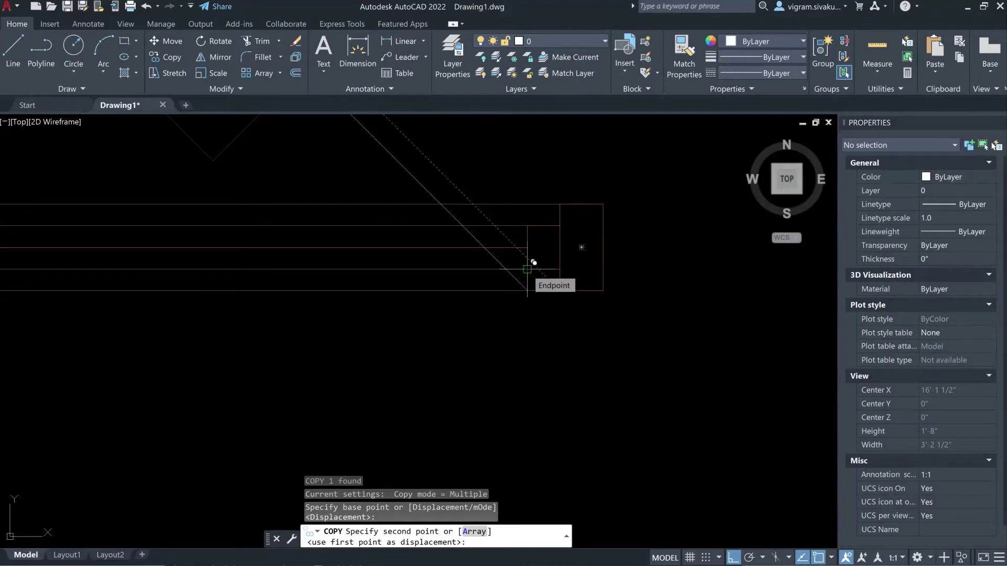
left_click(528, 268)
key("Escape")
Place vertical construction lines where the first diagonal crosses the sash's lower edge and the second crosses the plan's middle line.
scroll(539, 285, "down", 5)
scroll(540, 409, "up", 6)
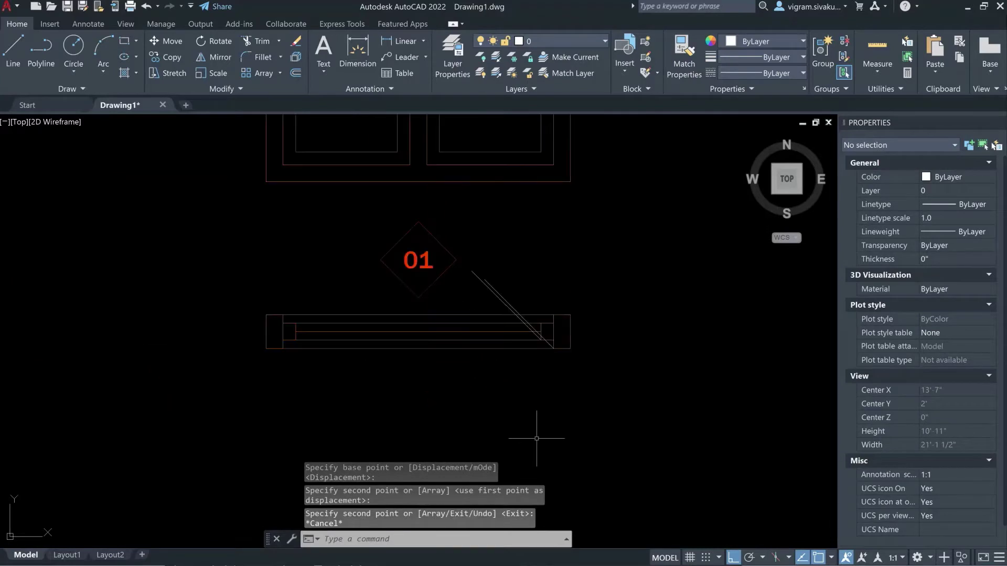
key("Escape")
key("Escape")
type("xl")
key("Return")
left_click(546, 328)
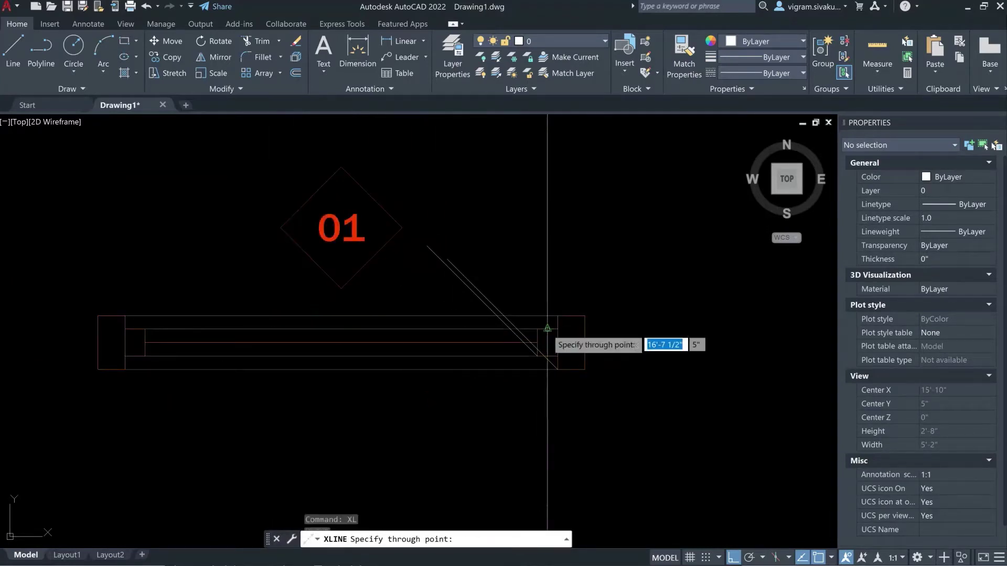
scroll(540, 327, "up", 8)
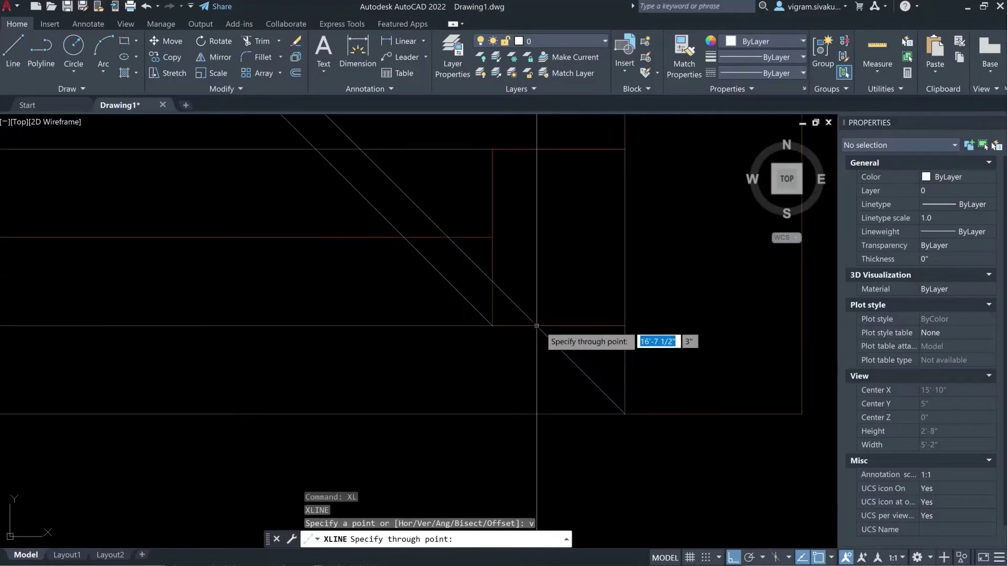
left_click(537, 326)
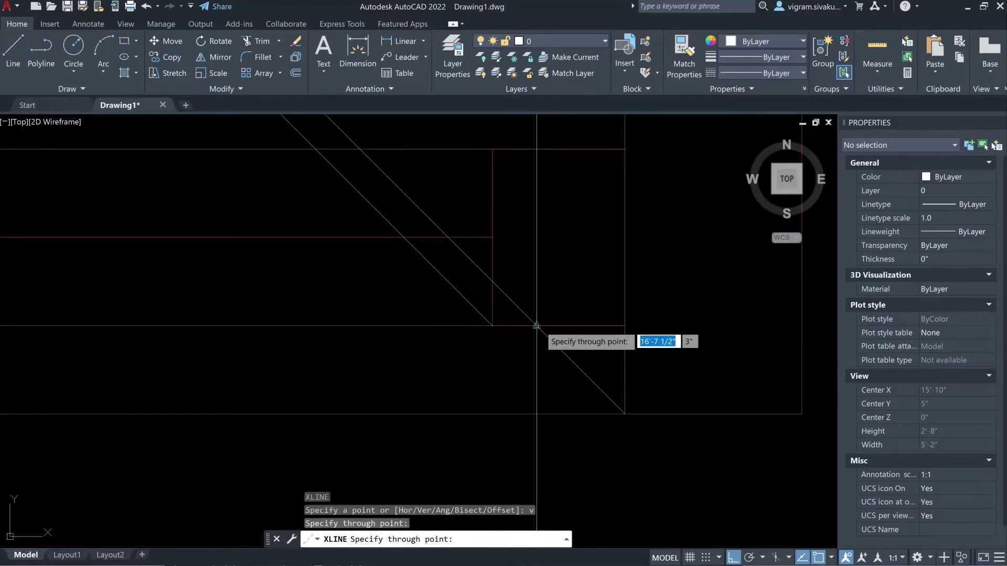
left_click(404, 237)
scroll(482, 441, "down", 6)
key("Escape")
Draw a closed L-shaped shadow polyline along the right sash's top and right edges, cornering where the diagonal meets the outer construction line.
scroll(495, 228, "up", 4)
scroll(427, 224, "down", 2)
middle_click_drag(467, 315, 525, 231)
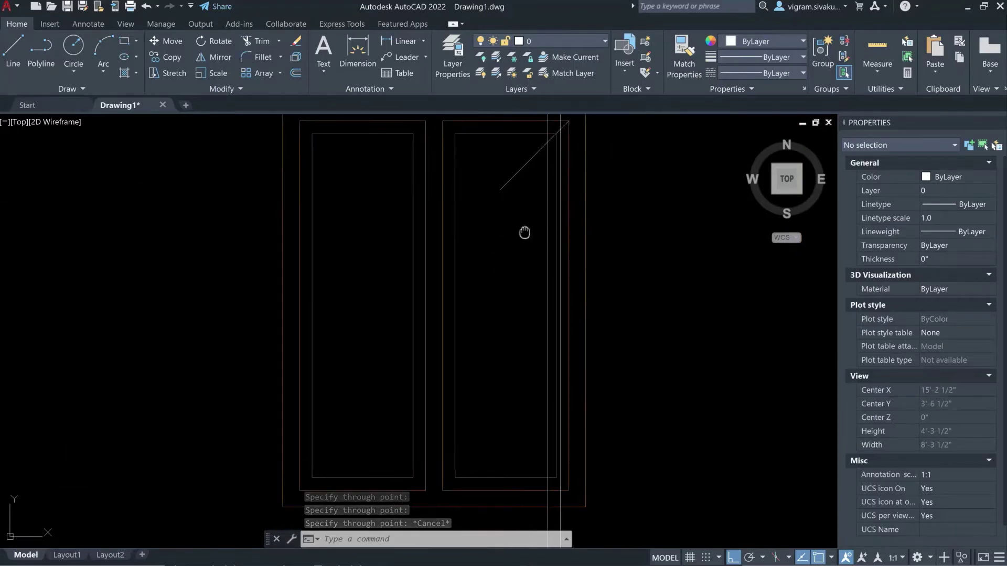
scroll(525, 232, "down", 2)
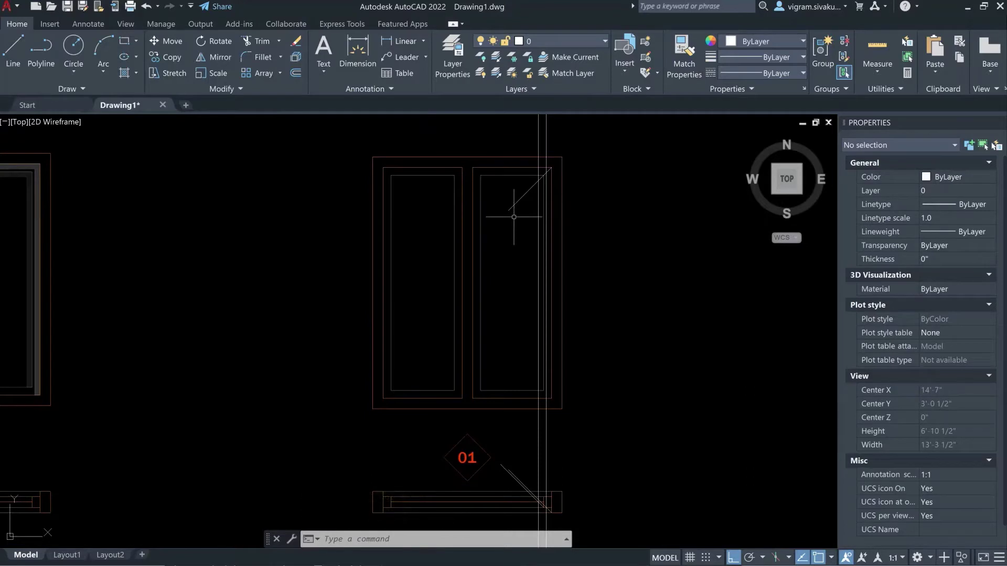
key("Escape")
key("Escape")
key("Escape")
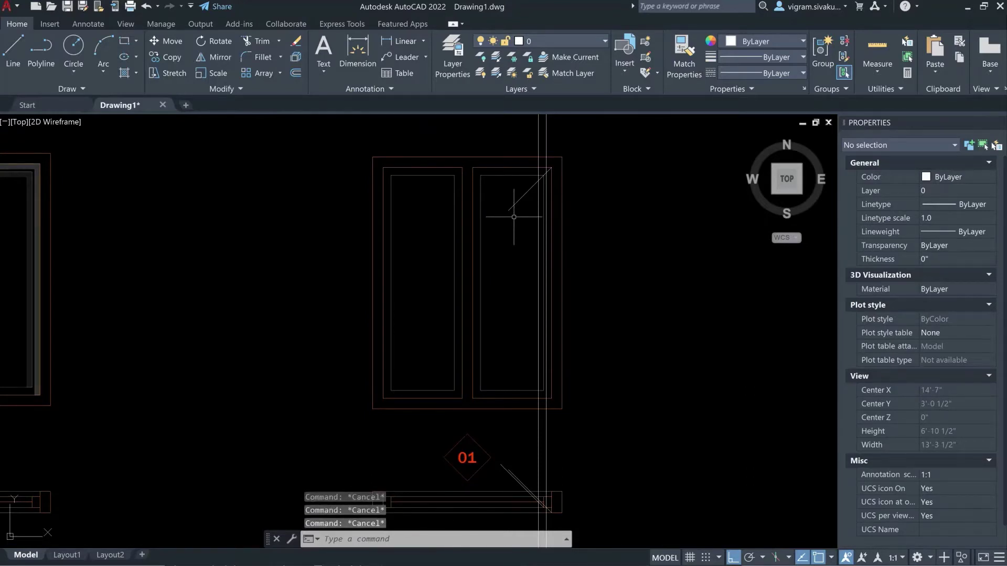
left_click(556, 247)
left_click(551, 167)
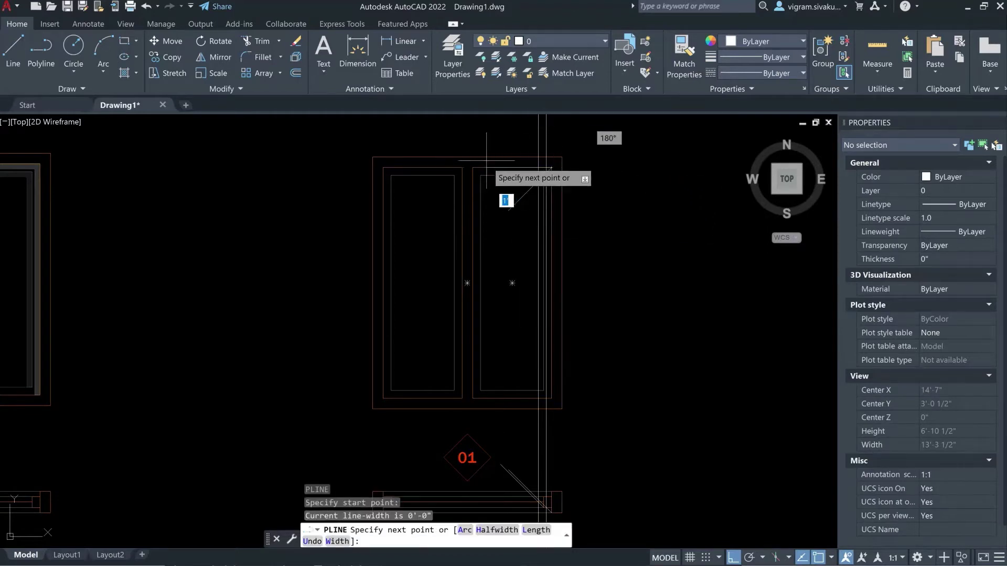
left_click(507, 212)
scroll(545, 157, "up", 5)
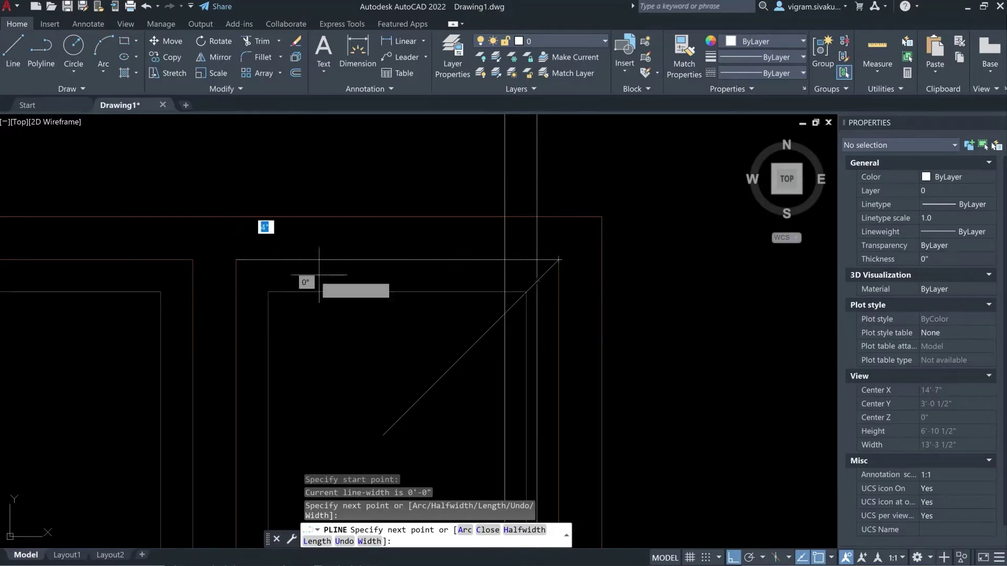
left_click(236, 282)
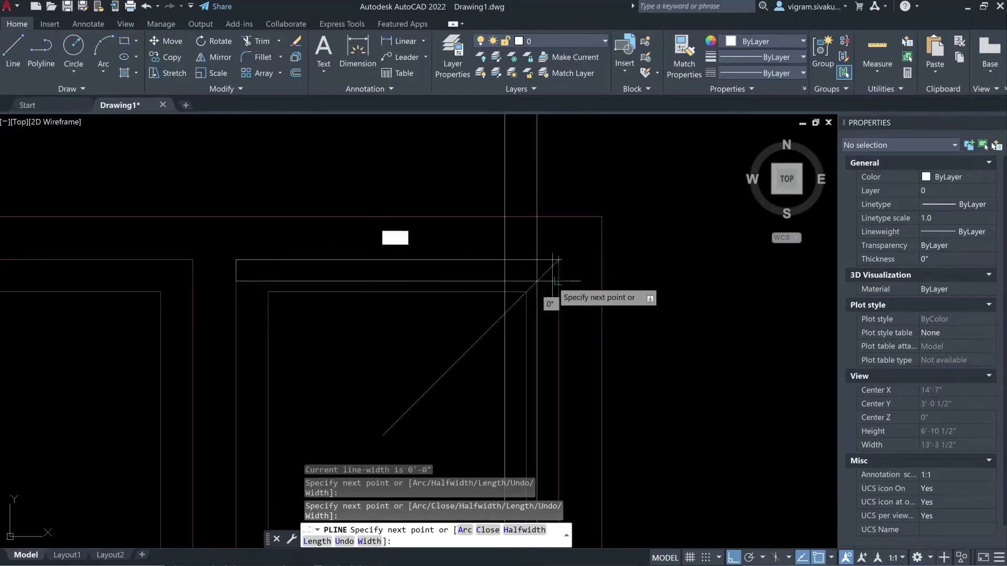
left_click(556, 282)
scroll(540, 225, "down", 6)
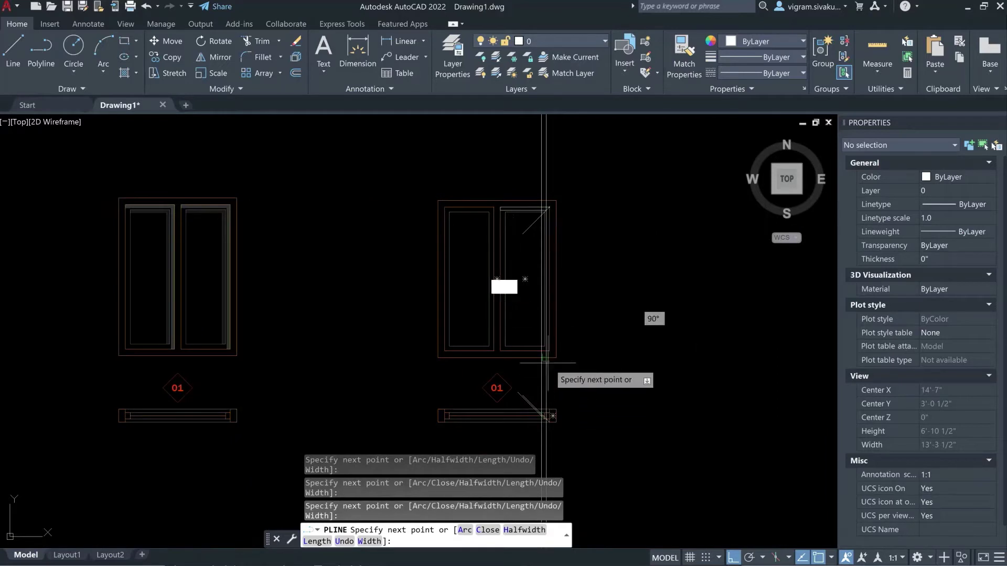
scroll(546, 363, "up", 6)
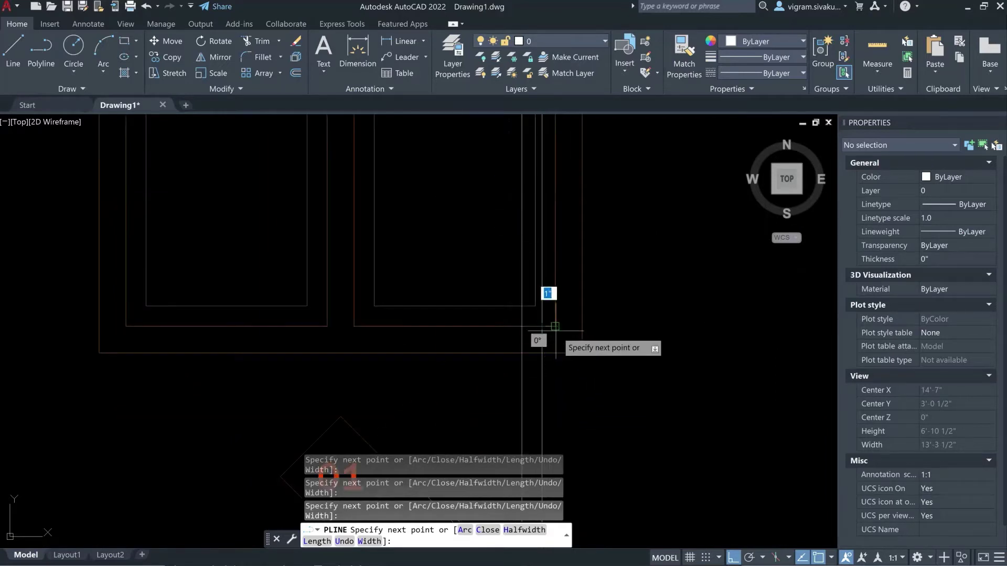
scroll(556, 331, "down", 4)
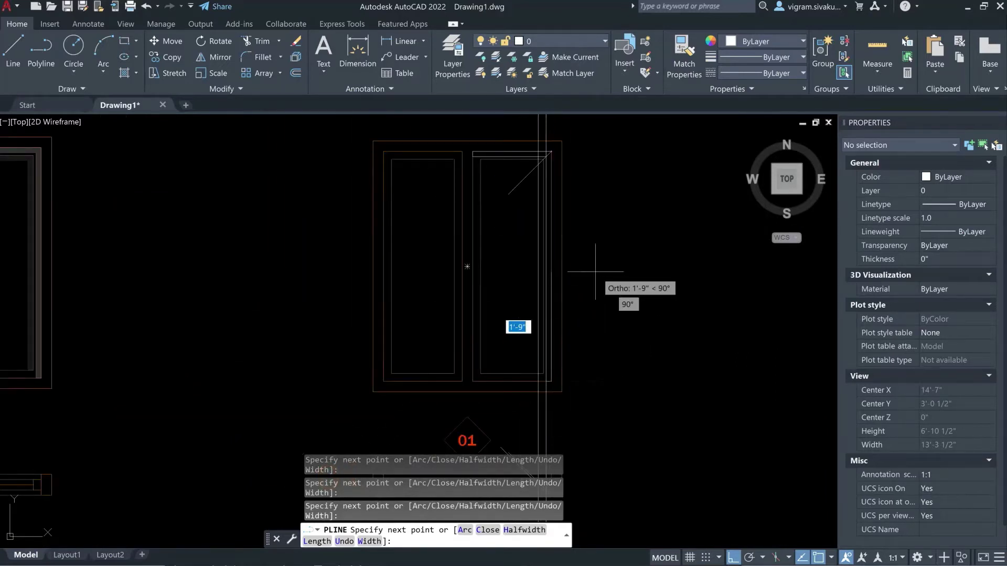
type("c")
key("Return")
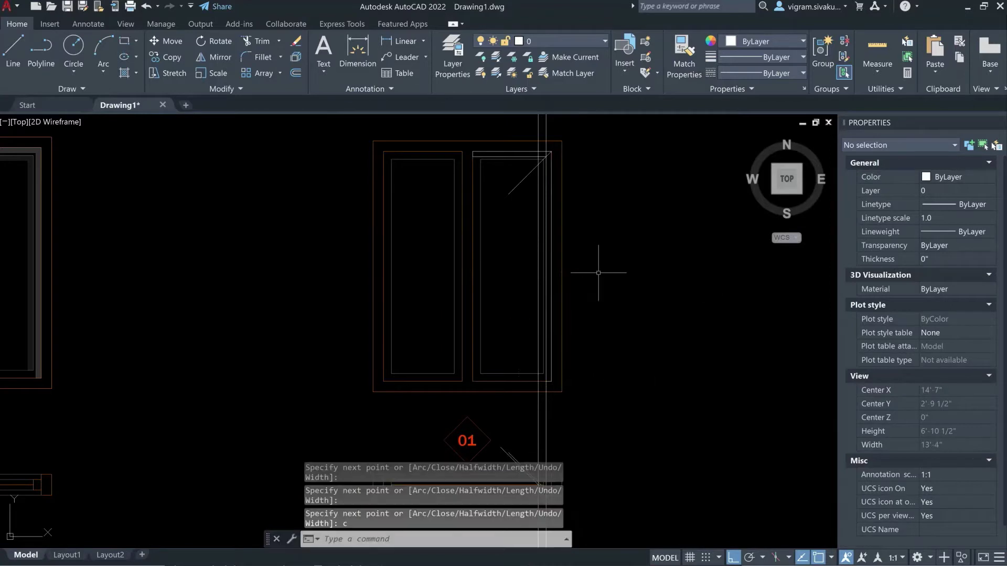
Draw an L-shaped shadow polyline along the right glass pane's top and right edges, cornering where the diagonal meets the inner construction line.
scroll(503, 181, "up", 4)
key("Escape")
key("Escape")
type("p")
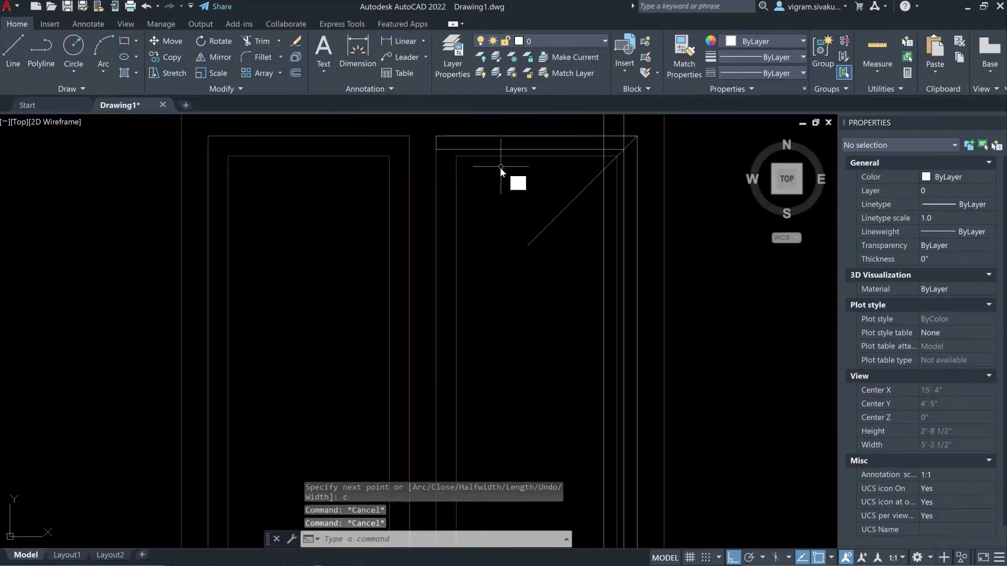
type("l")
key("Return")
left_click(456, 155)
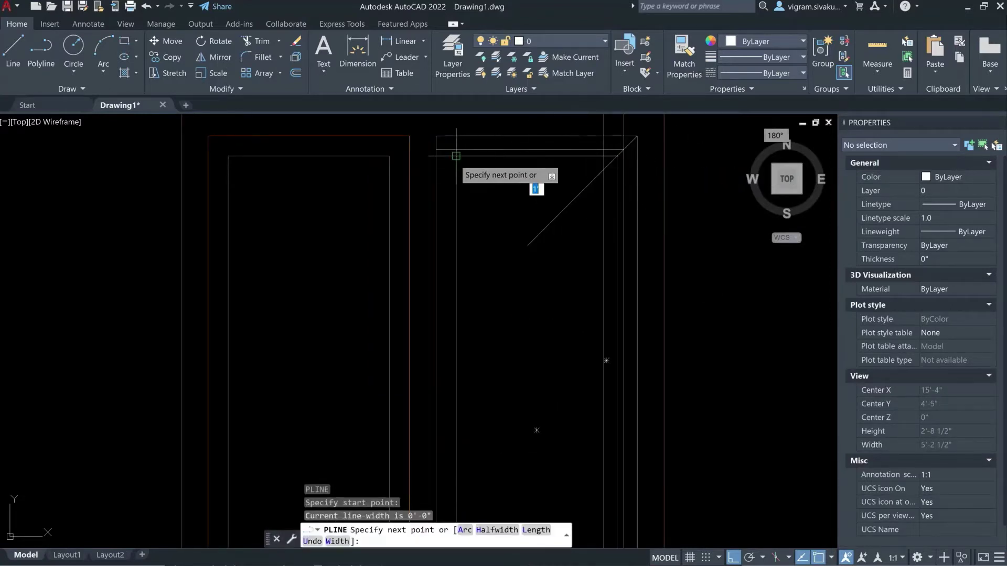
left_click(458, 176)
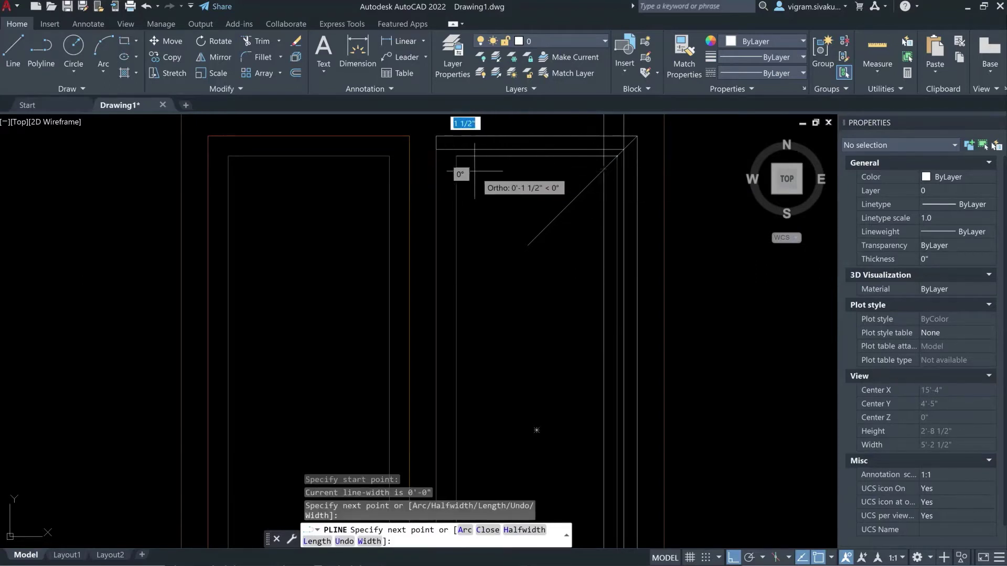
left_click(474, 170)
left_click(613, 170)
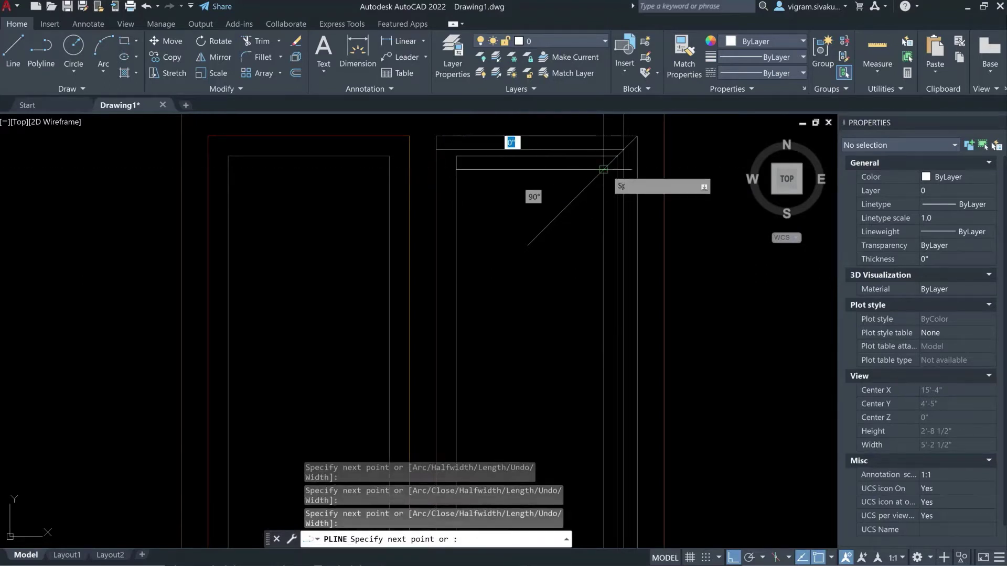
scroll(550, 251, "down", 3)
scroll(483, 394, "up", 4)
left_click(511, 401)
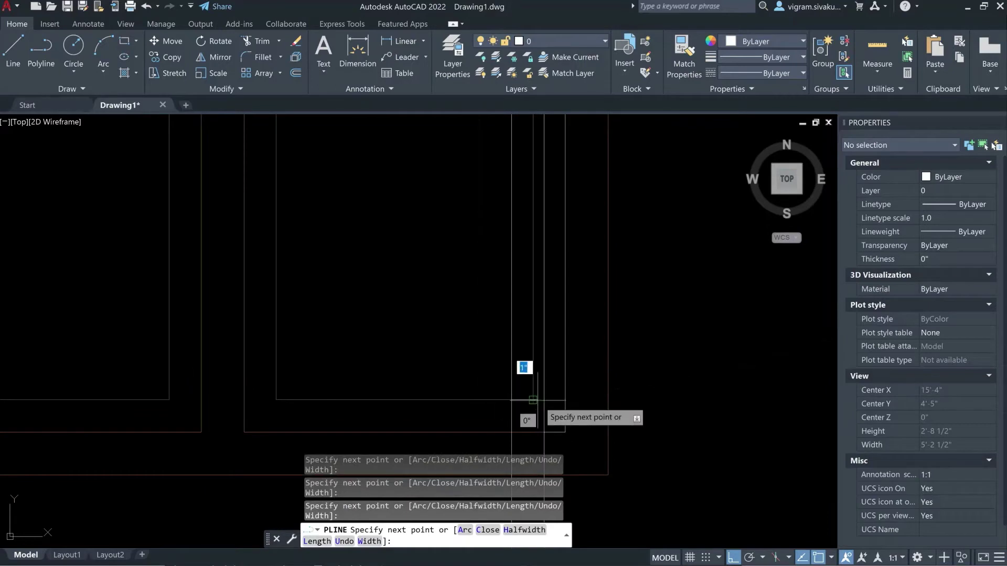
scroll(519, 404, "down", 4)
scroll(540, 252, "up", 5)
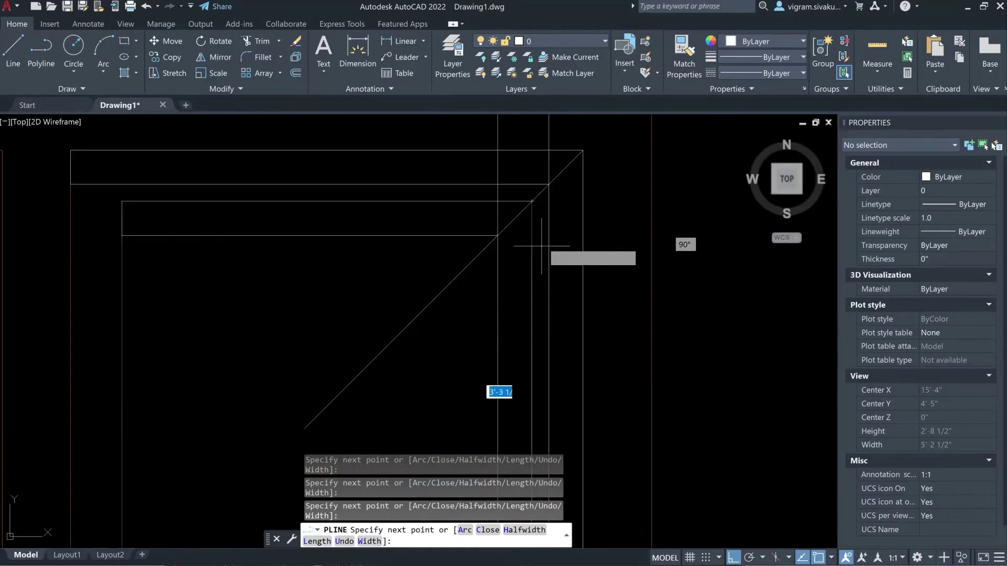
left_click(532, 202)
scroll(525, 220, "down", 3)
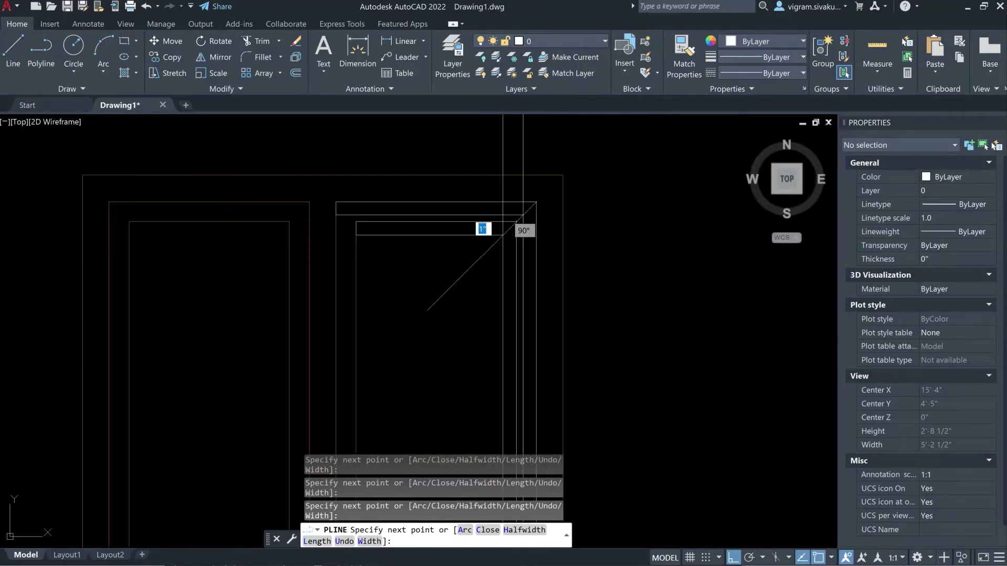
key("Escape")
key("Escape")
Erase the two vertical construction lines and the diagonal projection lines in the elevation and the plan.
scroll(581, 186, "down", 3)
left_click(577, 136)
left_click(462, 191)
left_click(486, 258)
scroll(499, 247, "down", 3)
scroll(499, 315, "up", 5)
left_click(487, 324)
left_click(471, 320)
type("E")
key("Return")
Inspect the inner and outer shadow outlines on the right pane by selecting each one in turn.
middle_click_drag(549, 195, 560, 445)
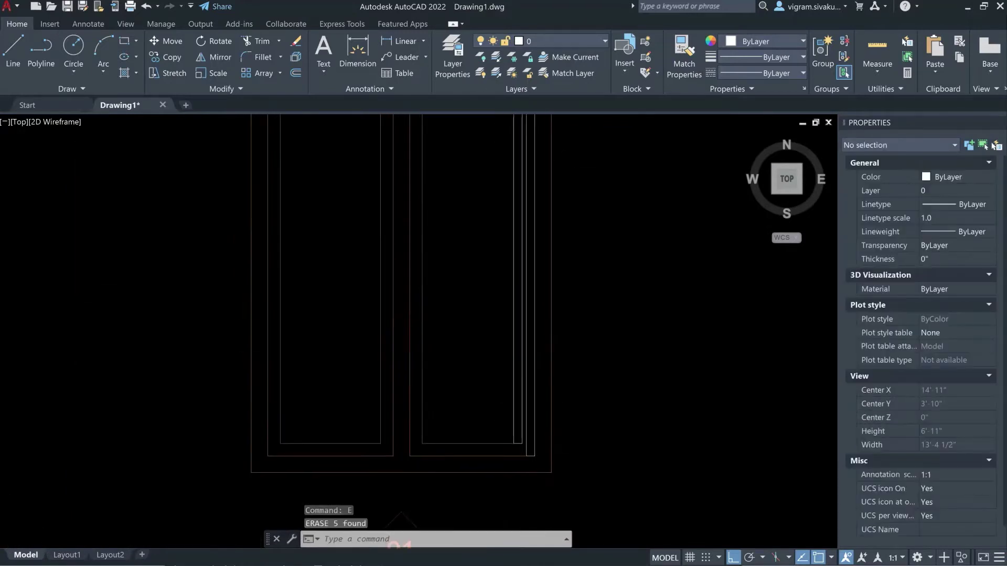
scroll(558, 407, "up", 5)
left_click(535, 254)
left_click(481, 256)
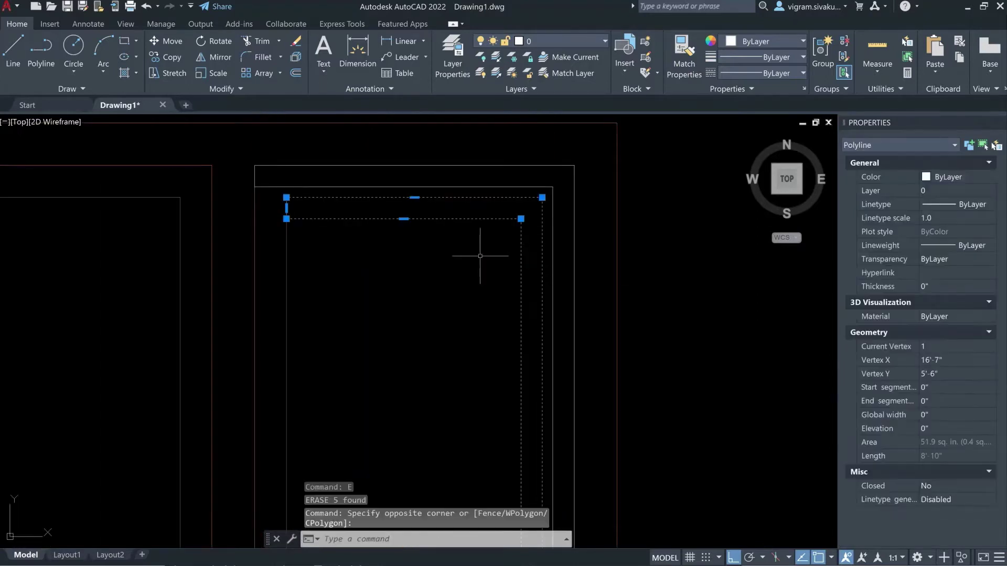
key("Escape")
left_click(246, 193)
left_click(620, 158)
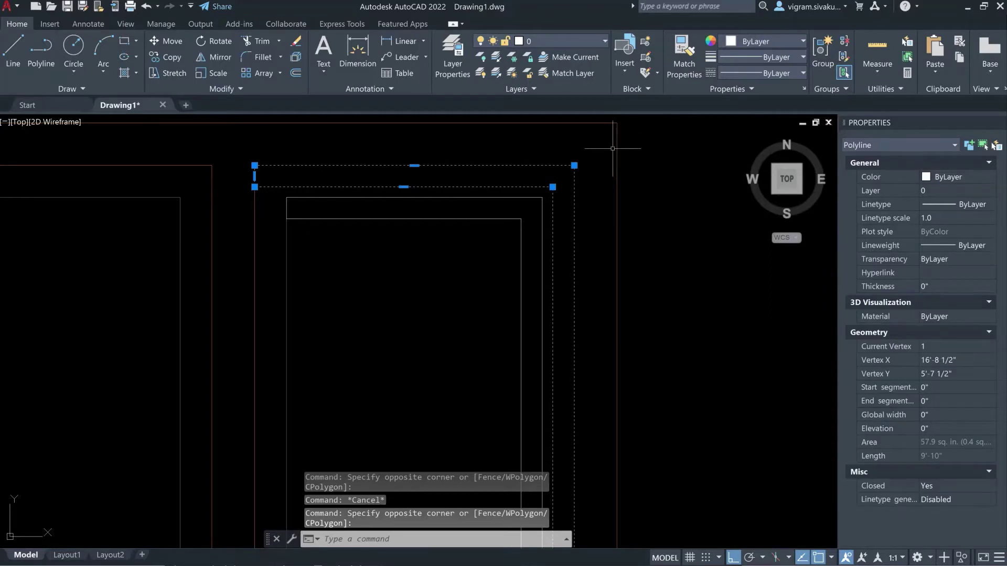
key("Escape")
left_click(332, 214)
key("Escape")
key("Escape")
Fill the outer shadow outline on the right sash with a transparent Solid hatch.
key("Return")
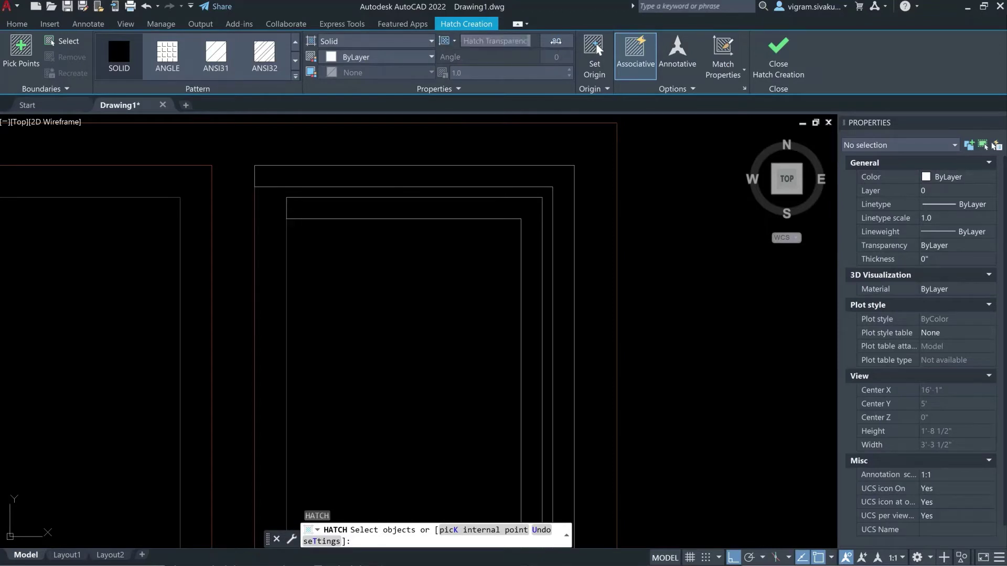
left_click(279, 189)
key("Return")
key("Escape")
key("Escape")
key("Escape")
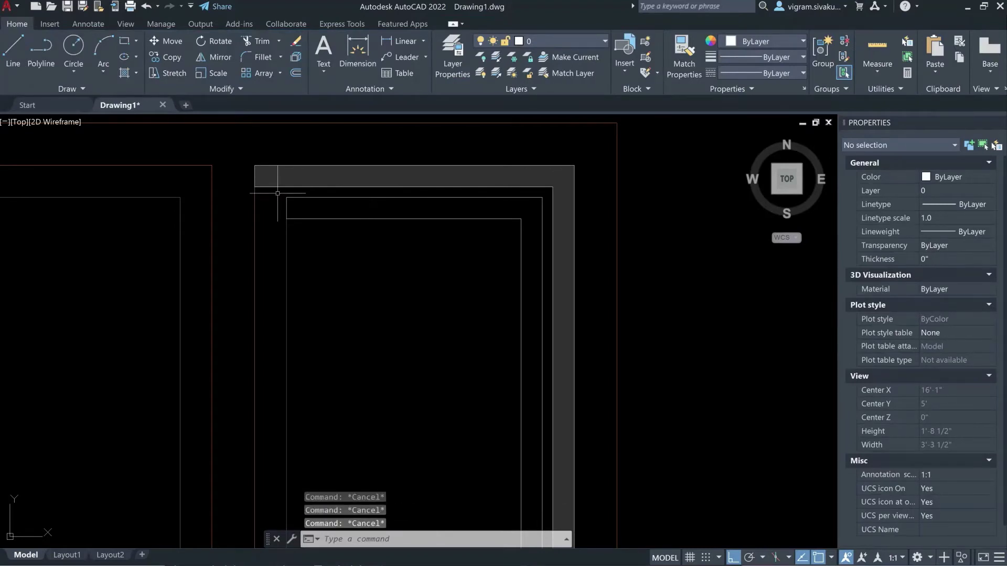
Fill the inner shadow outline on the right glass pane with a Solid hatch at 90 transparency.
type("h")
key("Return")
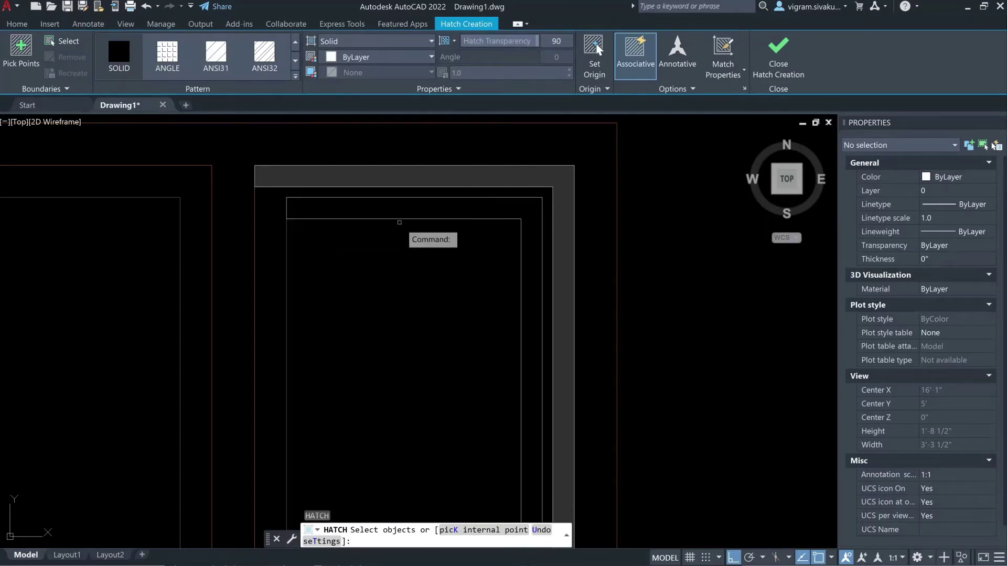
left_click(396, 220)
key("Return")
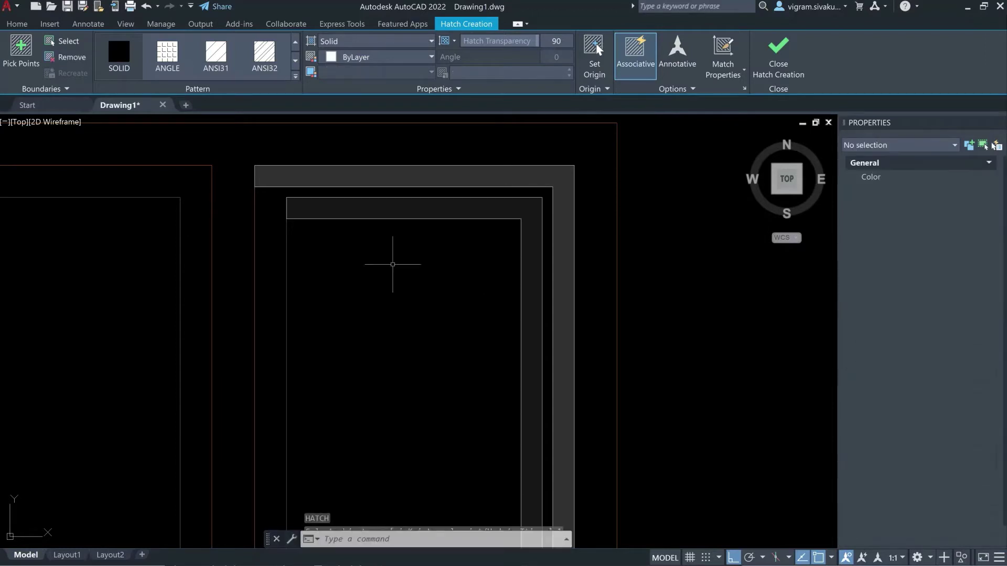
key("Escape")
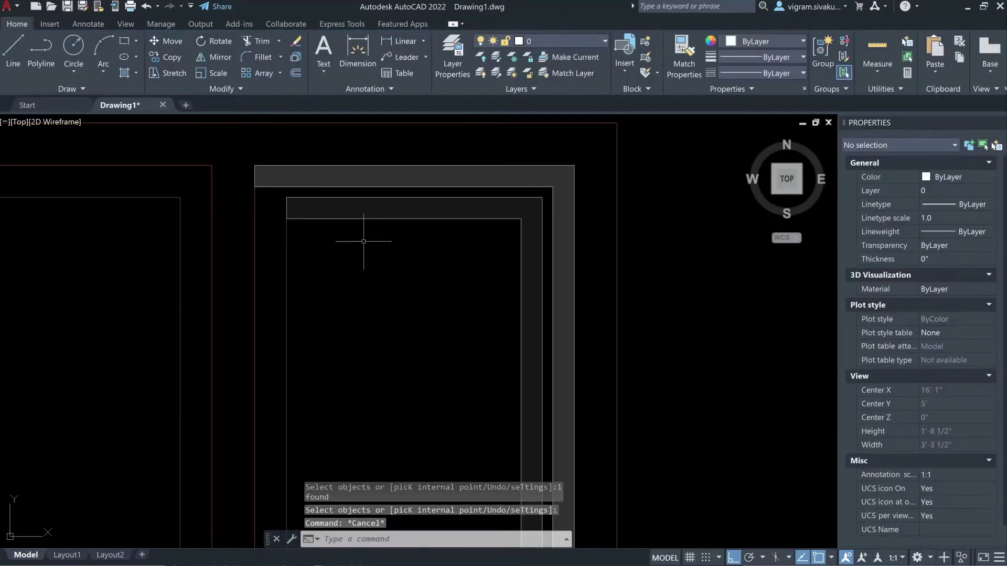
Match the properties of the outer and inner shadow hatches onto their respective boundary polylines.
left_click(368, 190)
key("Escape")
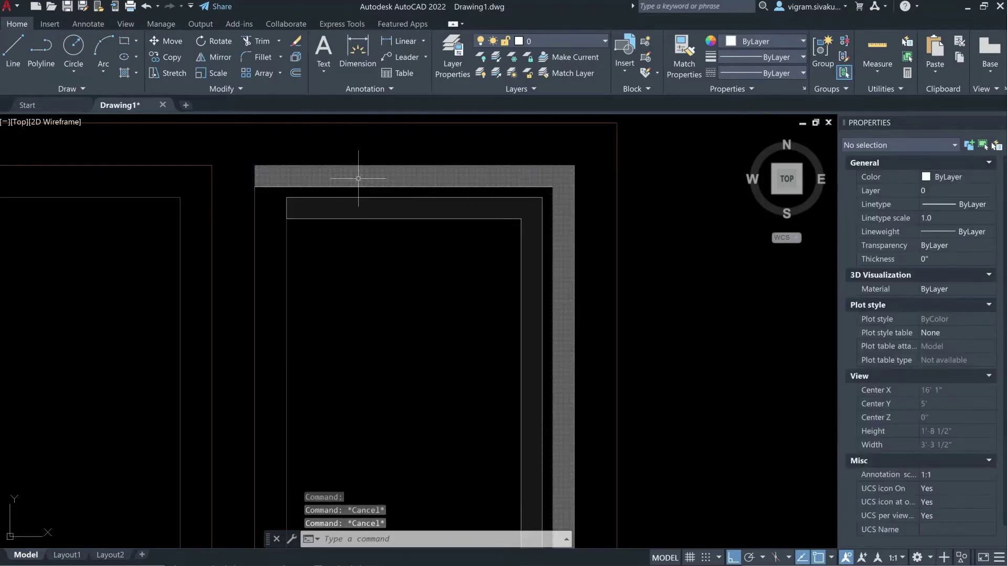
type("ma")
key("Return")
left_click(355, 178)
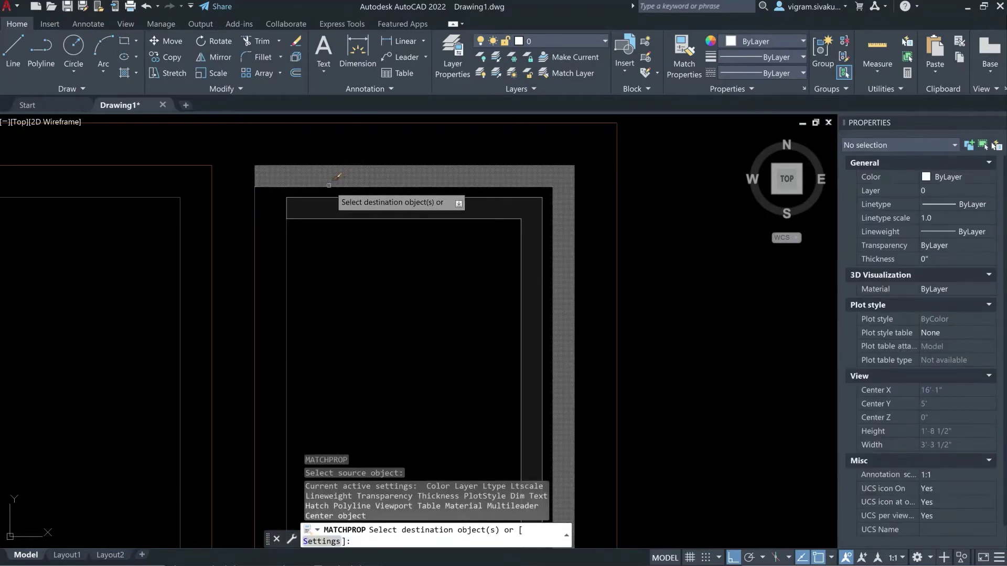
key("Escape")
key("Return")
left_click(350, 214)
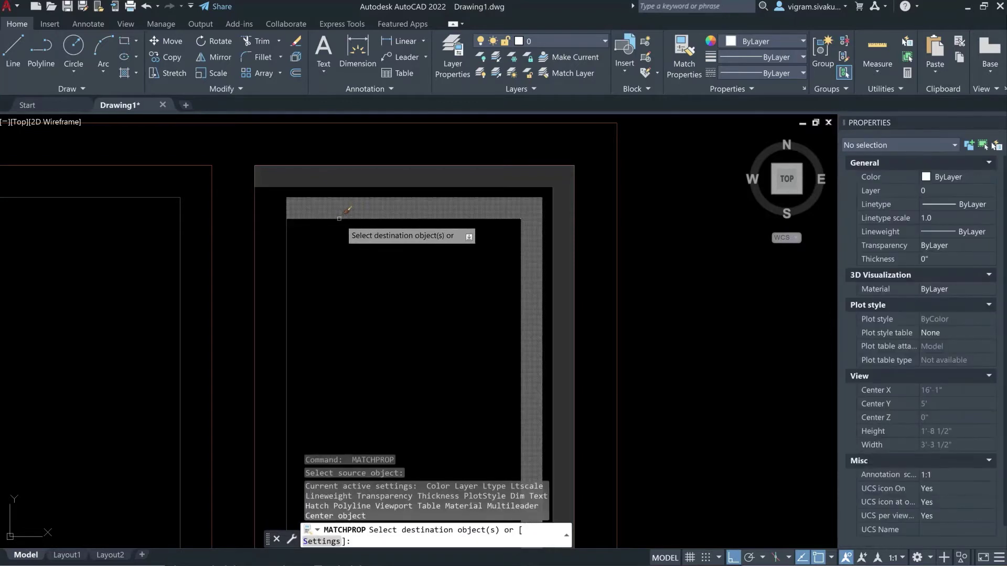
key("Escape")
Copy both shadow outlines with their hatches from the right sash's upper right corner to the left sash's upper right corner.
scroll(577, 189, "down", 3)
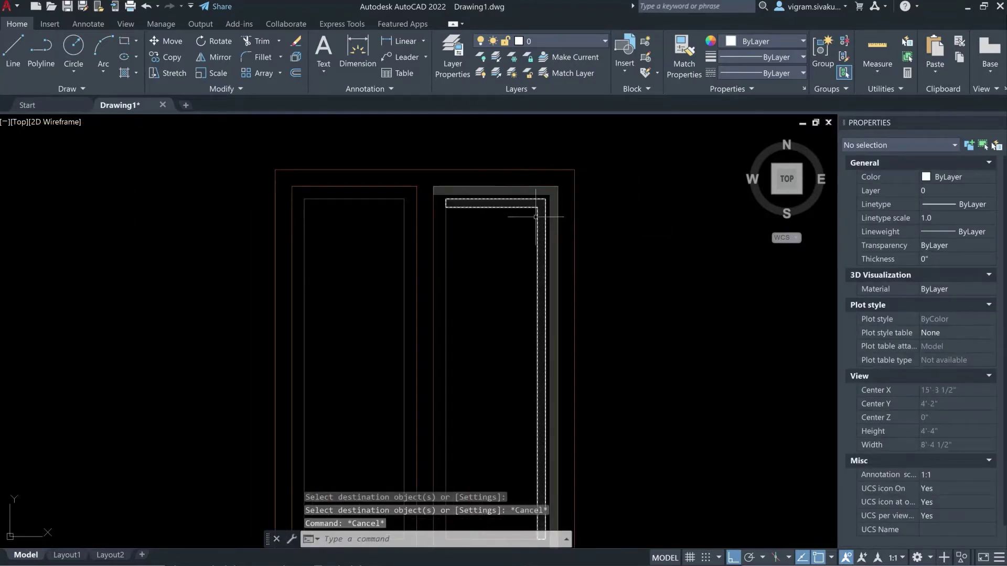
scroll(515, 235, "up", 3)
left_click(514, 235)
left_click(493, 192)
left_click(307, 178)
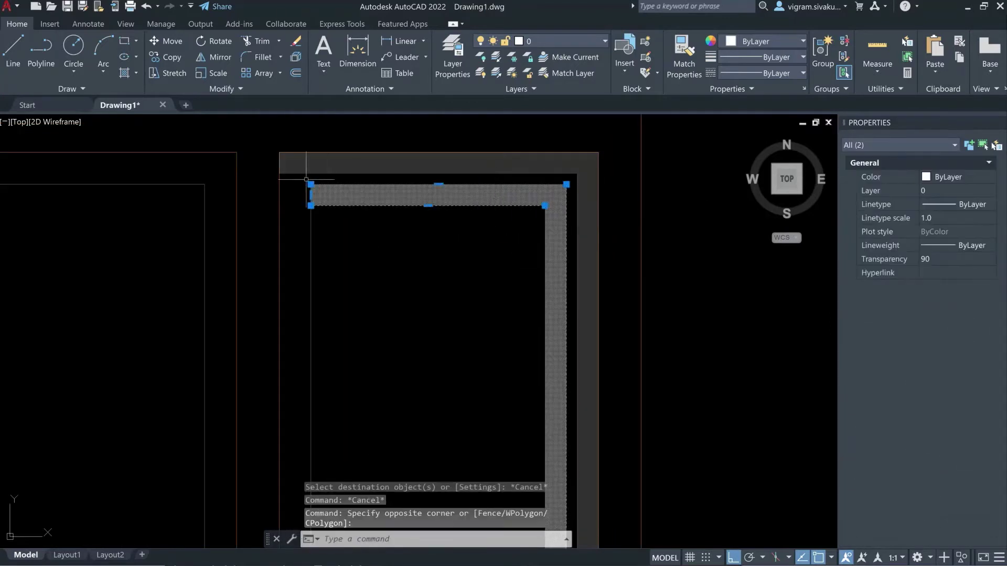
left_click(297, 164)
type("co")
key("Return")
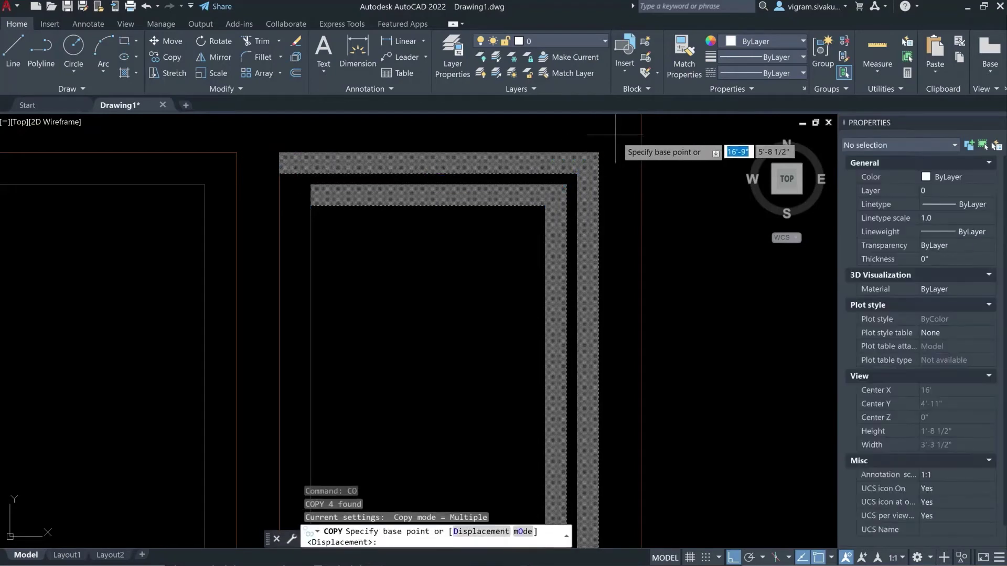
left_click(599, 152)
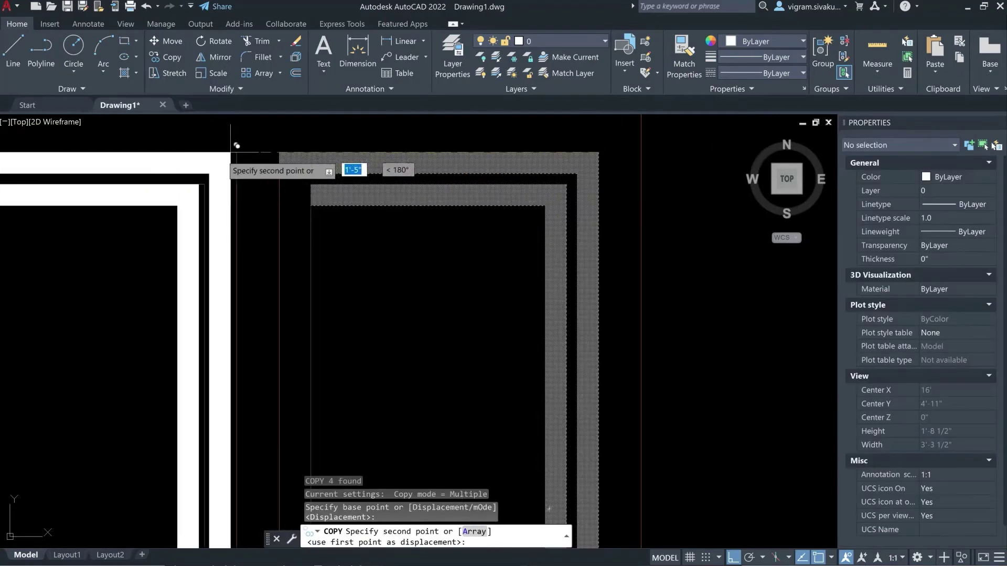
left_click(596, 186)
scroll(448, 262, "down", 5)
key("Escape")
key("Escape")
key("Escape")
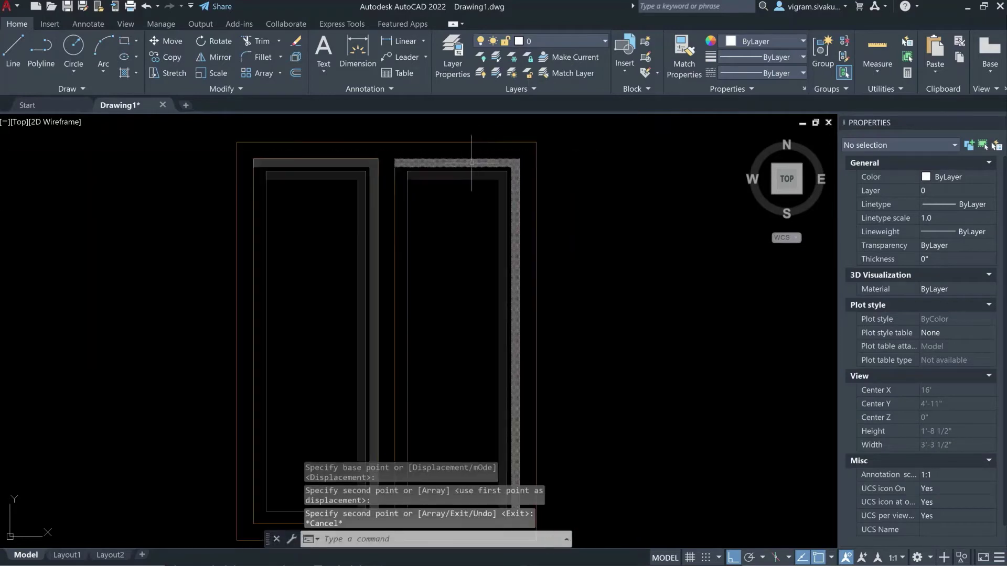
Bring the outer frame, both sash rectangles and both glass rectangles of the window elevation to the front of the draw order.
middle_click_drag(449, 262, 472, 225)
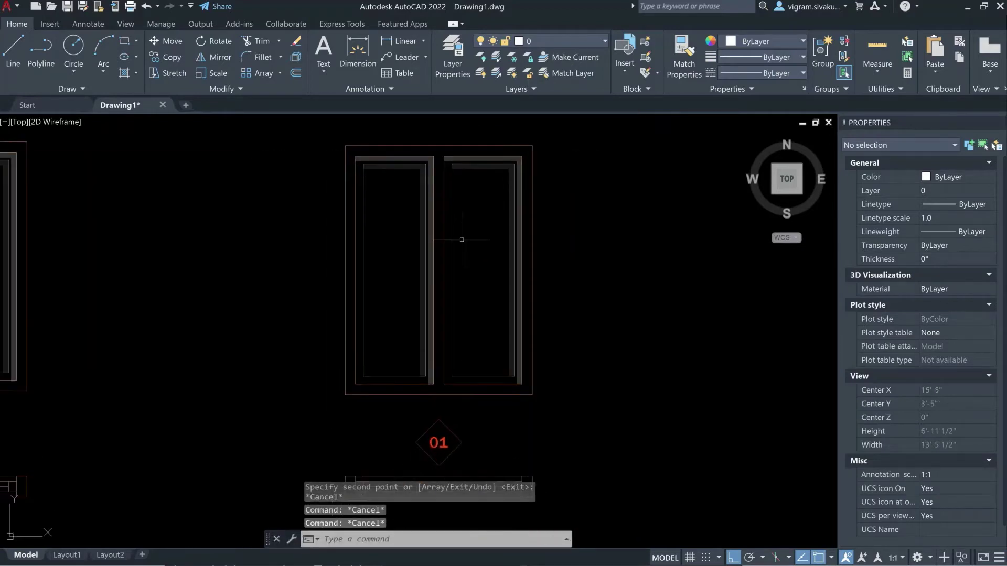
left_click(391, 405)
left_click(299, 281)
left_click(511, 412)
left_click(476, 313)
right_click(476, 305)
mouse_move(566, 426)
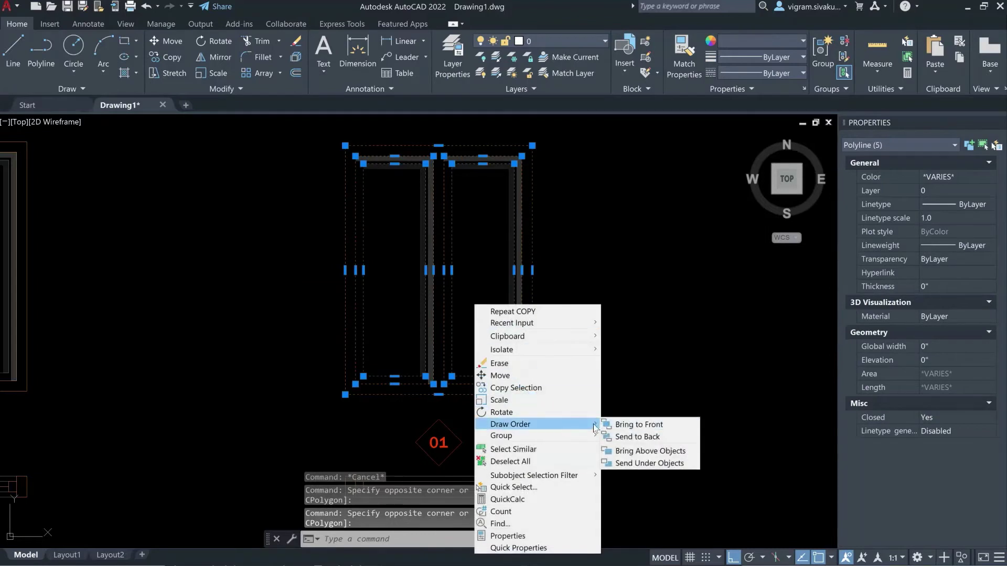
left_click(644, 425)
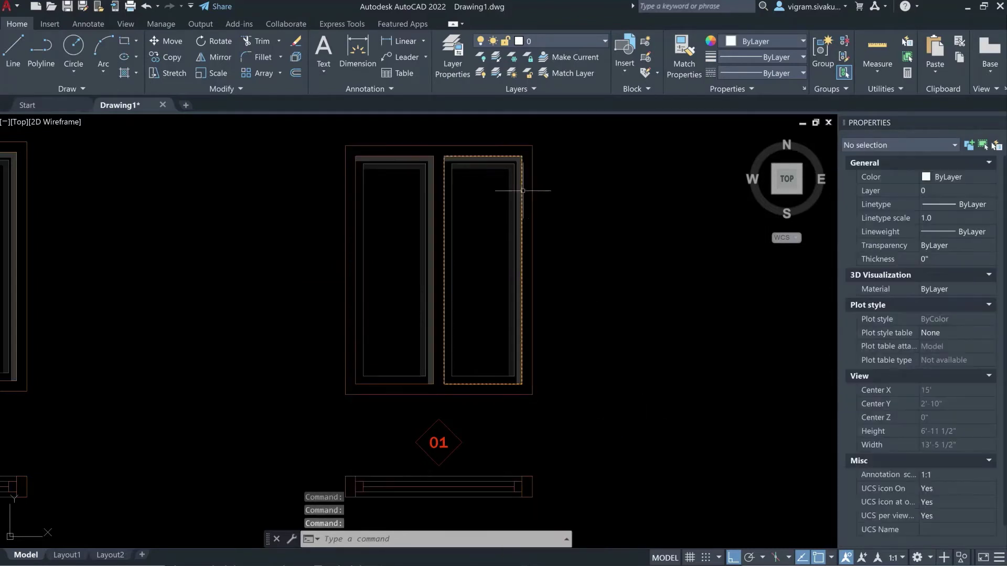
scroll(466, 322, "up", 4)
scroll(482, 216, "down", 3)
scroll(490, 295, "down", 1)
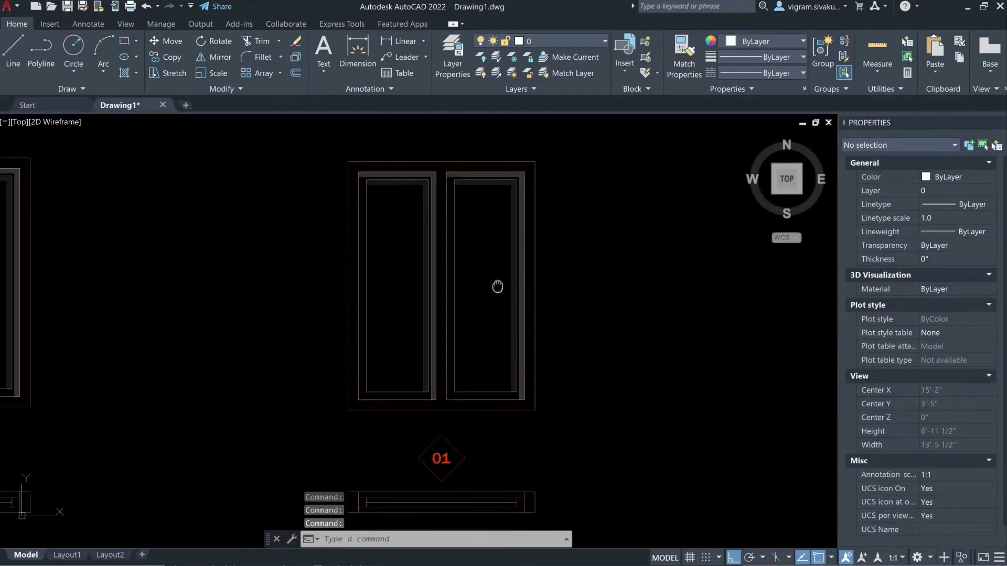
Switch to Layout1 and bring the newly drawn window elevation into view beside the reference one.
left_click(68, 555)
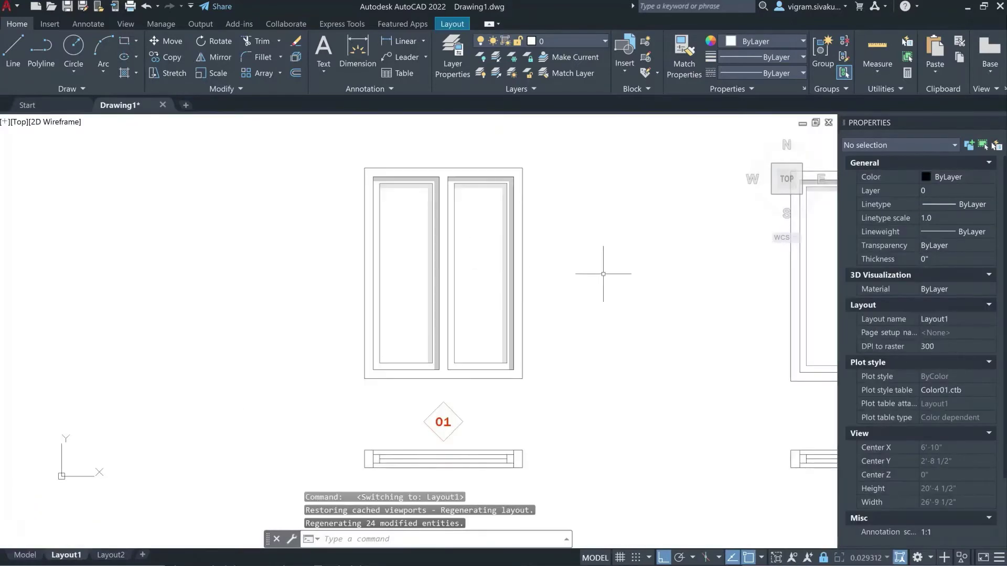
middle_click_drag(637, 346, 325, 347)
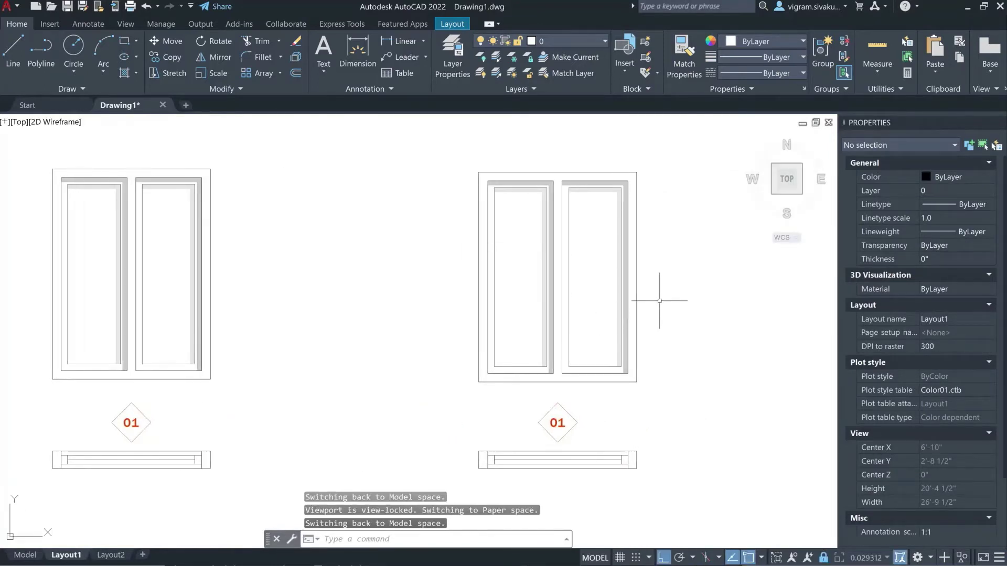
key("Escape")
key("Escape")
left_click(463, 155)
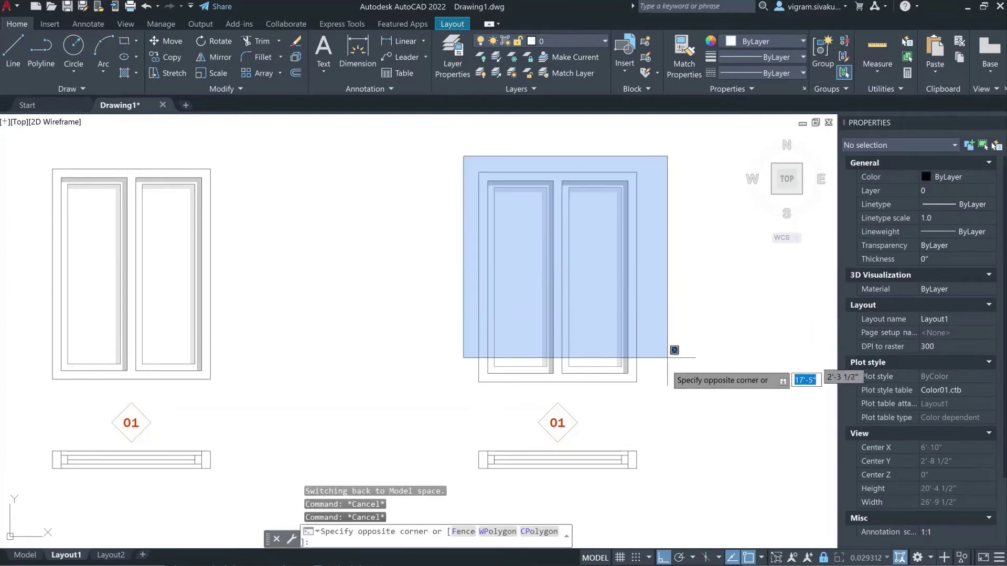
left_click(686, 392)
key("Escape")
key("Escape")
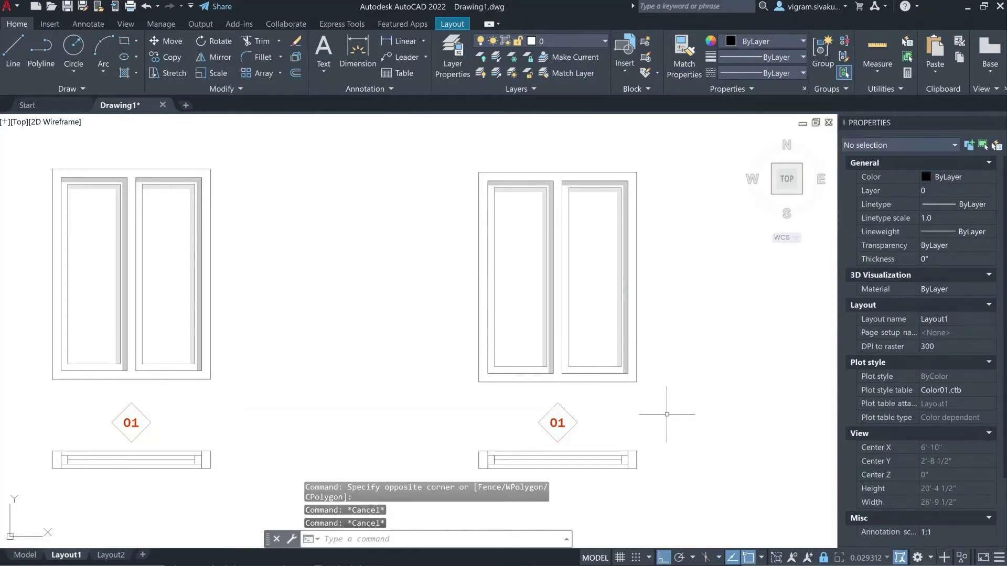
key("Escape")
Define the new window elevation as block "Why not window", based at its lower left corner, and open it in the block editor.
left_click(656, 394)
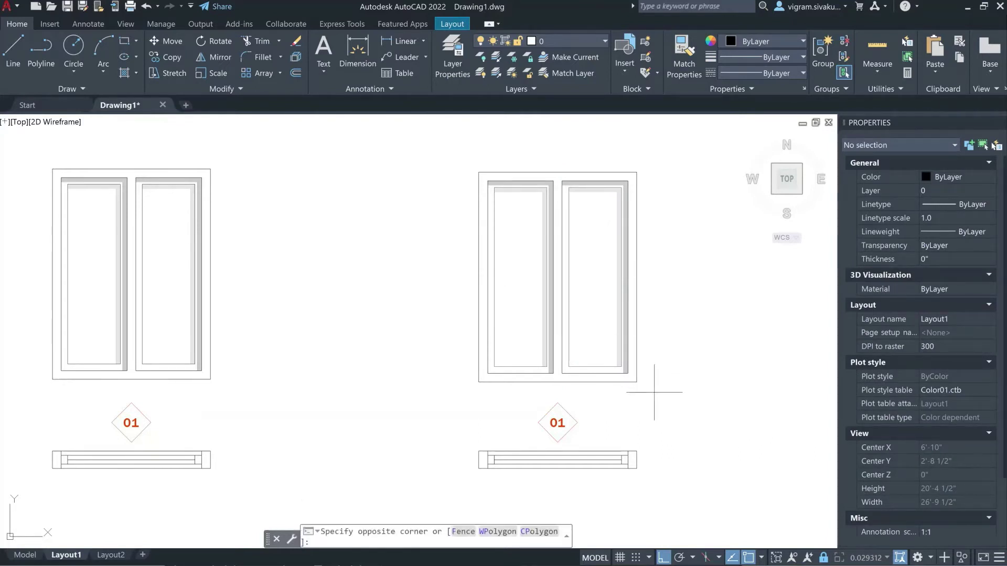
left_click(457, 153)
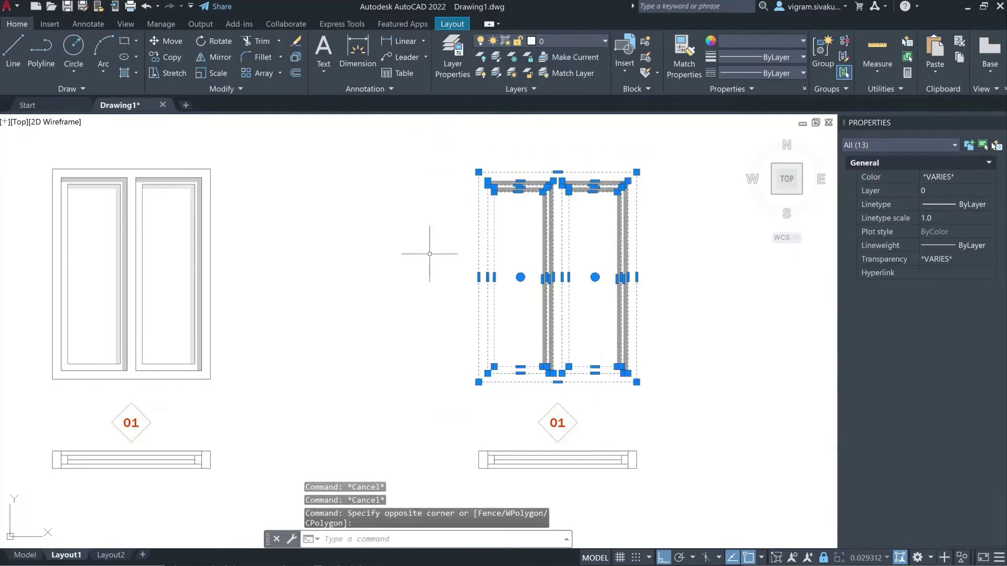
type("B")
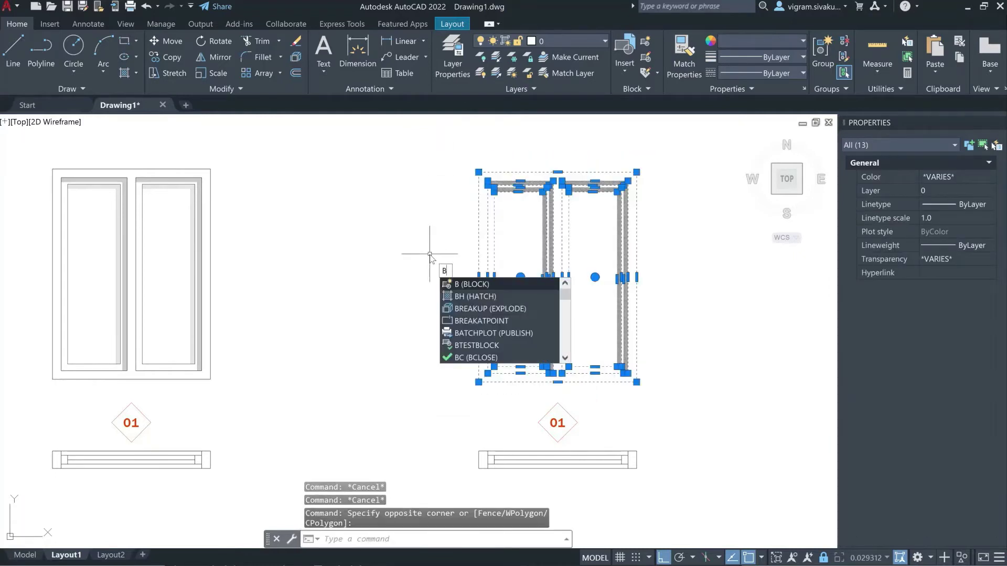
key("Return")
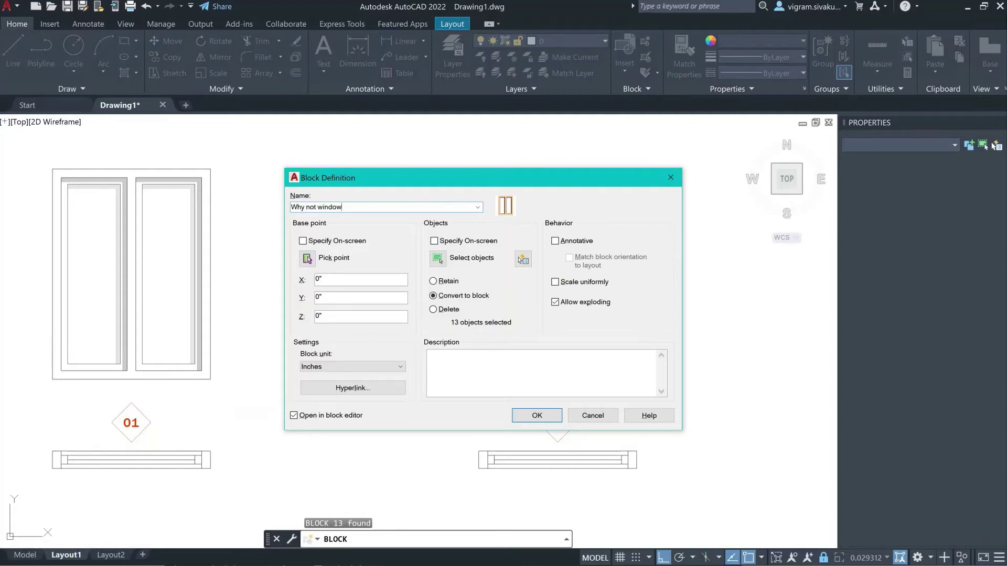
left_click(307, 259)
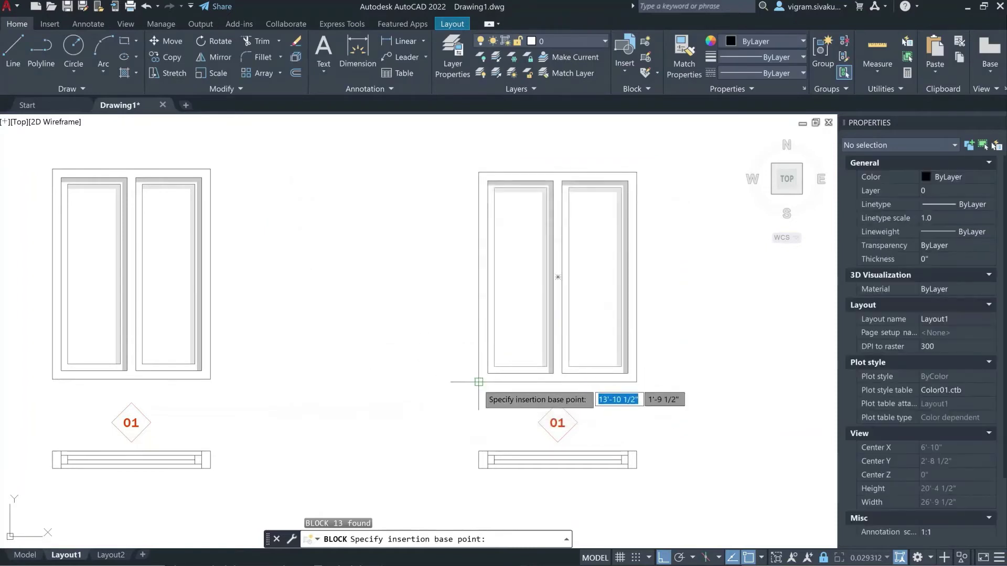
left_click(478, 382)
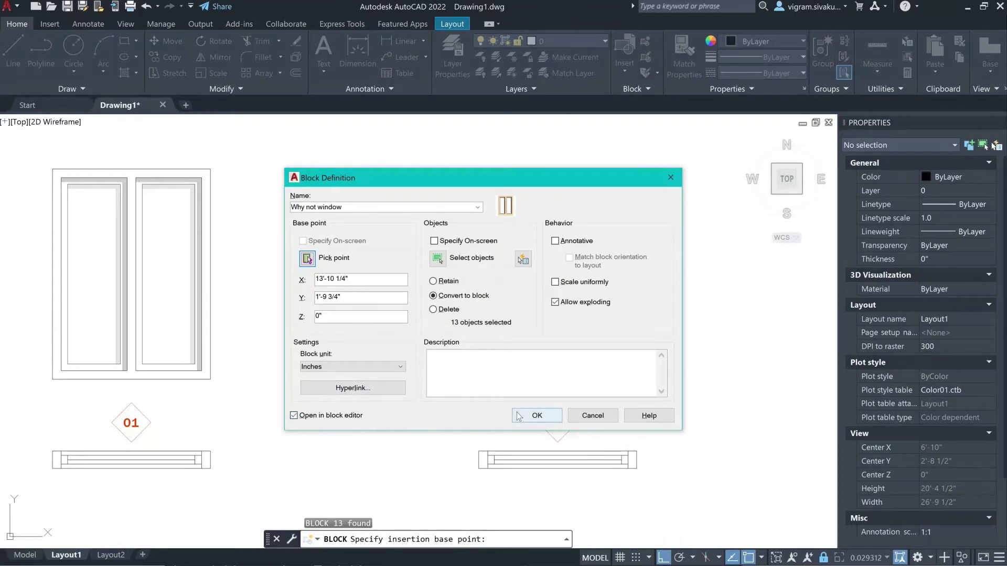
left_click(536, 415)
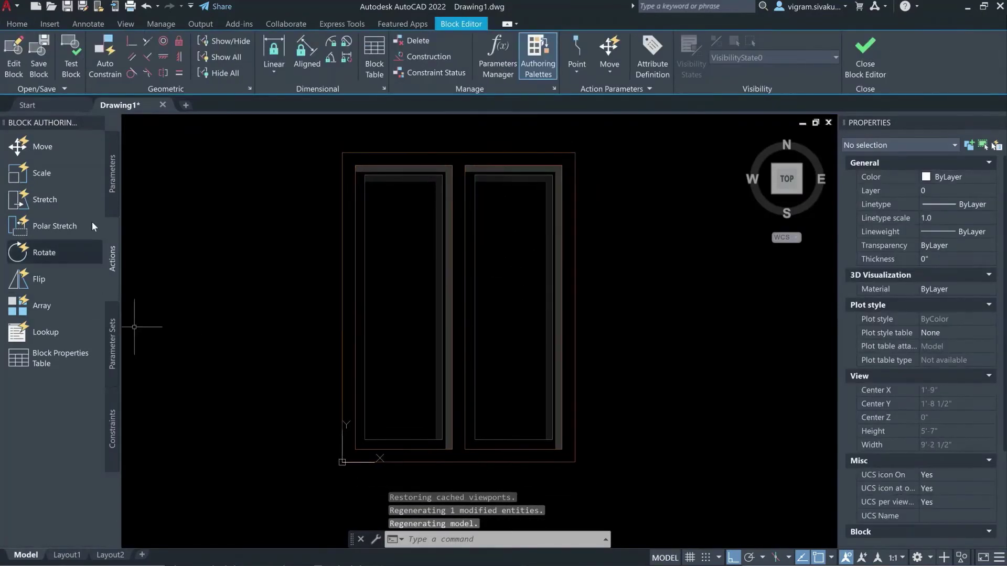
Add a Point parameter at the midpoint of the window's bottom edge, with its label below the frame.
left_click(113, 173)
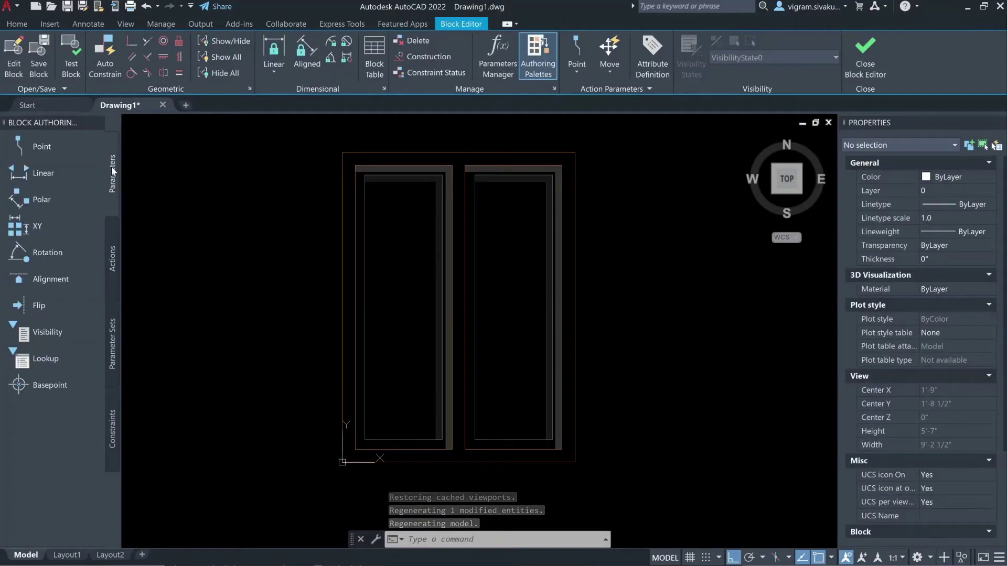
left_click(58, 144)
scroll(441, 356, "up", 2)
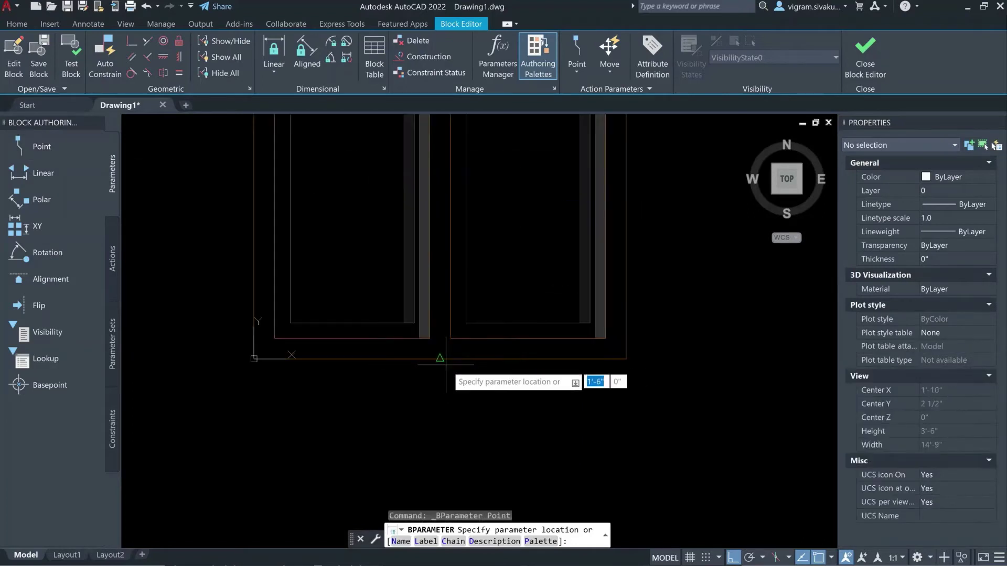
left_click(440, 345)
scroll(445, 315, "down", 2)
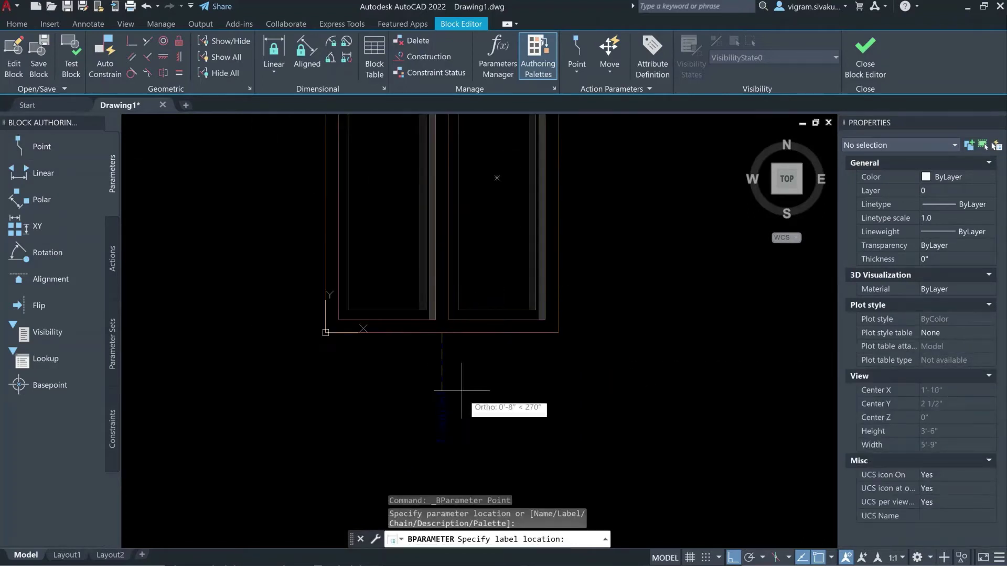
left_click(463, 421)
scroll(461, 430, "down", 2)
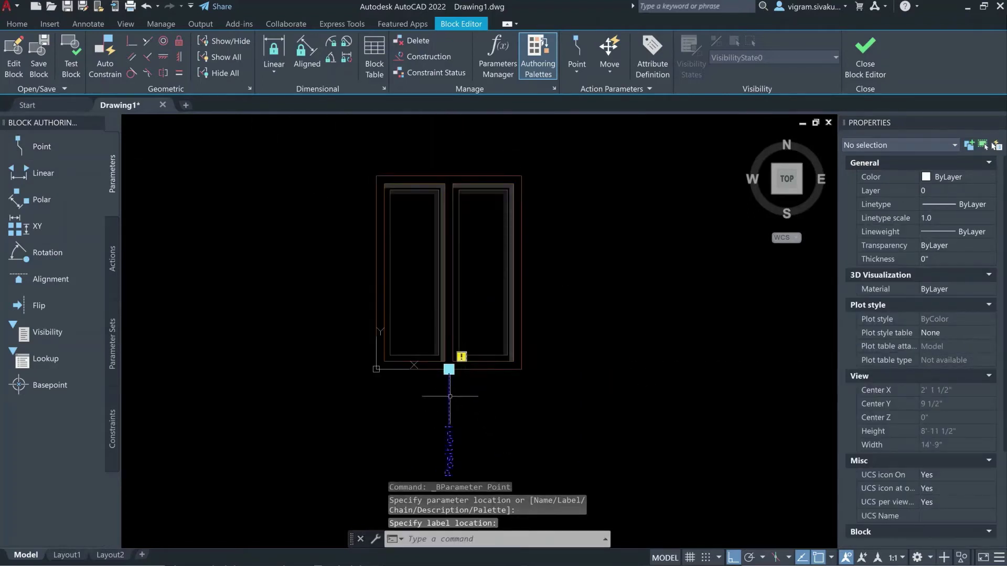
left_click(450, 225)
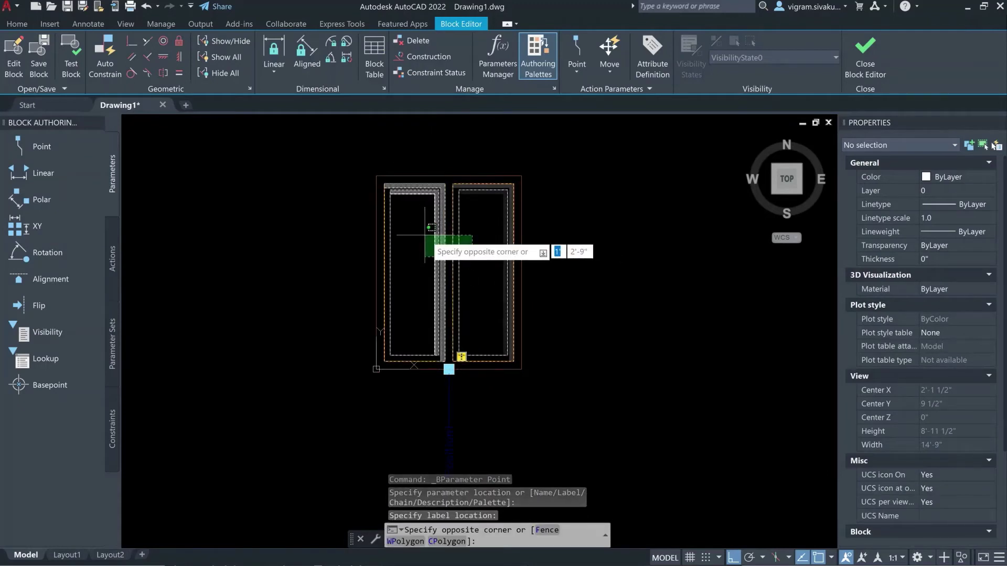
key("Escape")
left_click(472, 232)
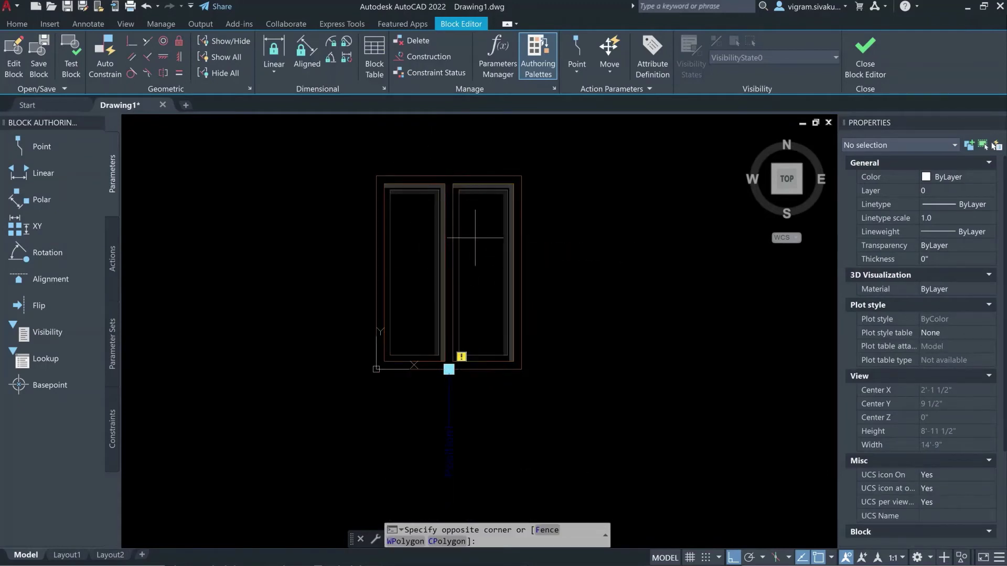
left_click(429, 233)
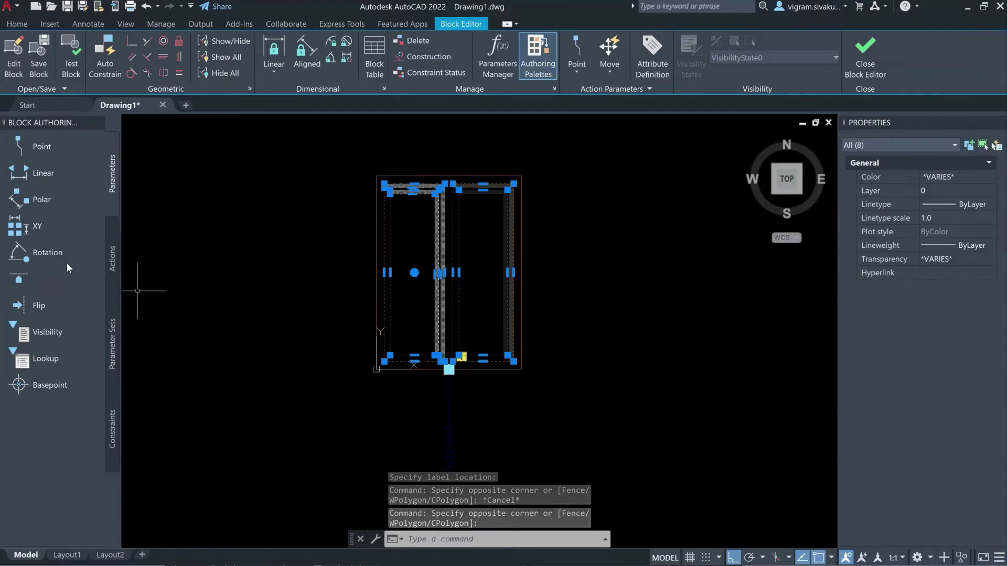
key("Escape")
Add a Linear parameter across the full width of the window's bottom edge, with its label below the frame.
left_click(55, 172)
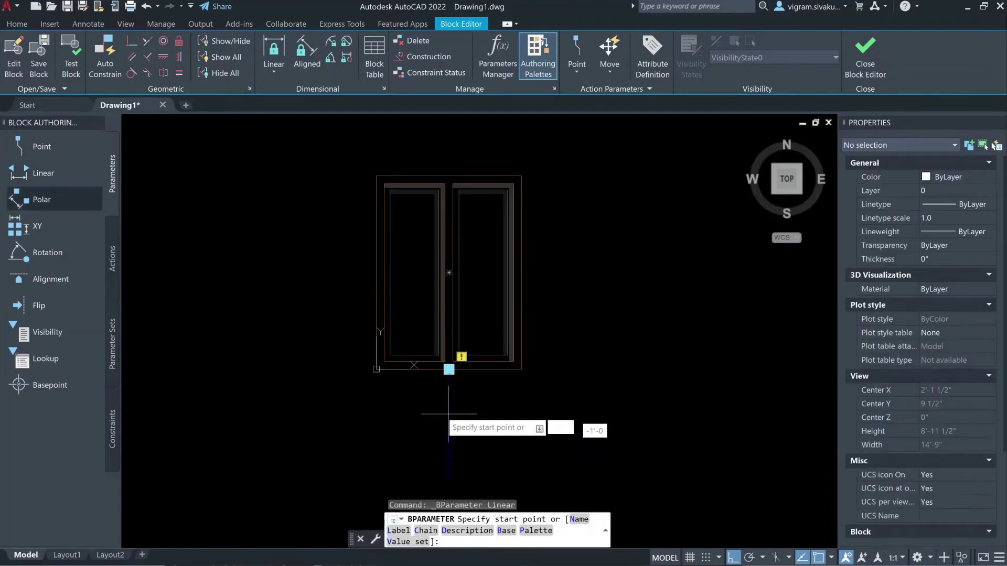
left_click(520, 369)
left_click(532, 409)
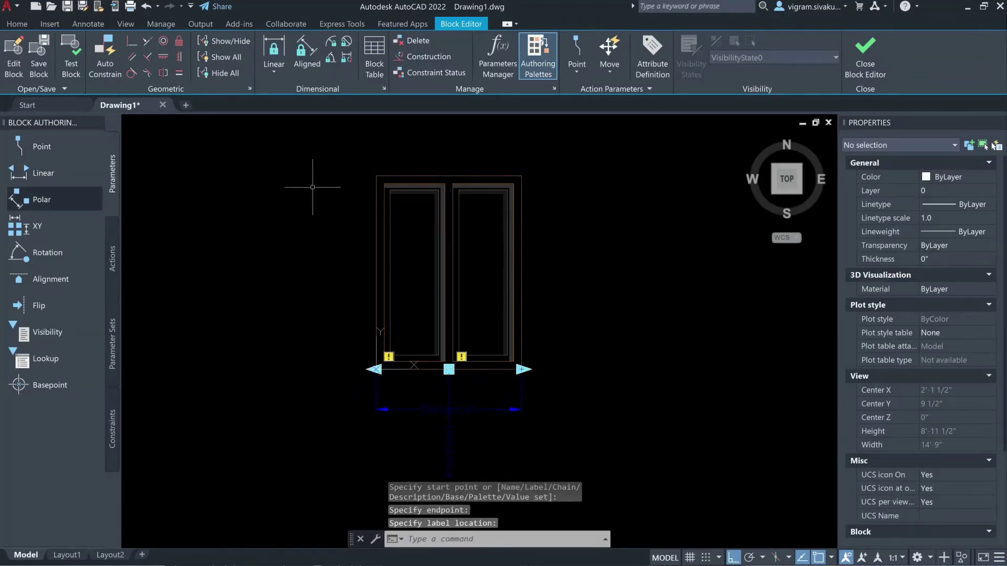
Add a vertical Linear parameter from the window's lower right to its upper right corner, with its label outside the right edge.
key("Return")
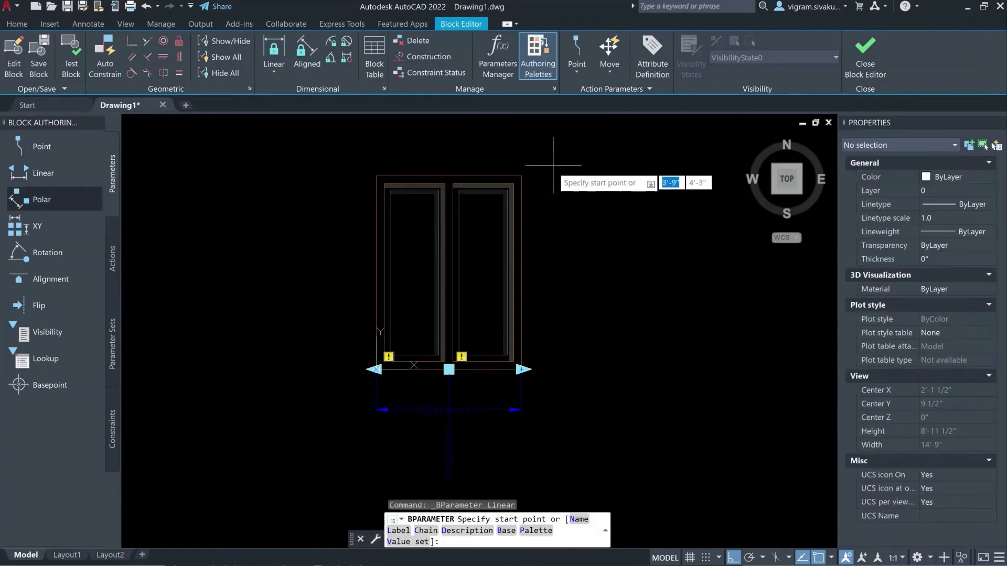
left_click(524, 370)
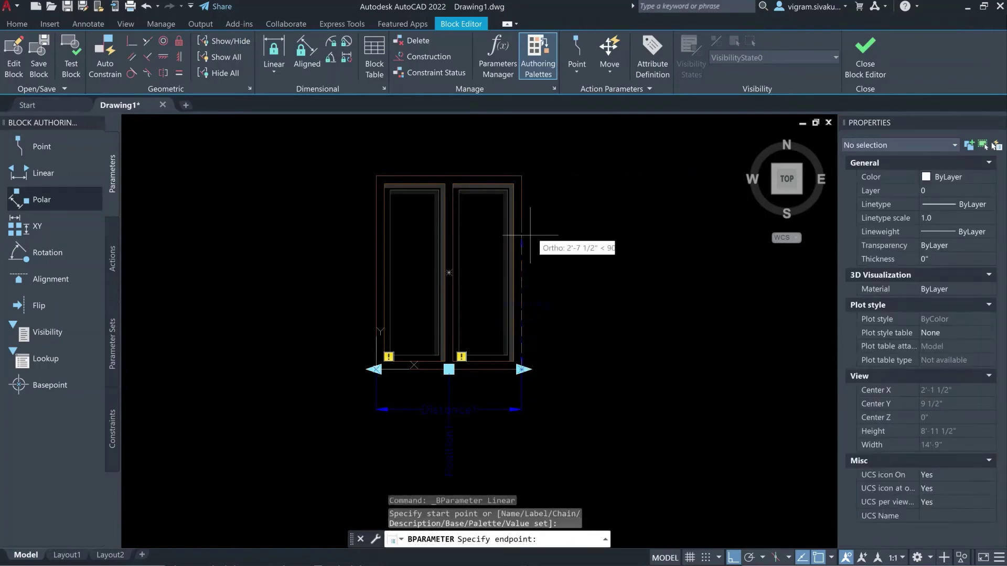
left_click(521, 175)
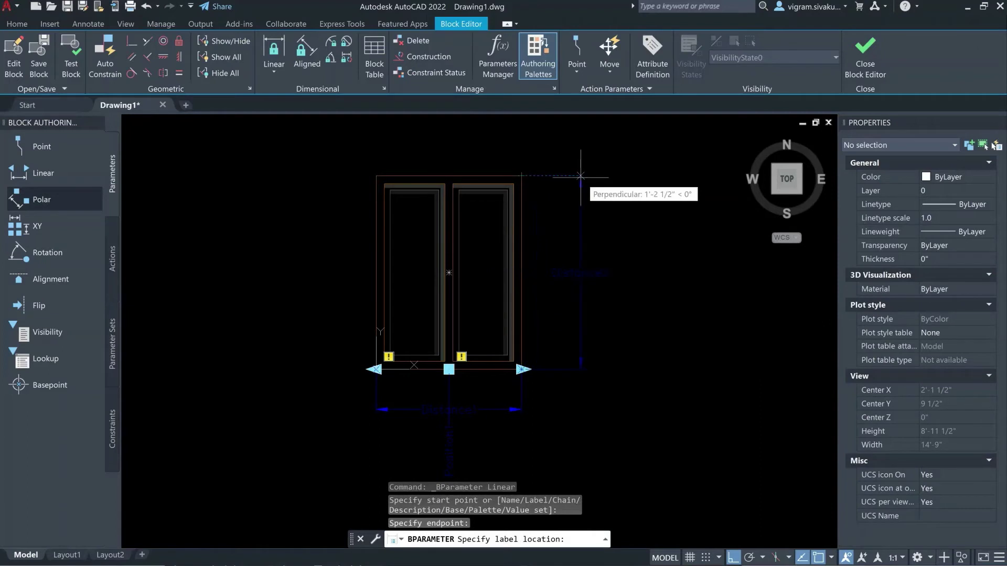
left_click(581, 177)
key("Escape")
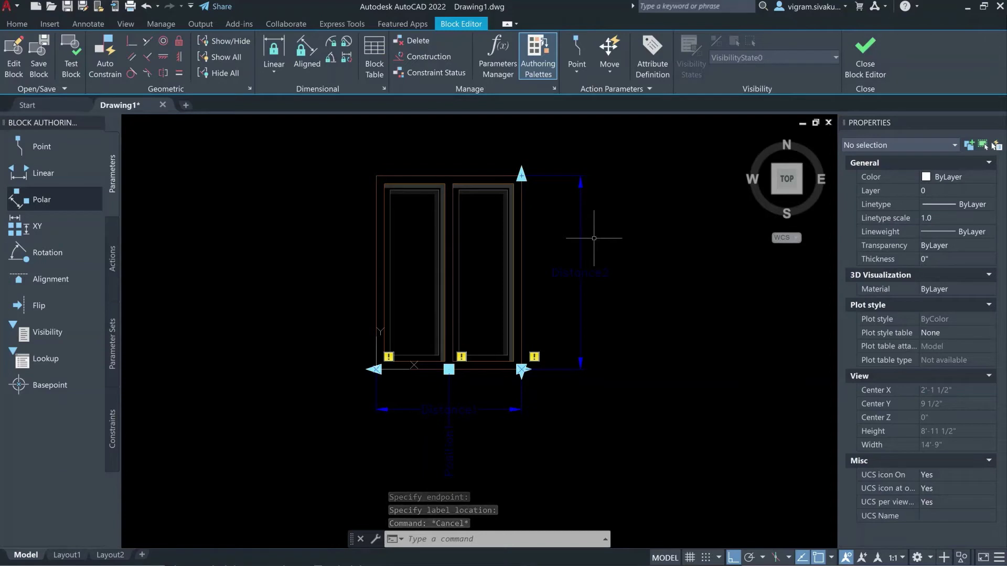
Add a Rotation parameter based at the window's lower left corner, with its radius along the left edge and default angle 0.
left_click(48, 253)
left_click(84, 251)
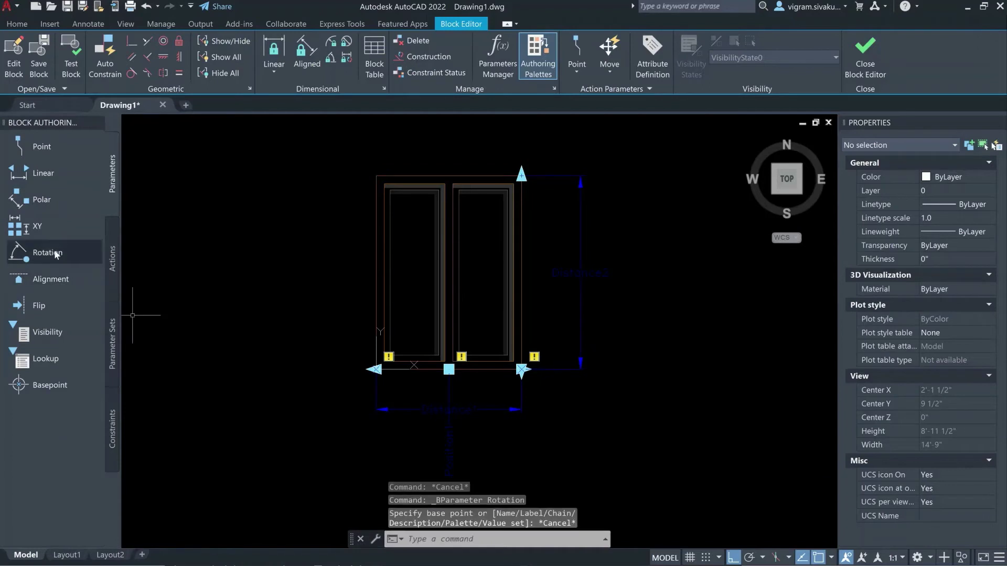
left_click(375, 369)
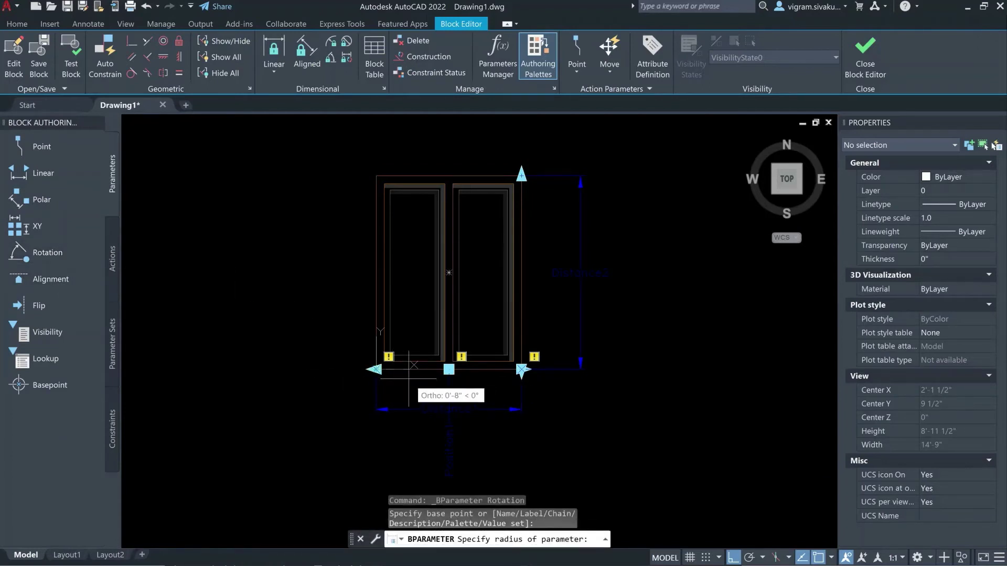
scroll(409, 377, "up", 4)
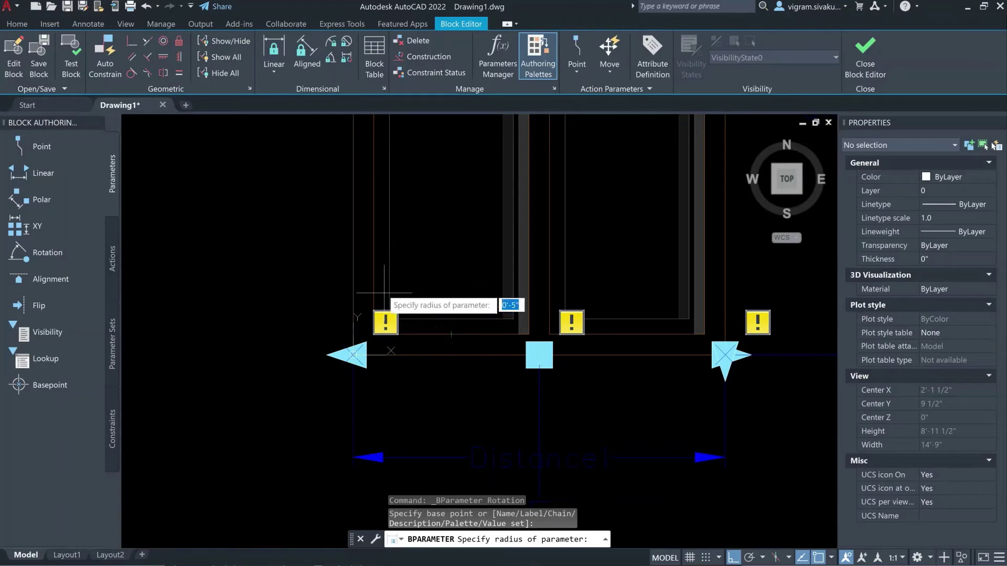
scroll(363, 362, "down", 2)
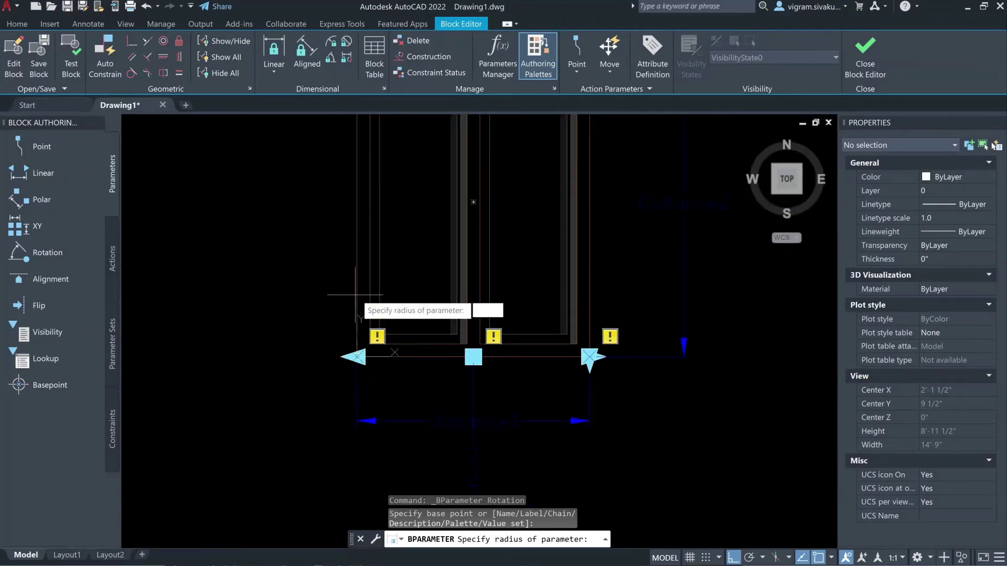
scroll(370, 288, "down", 2)
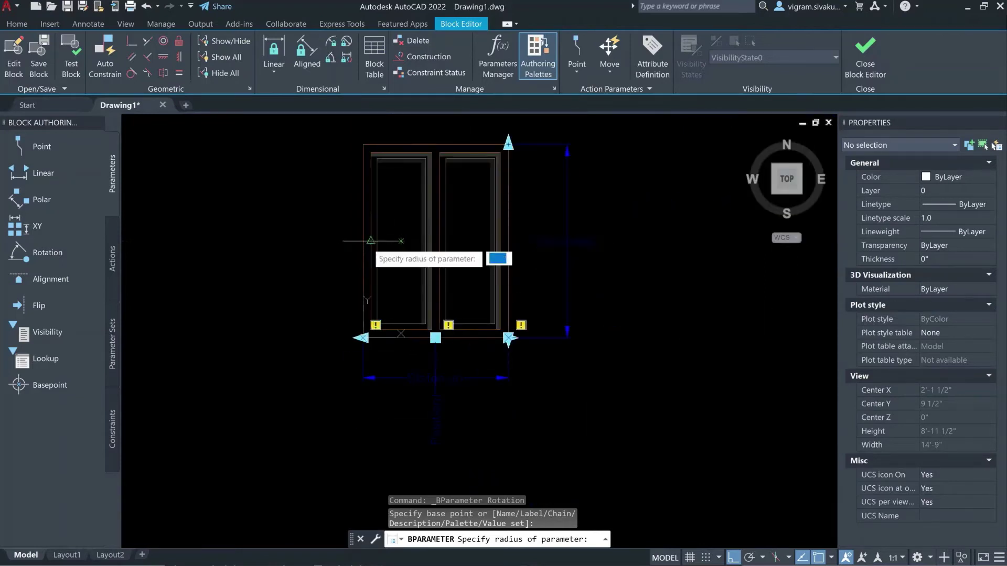
scroll(362, 305, "up", 2)
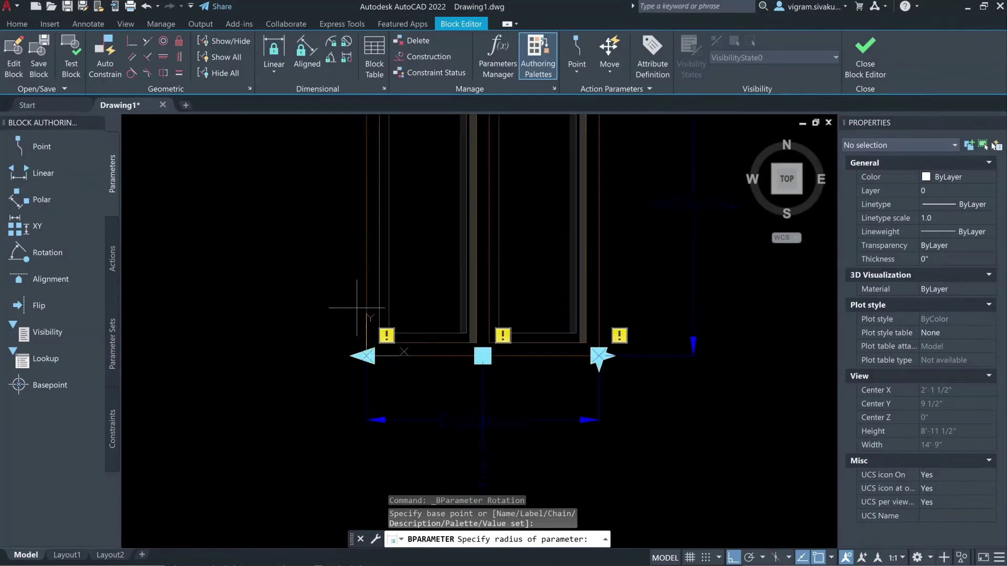
left_click(350, 310)
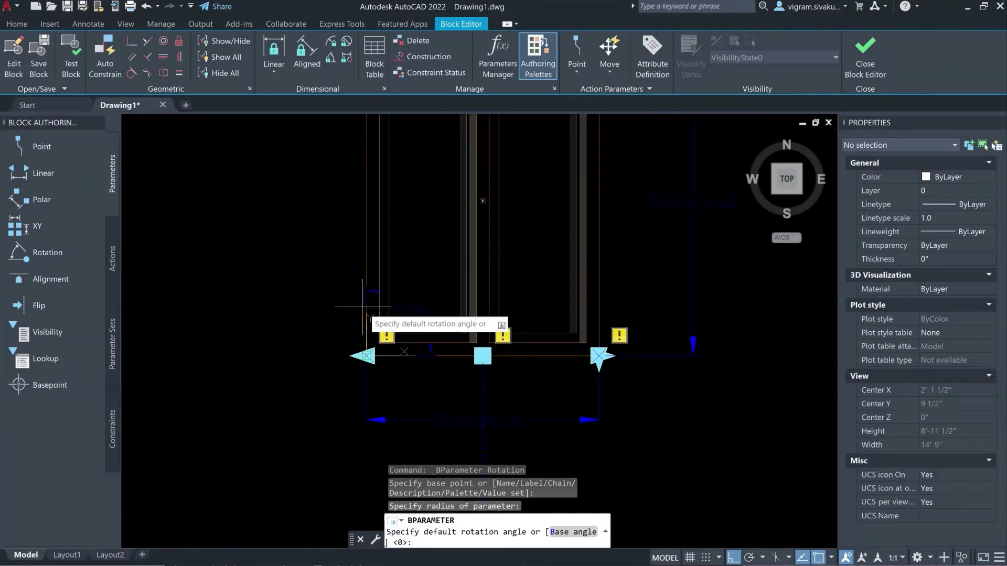
key("Return")
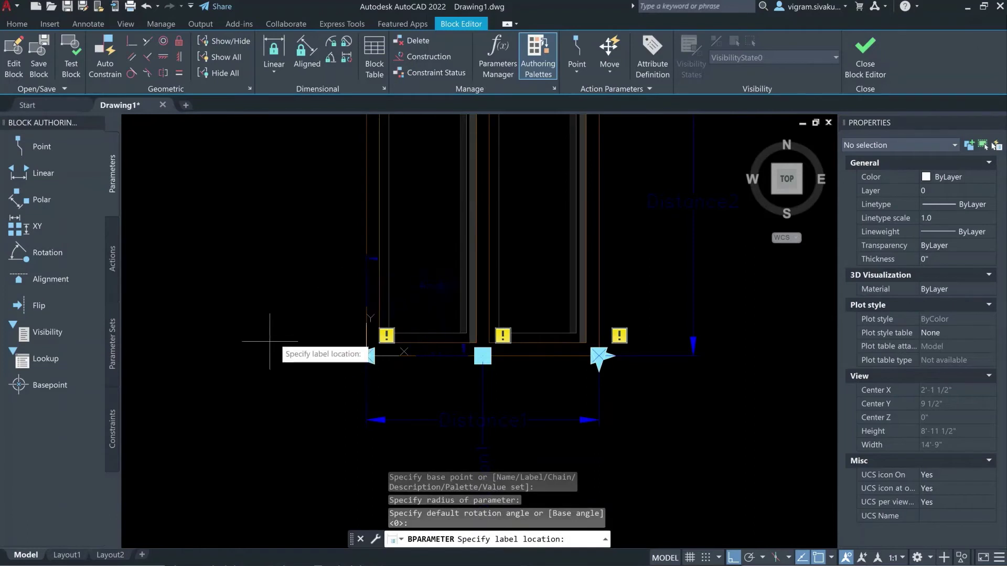
left_click(310, 299)
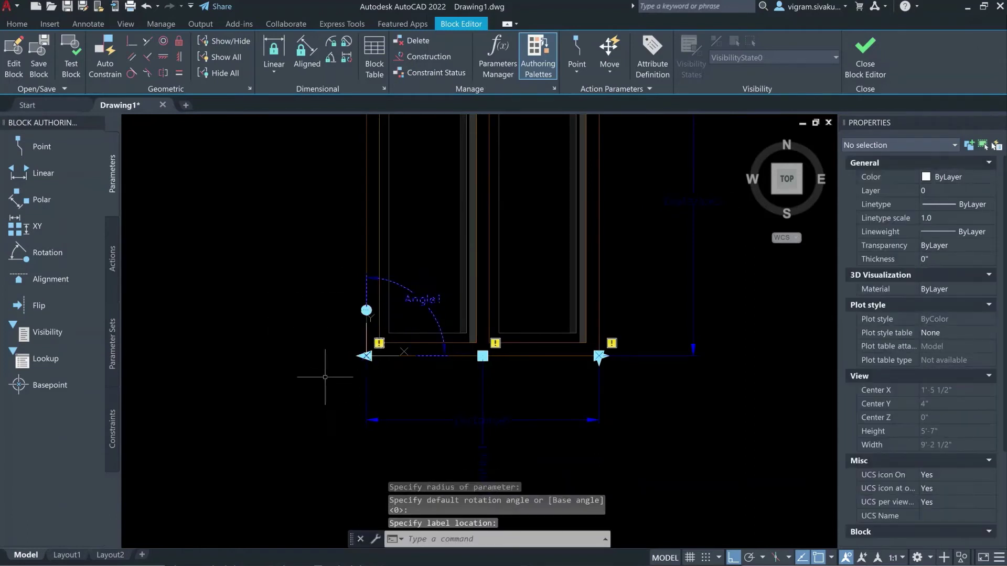
Add a Basepoint parameter at the window's lower left corner.
scroll(433, 406, "down", 2)
middle_click_drag(497, 304, 485, 298)
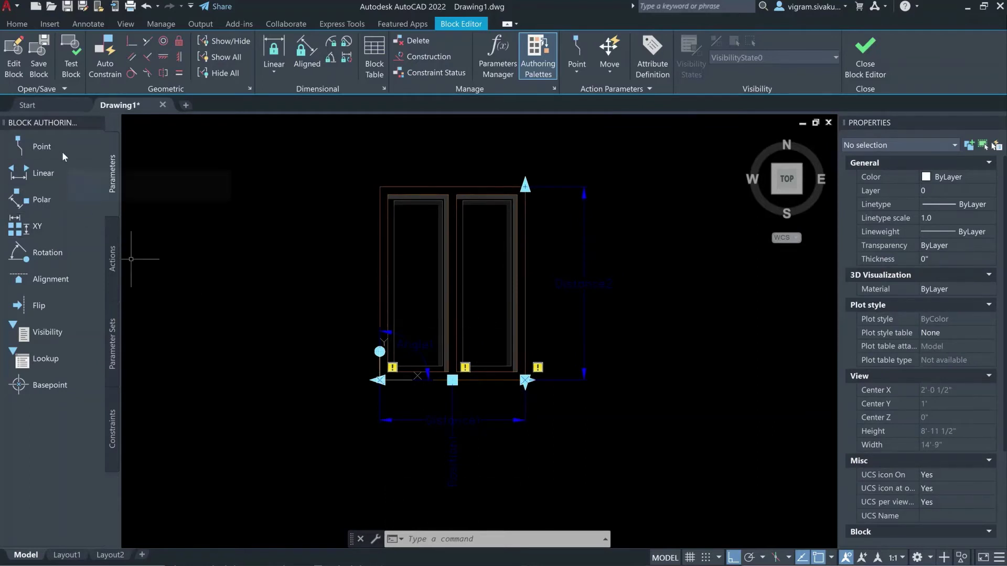
scroll(412, 398, "up", 2)
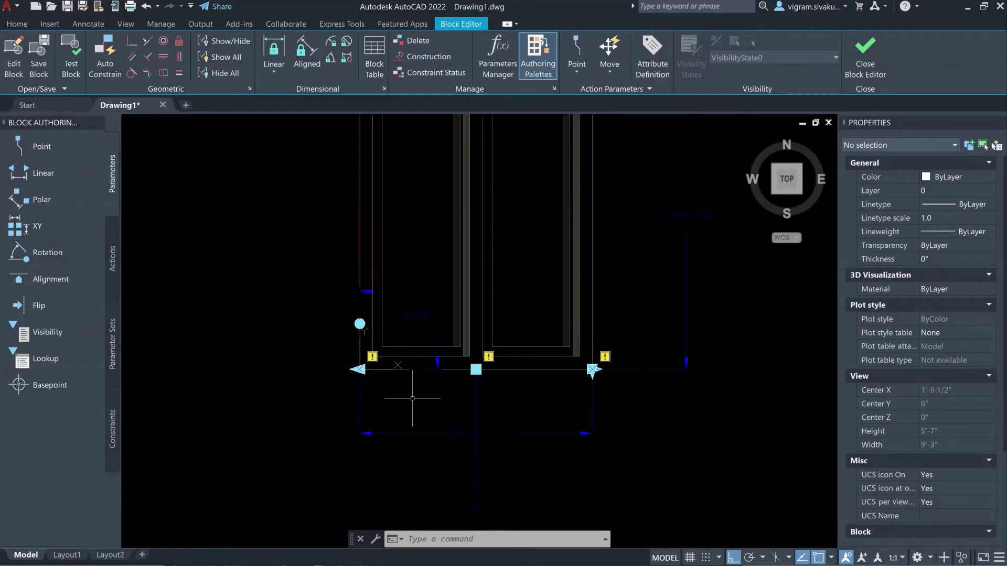
scroll(403, 252, "down", 4)
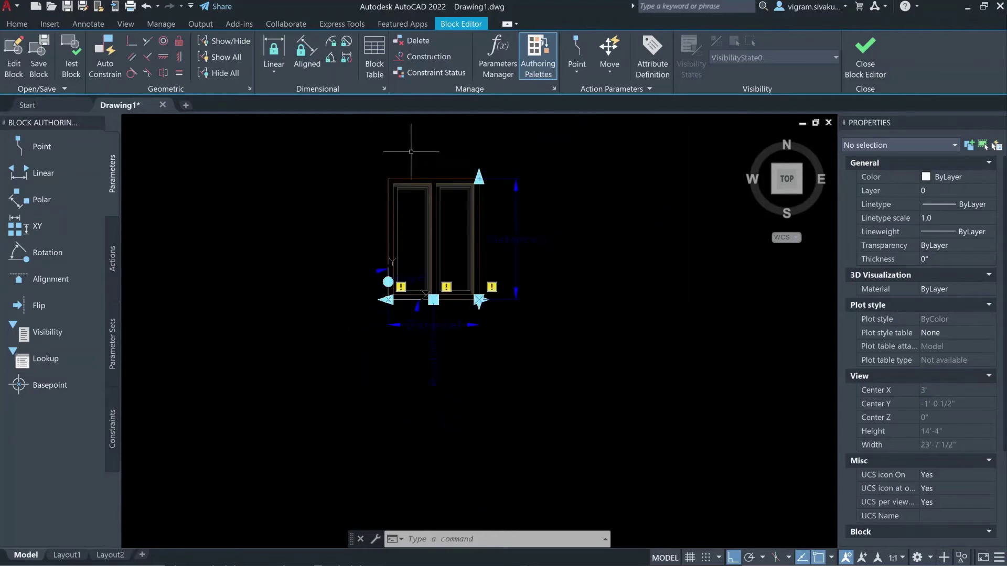
scroll(394, 263, "up", 4)
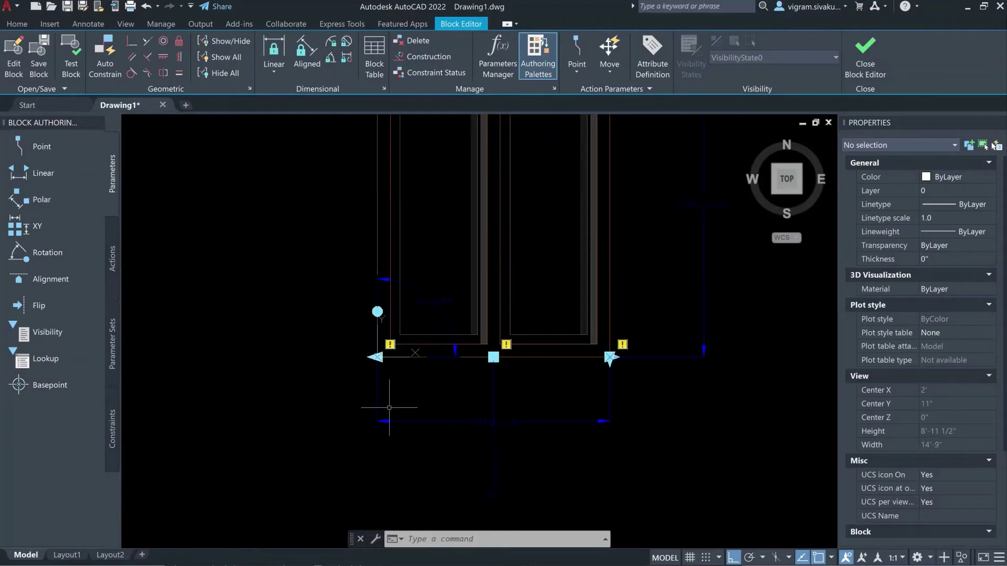
left_click(377, 339)
key("Escape")
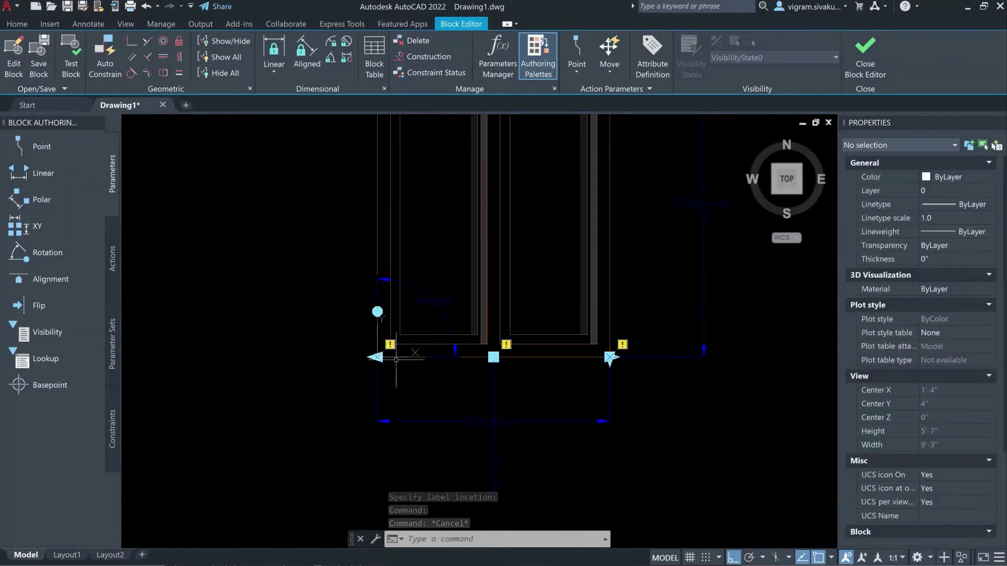
left_click(45, 386)
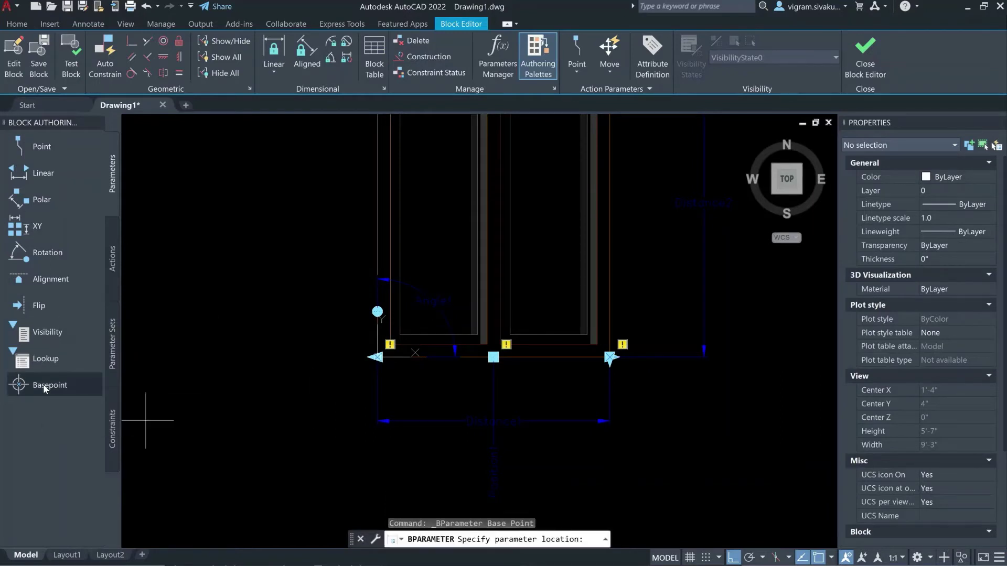
left_click(377, 357)
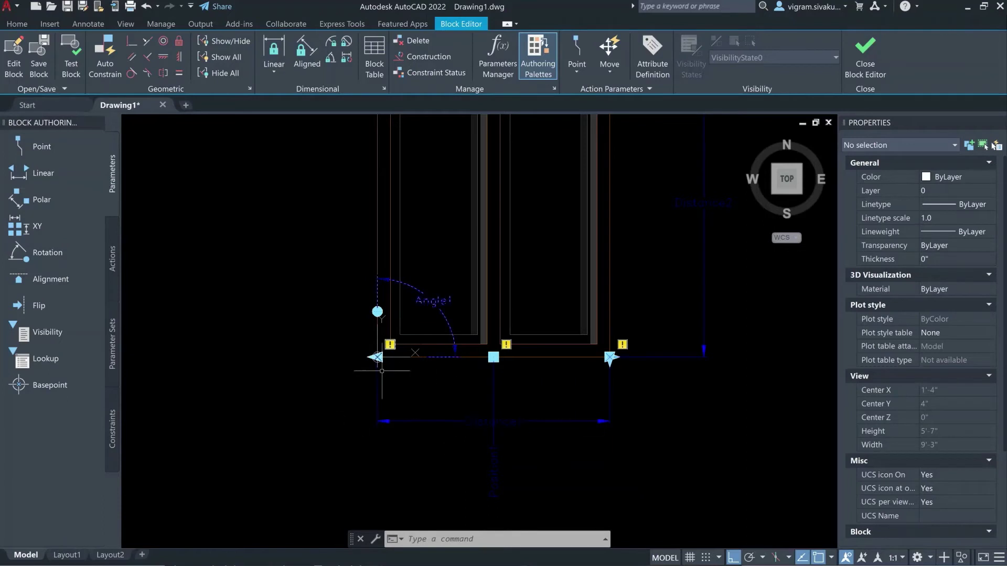
scroll(369, 359, "up", 4)
left_click(366, 361)
key("Escape")
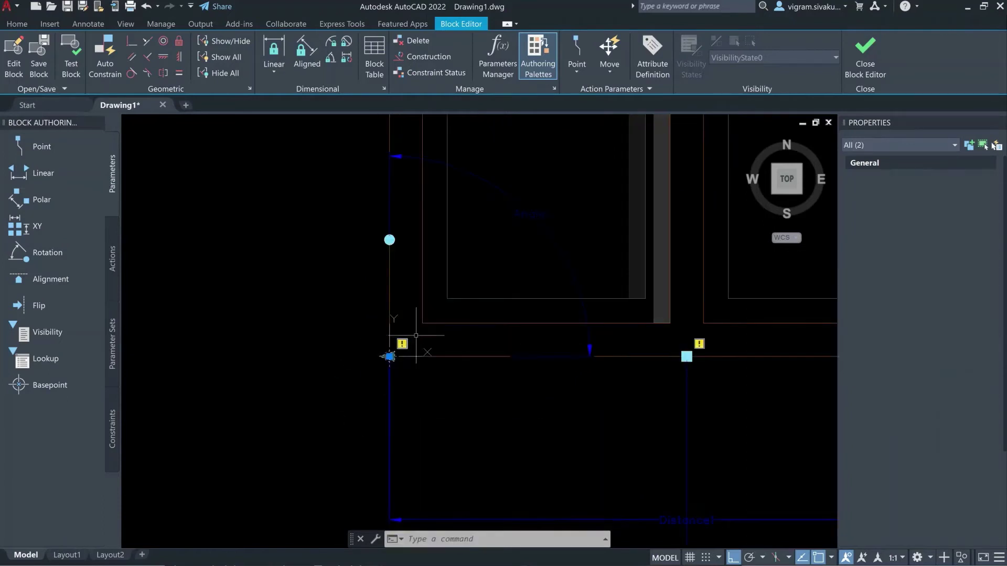
scroll(362, 376, "down", 4)
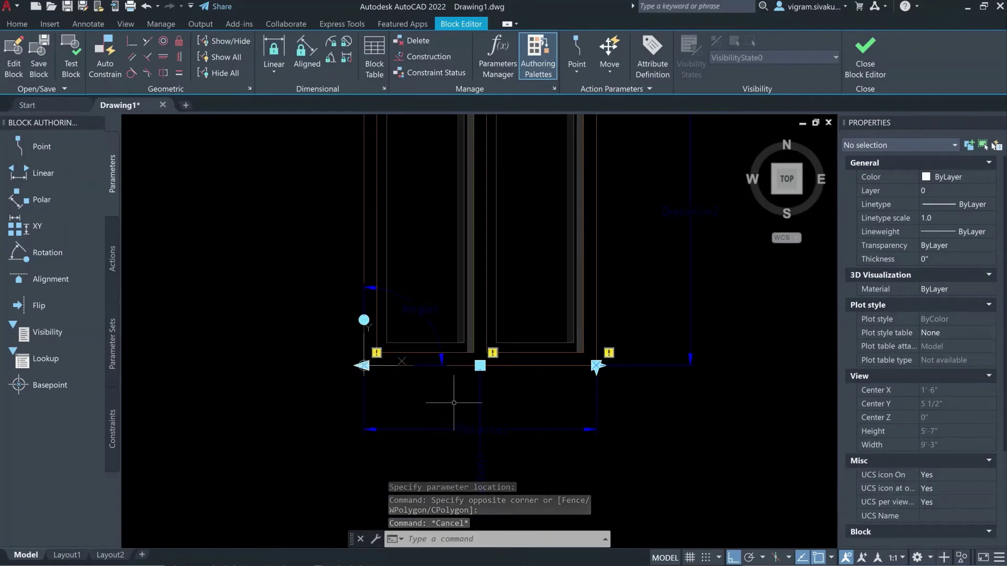
Replace the bottom-edge Linear parameter with one between the midpoints of the window's left and right edges, with its label below the frame.
left_click(589, 461)
left_click(567, 389)
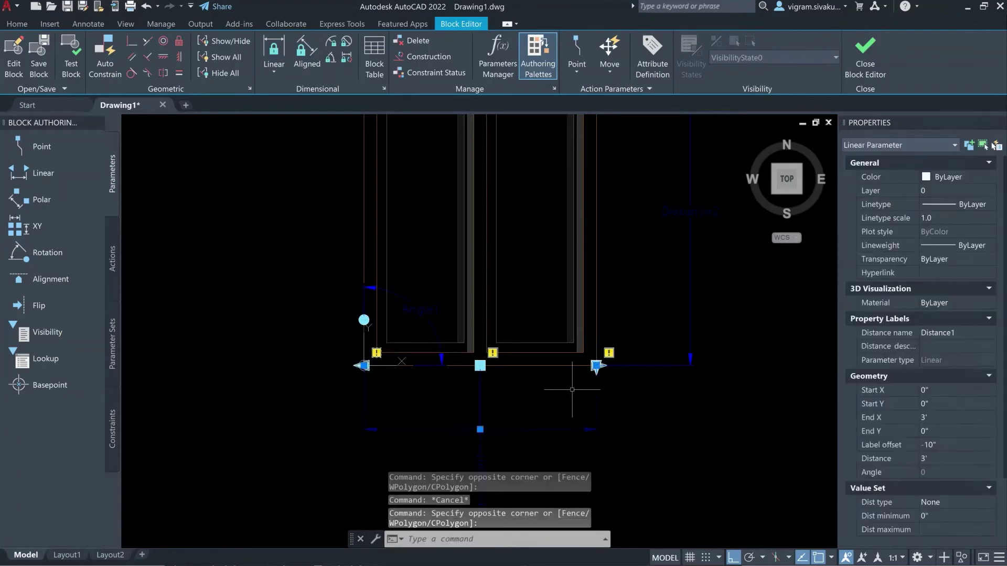
left_click(571, 388)
scroll(606, 374, "up", 4)
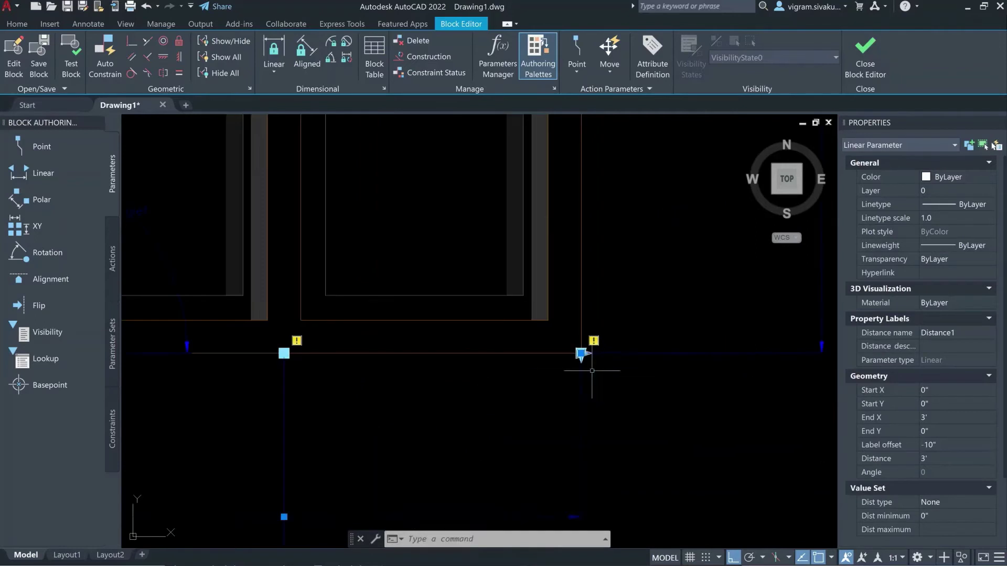
key("Escape")
key("Escape")
scroll(590, 361, "down", 4)
left_click(583, 390)
left_click(619, 397)
scroll(619, 397, "up", 4)
middle_click_drag(607, 392, 607, 403)
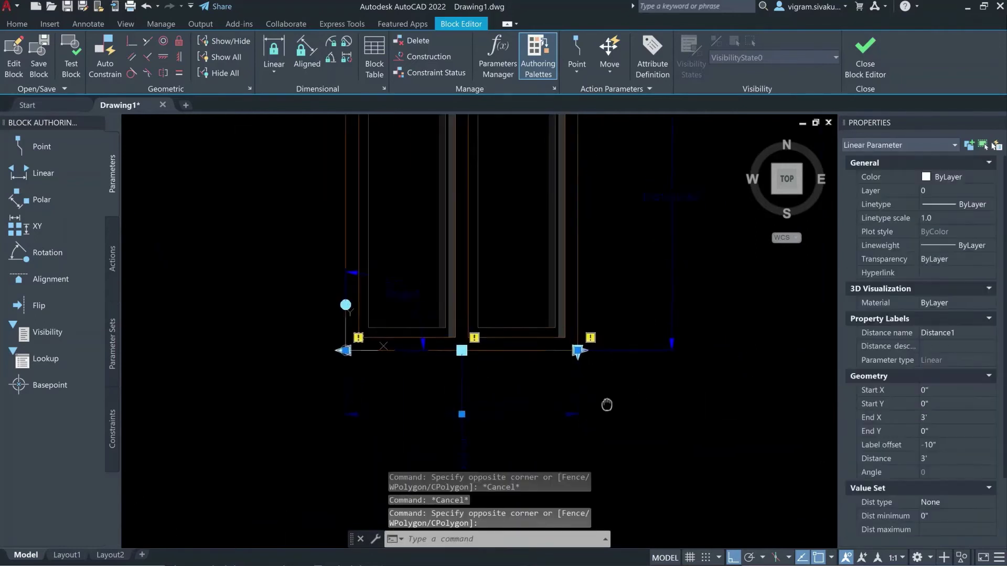
type("E")
key("Return")
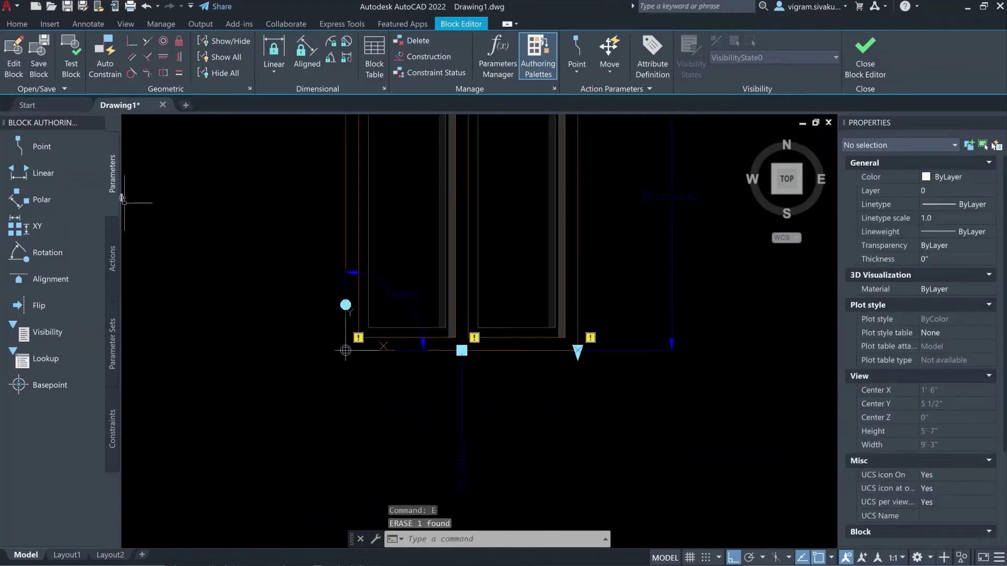
left_click(57, 173)
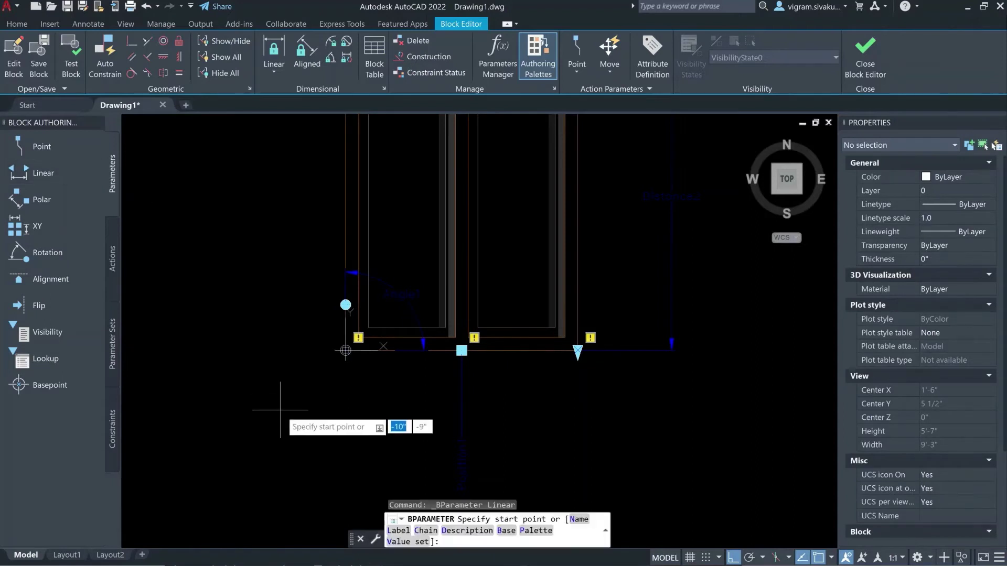
scroll(286, 417, "down", 2)
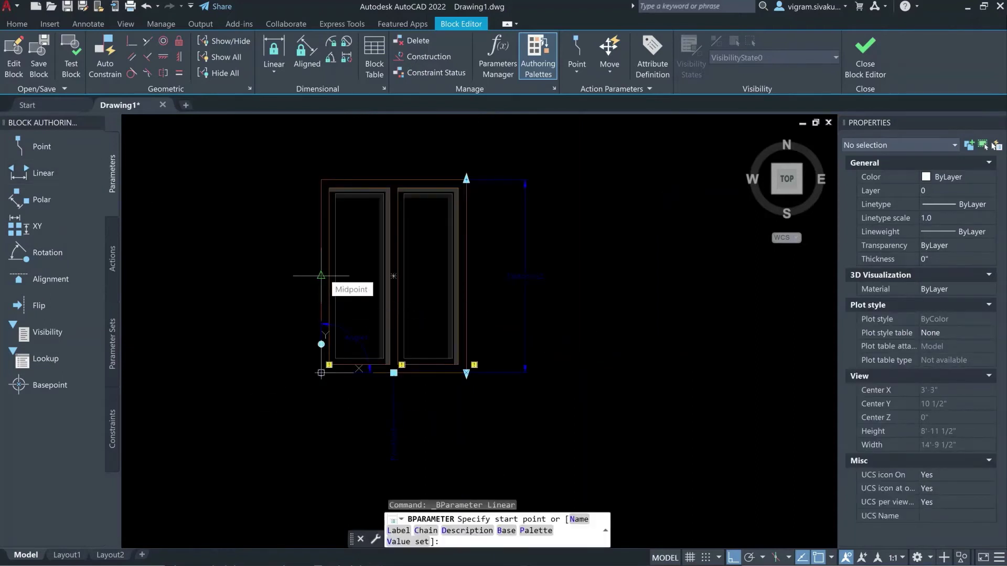
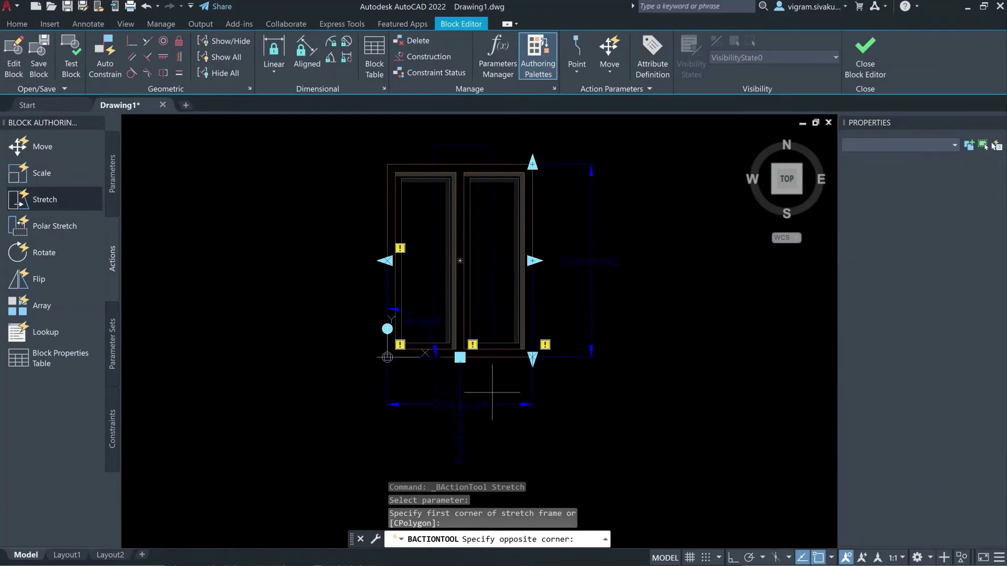
Assign a Stretch action to the Point parameter, framing the middle of the window and including both panes' outlines and shadow hatches.
left_click(485, 384)
left_click(478, 237)
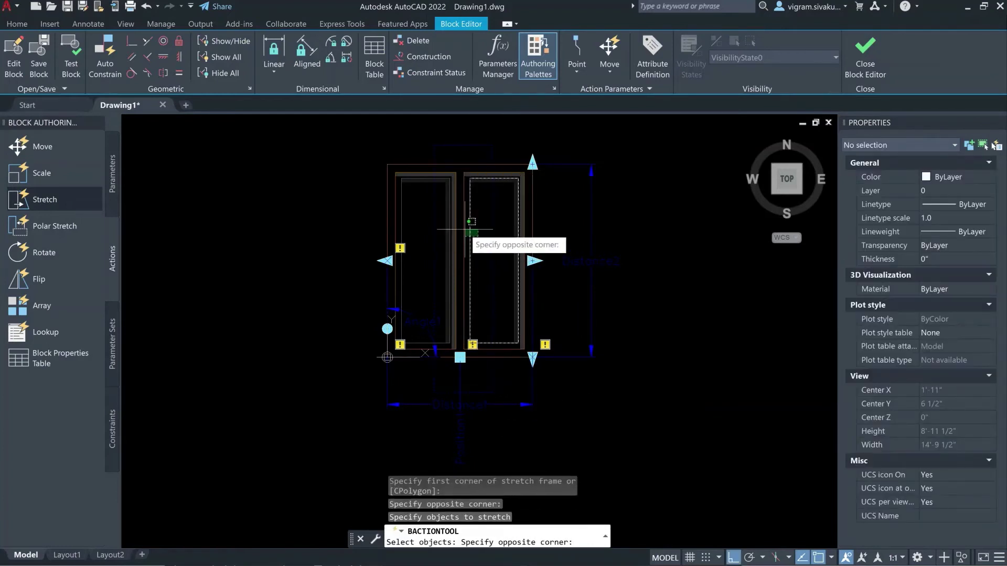
left_click(442, 215)
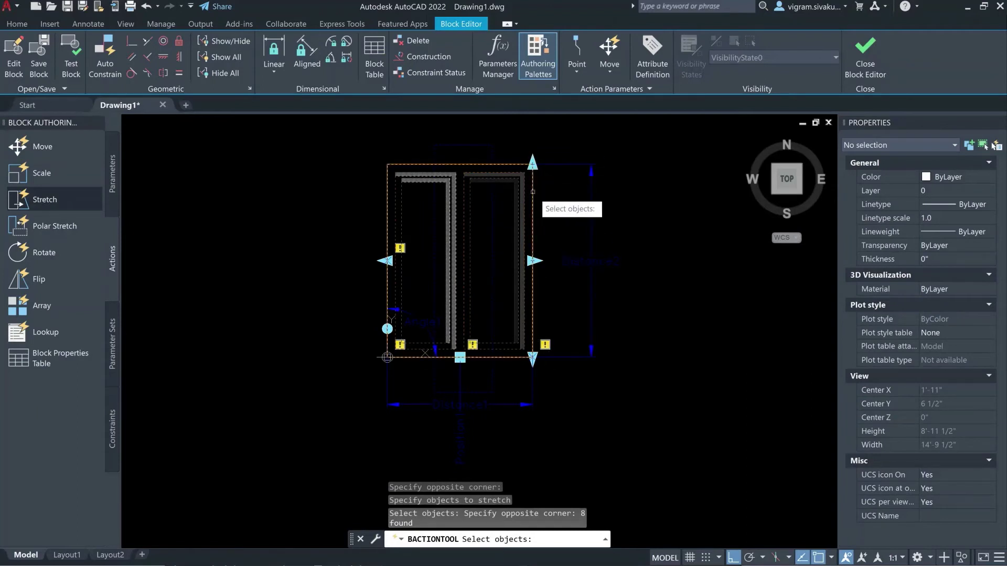
left_click(482, 227)
left_click(439, 203)
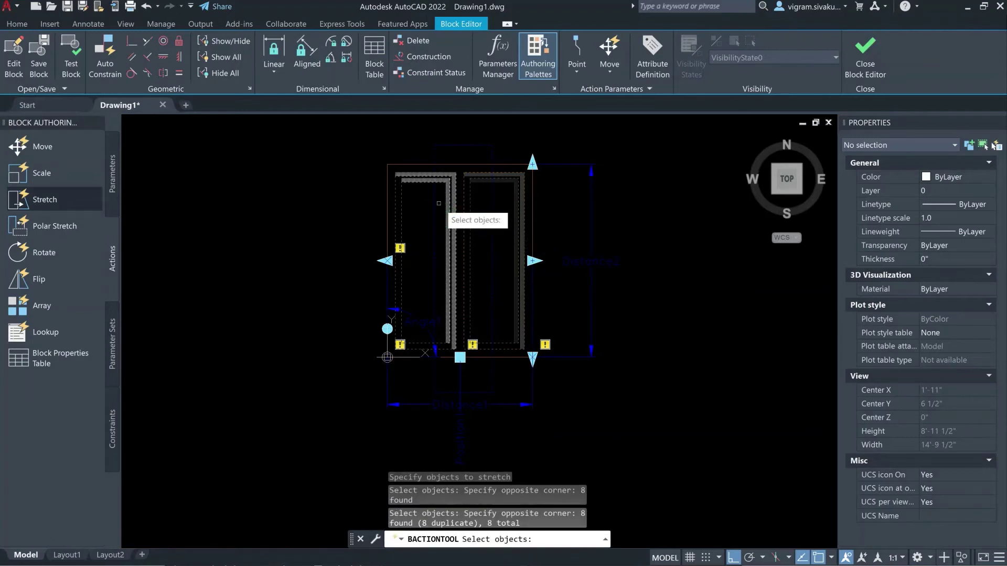
key("Return")
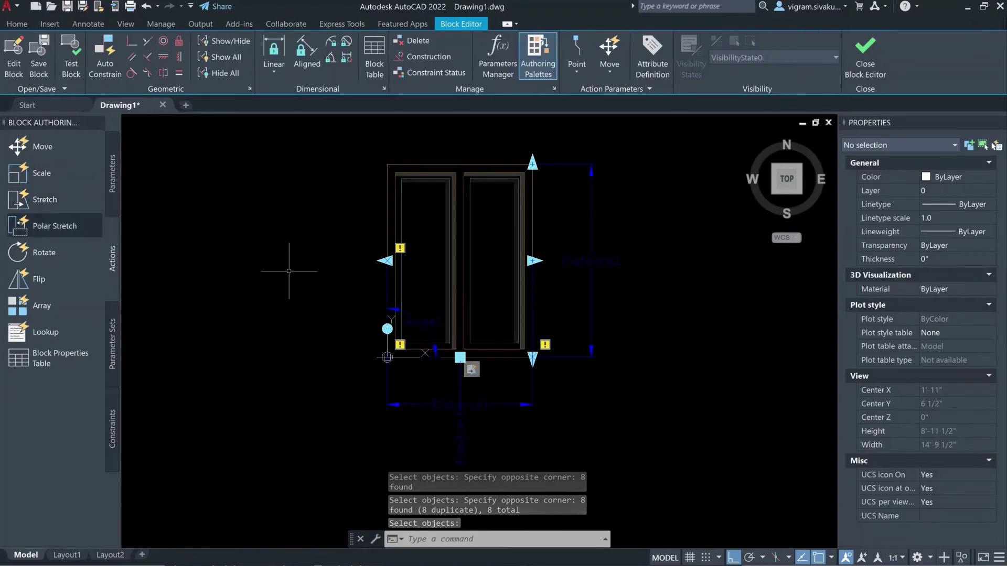
Assign a Stretch action to the horizontal Linear parameter's right point, framing the window's right side and including the outer frame and right pane with its hatches.
key("Return")
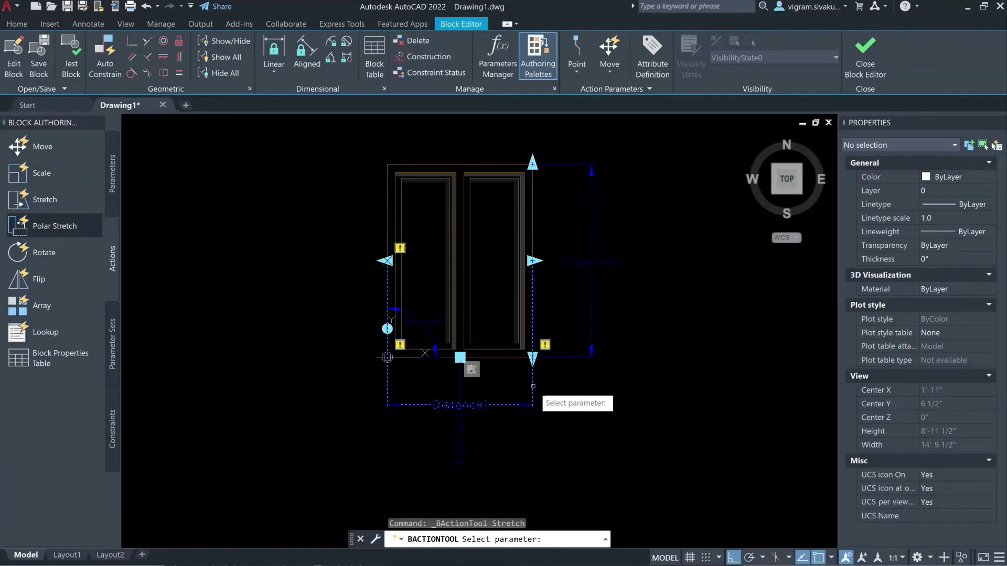
left_click(534, 386)
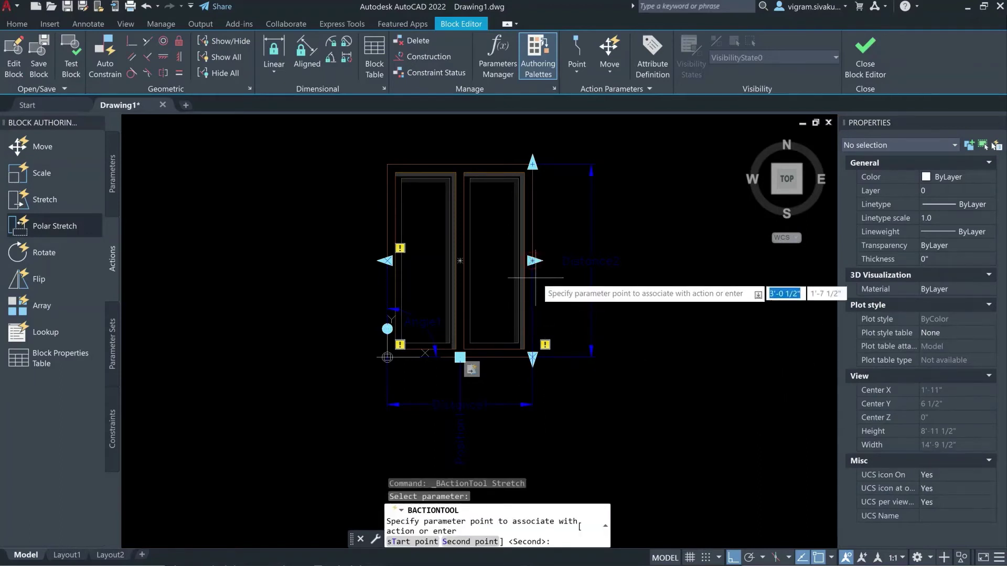
left_click(534, 261)
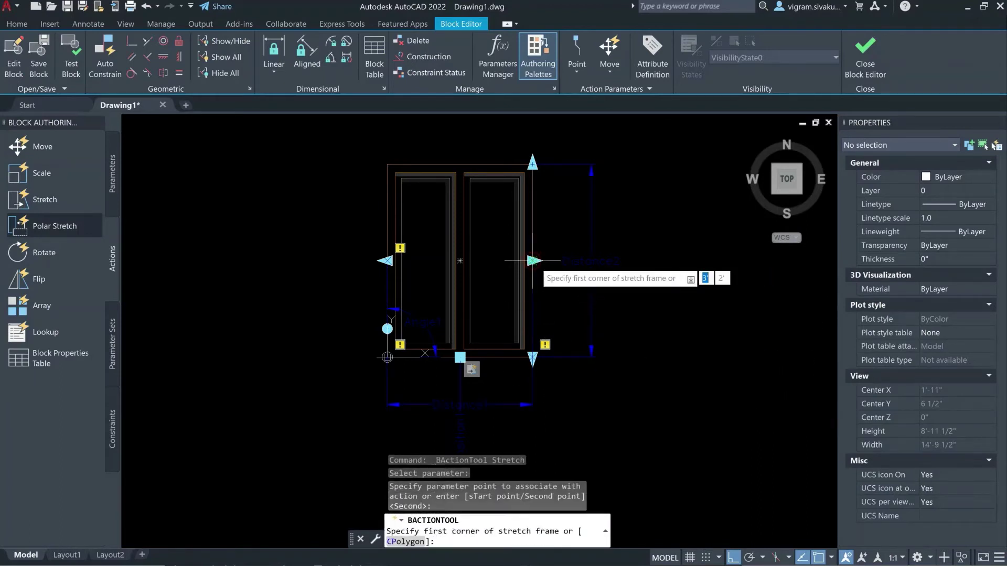
left_click(499, 380)
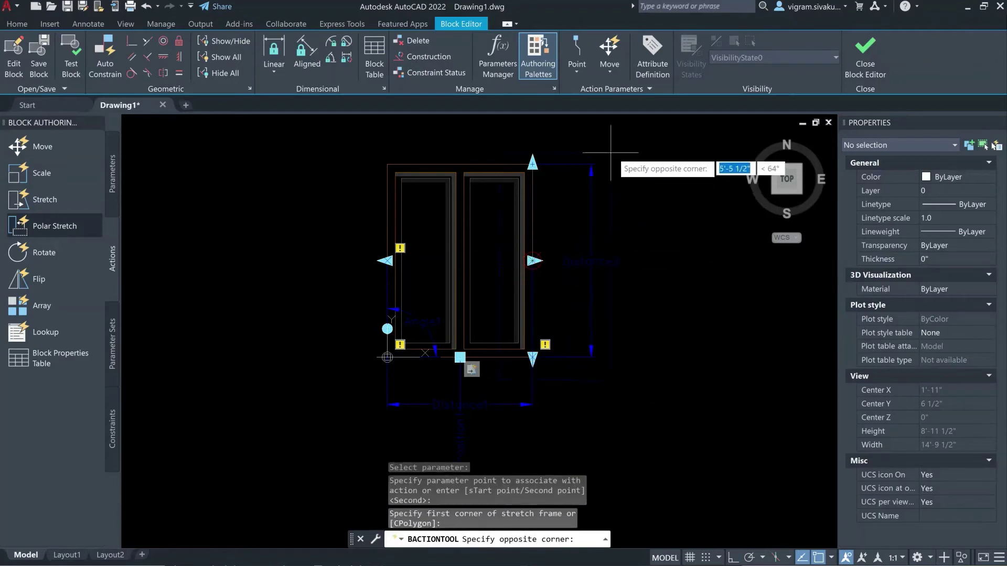
left_click(634, 141)
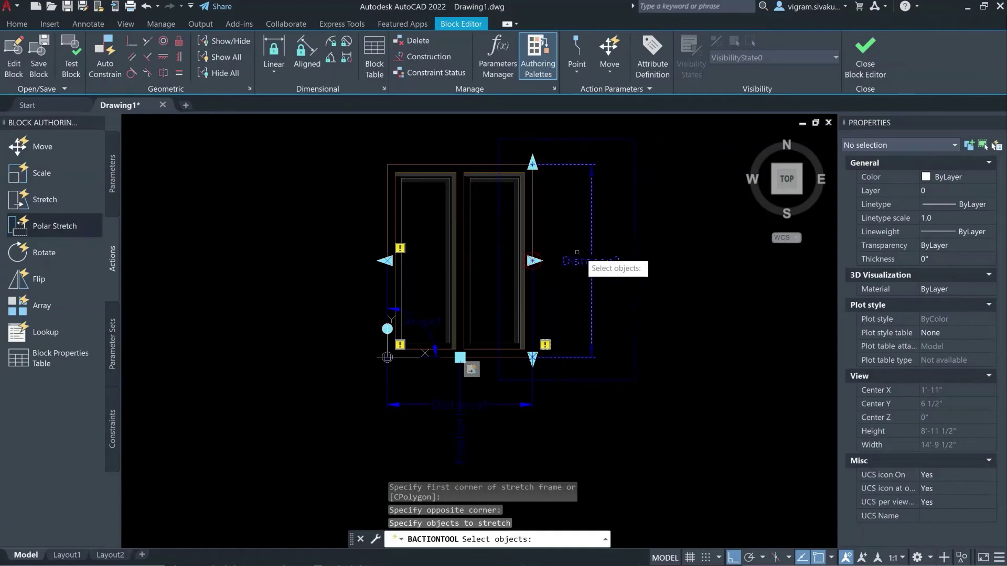
left_click(623, 148)
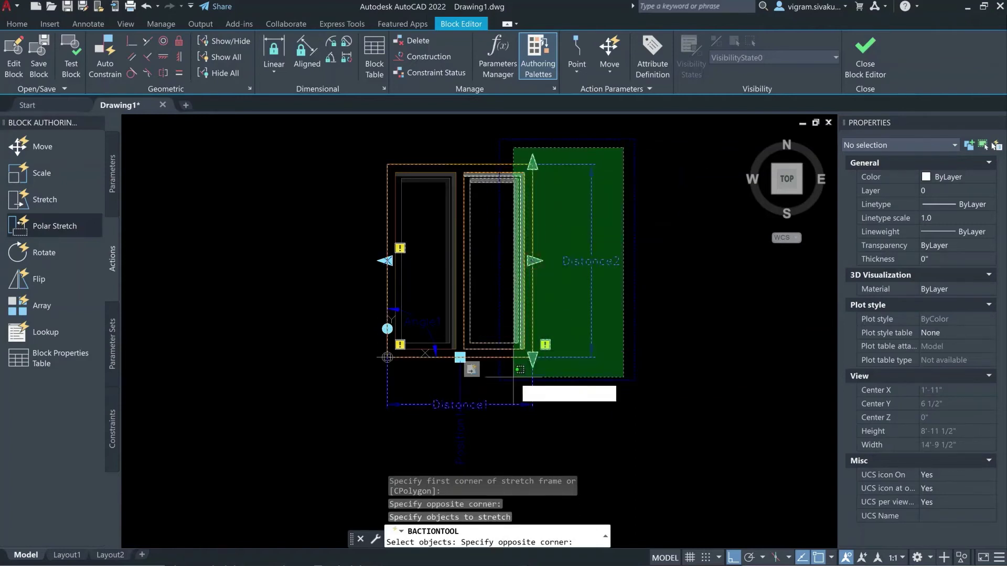
left_click(509, 368)
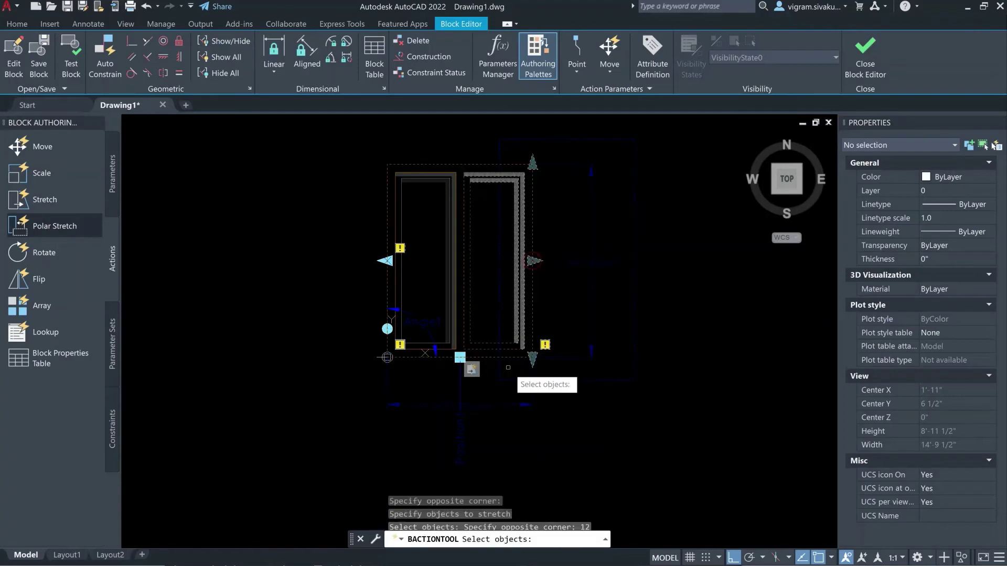
key("Return")
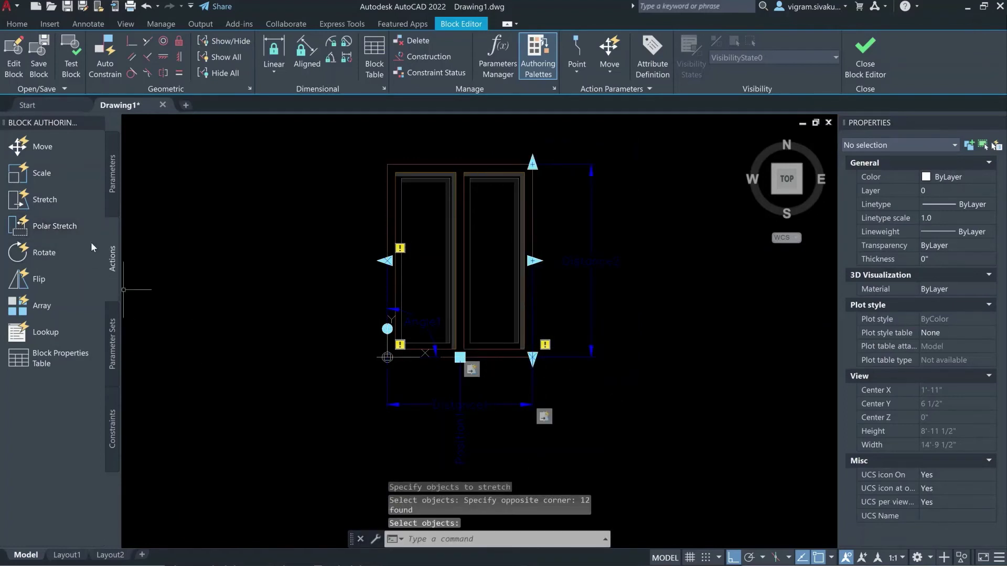
Assign a Stretch action to the horizontal Linear parameter's left point, framing the window's left side and including the outer frame and left pane with its hatches.
key("Return")
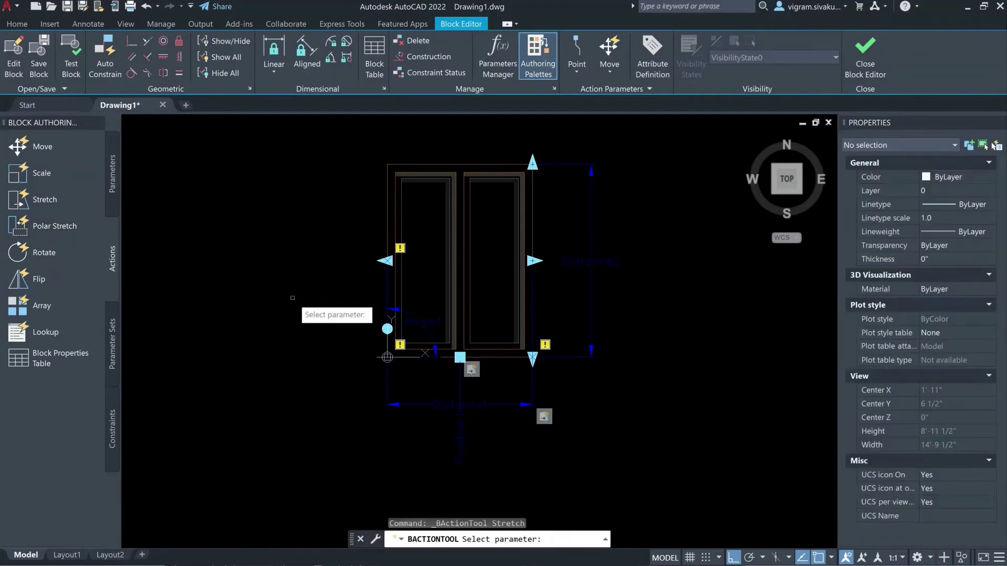
left_click(460, 404)
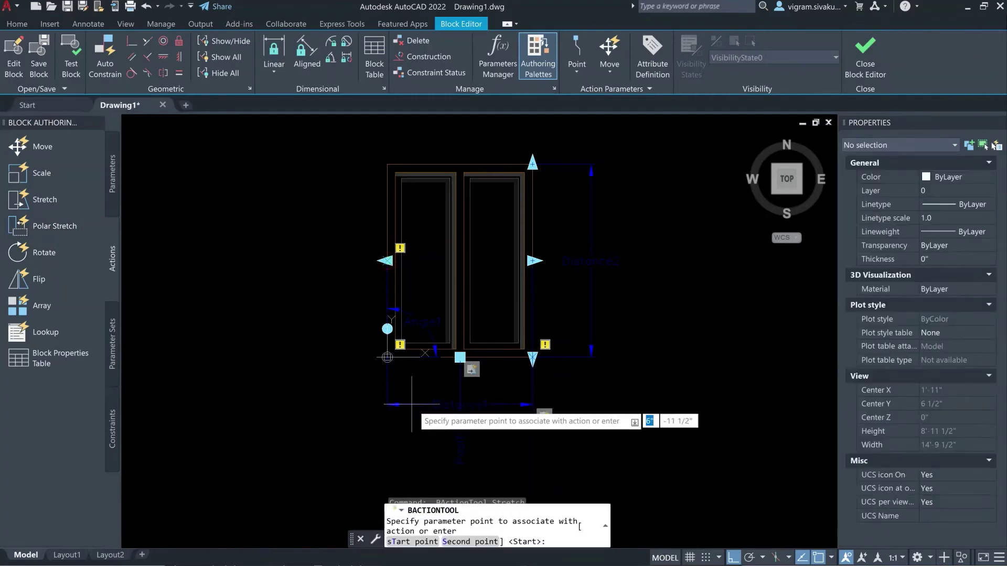
left_click(387, 261)
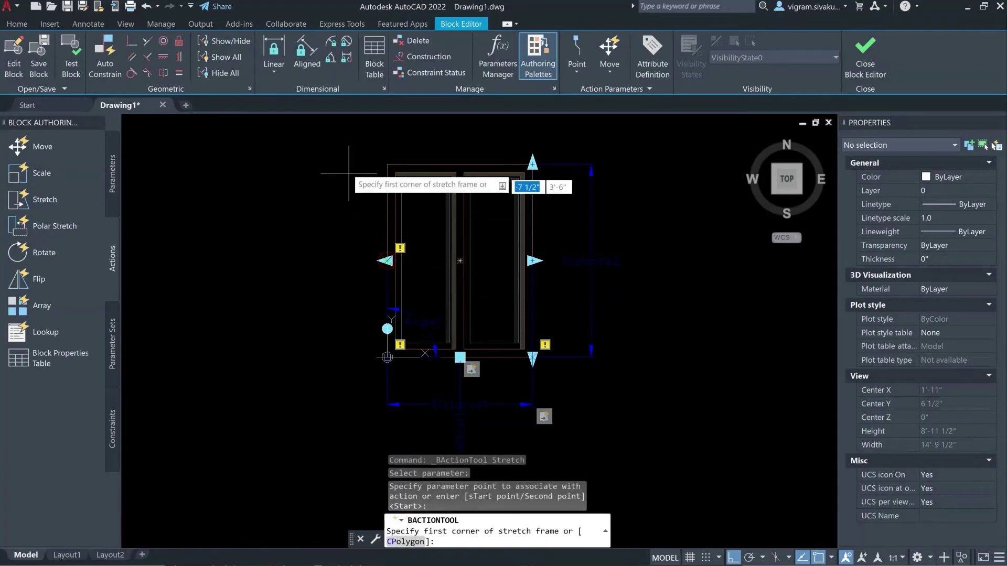
left_click(333, 150)
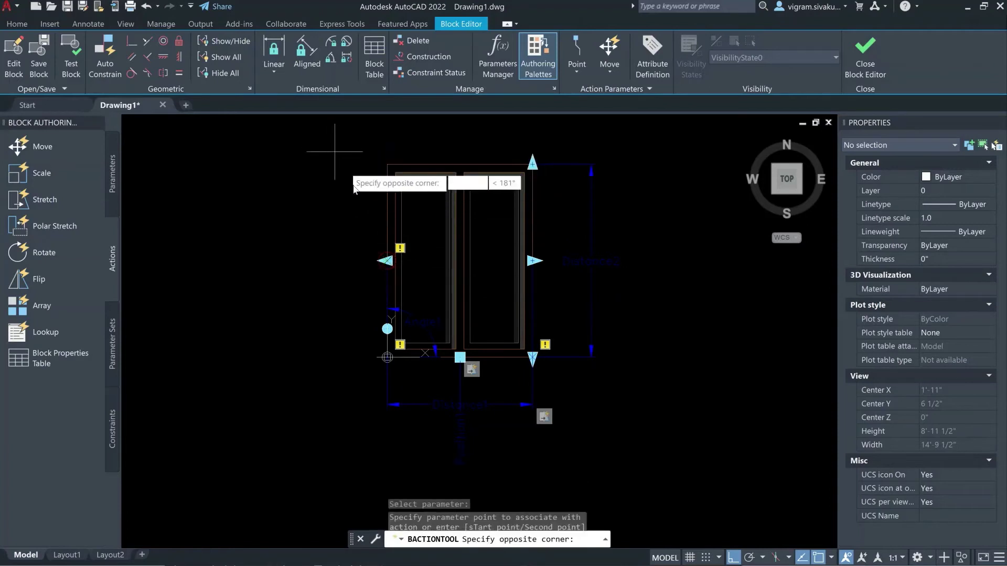
left_click(442, 445)
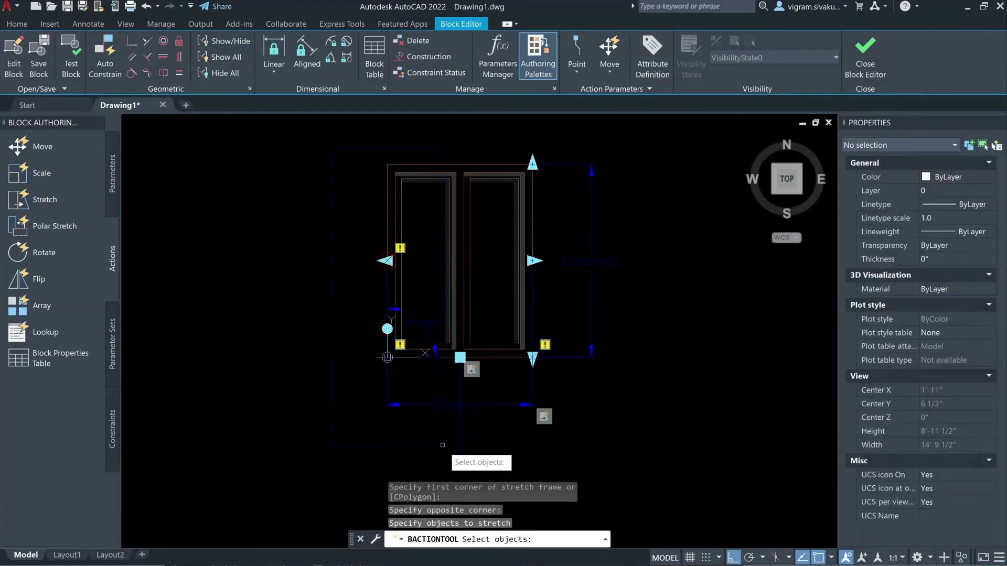
left_click(425, 407)
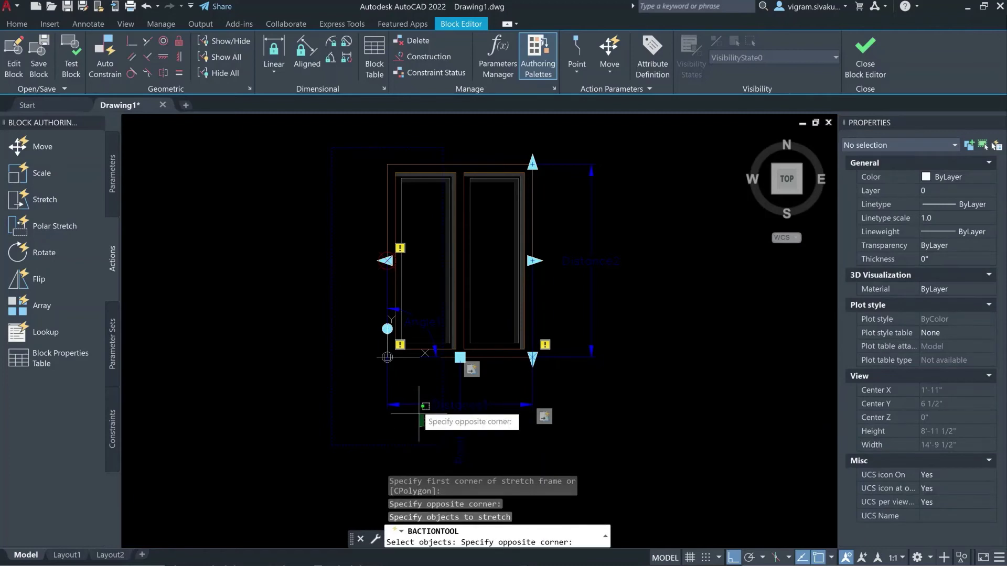
left_click(353, 154)
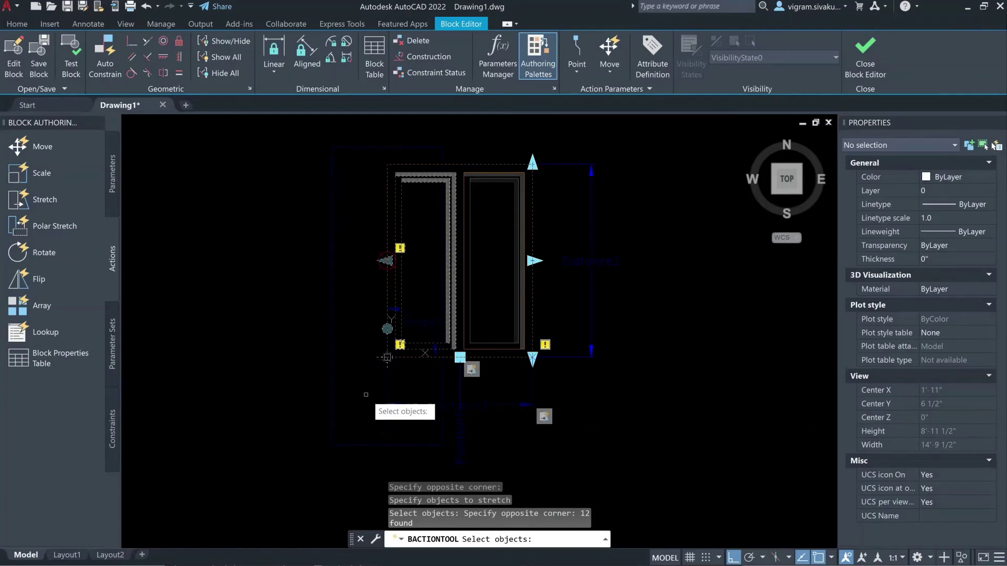
key("Return")
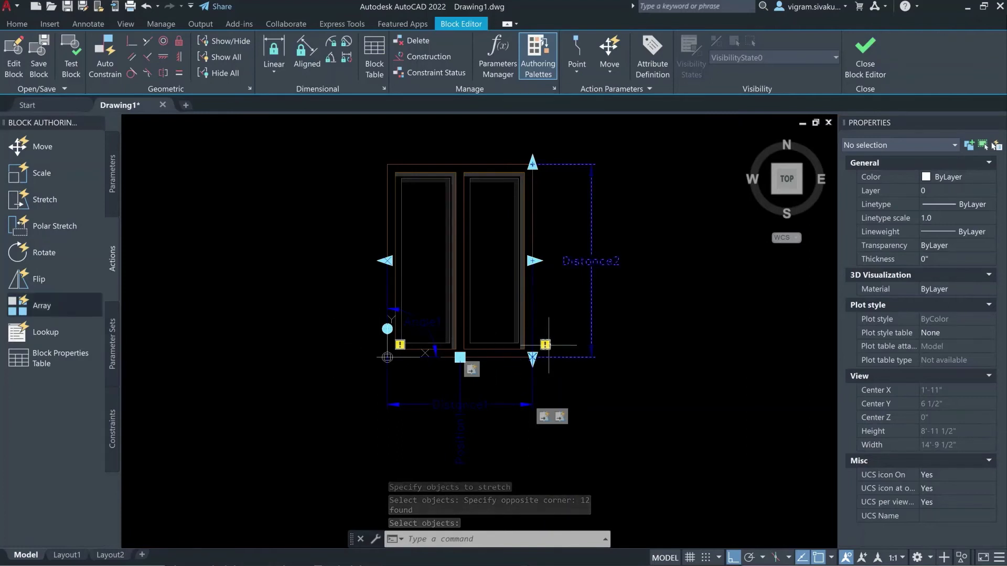
left_click(592, 309)
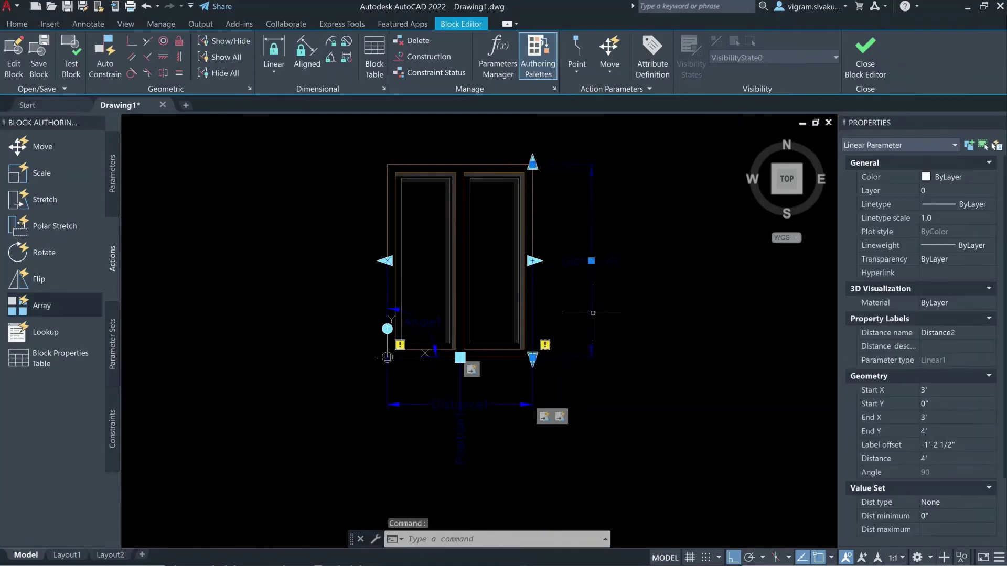
key("Escape")
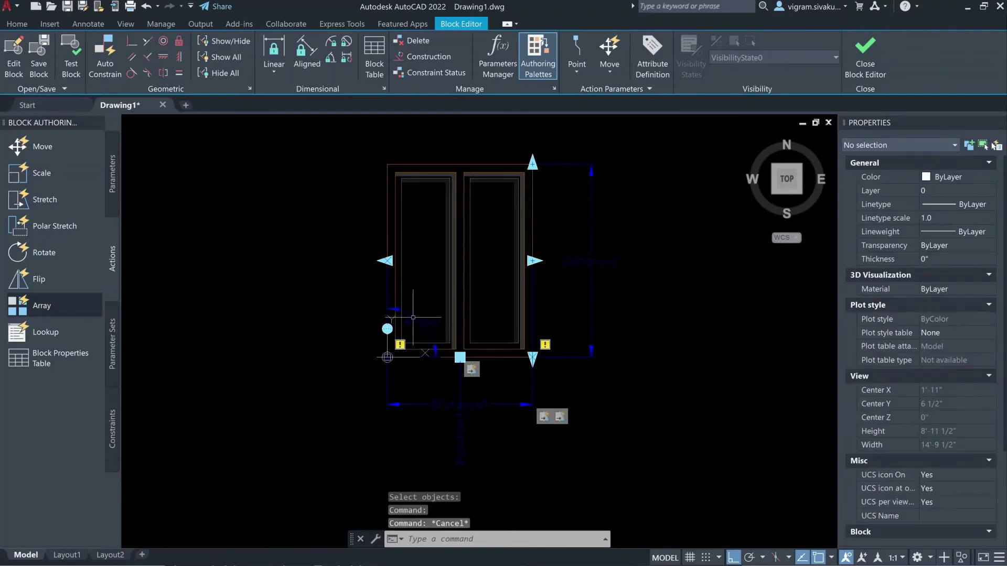
left_click(413, 317)
key("Escape")
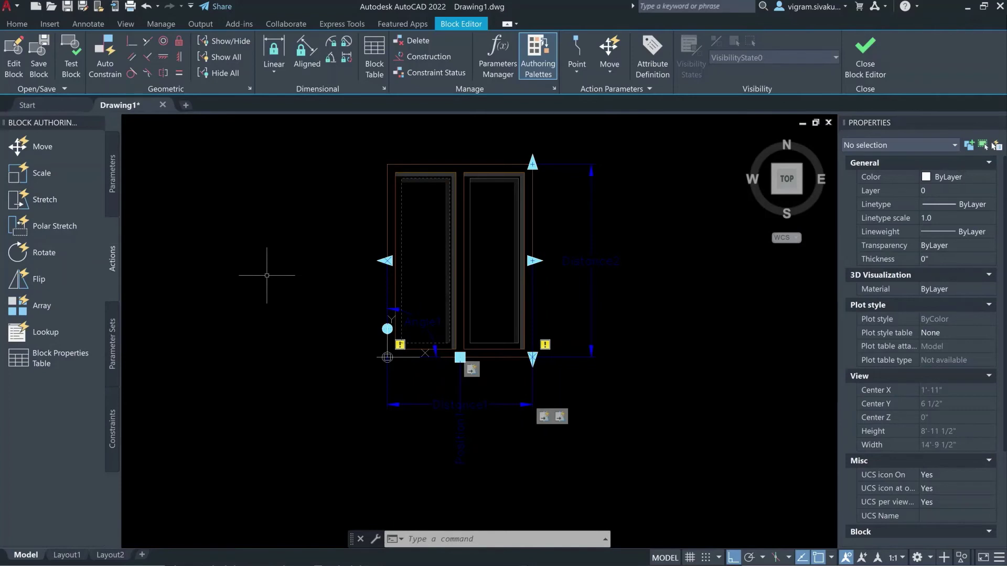
Assign a Stretch action to the vertical Linear parameter's top point, framing the window's upper part and including the outer frame, both panes and their hatches.
left_click(592, 212)
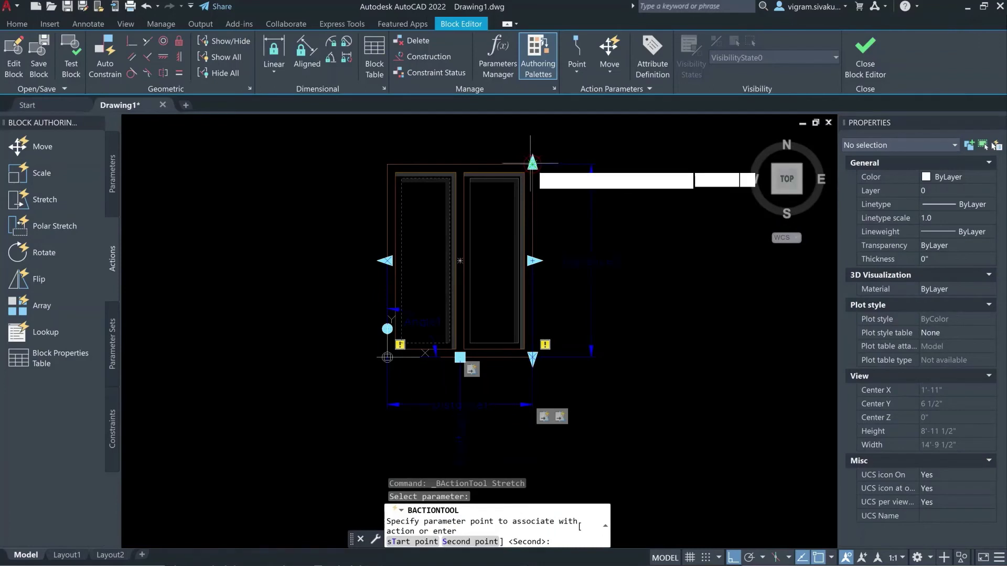
left_click(532, 163)
left_click(348, 138)
left_click(619, 208)
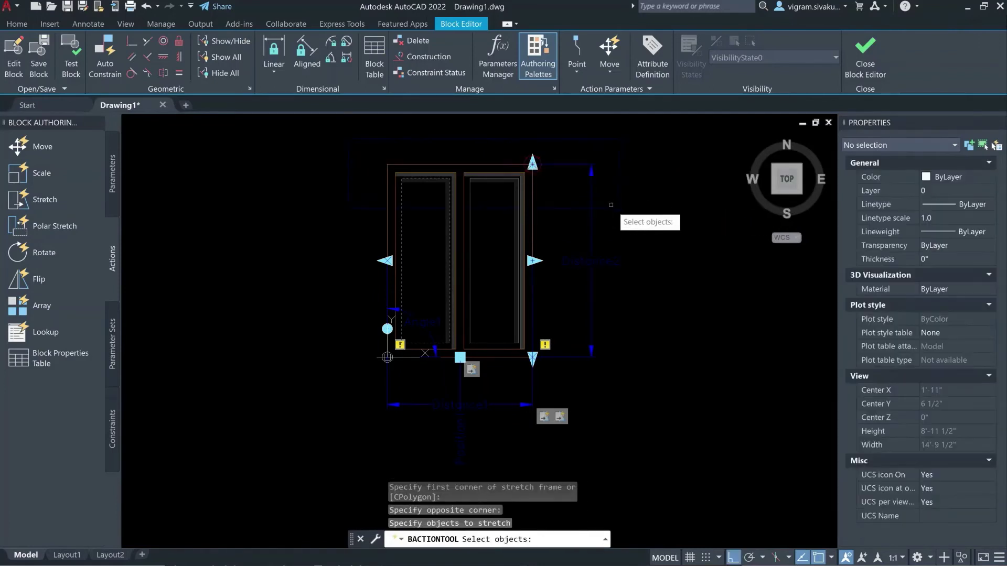
left_click(604, 201)
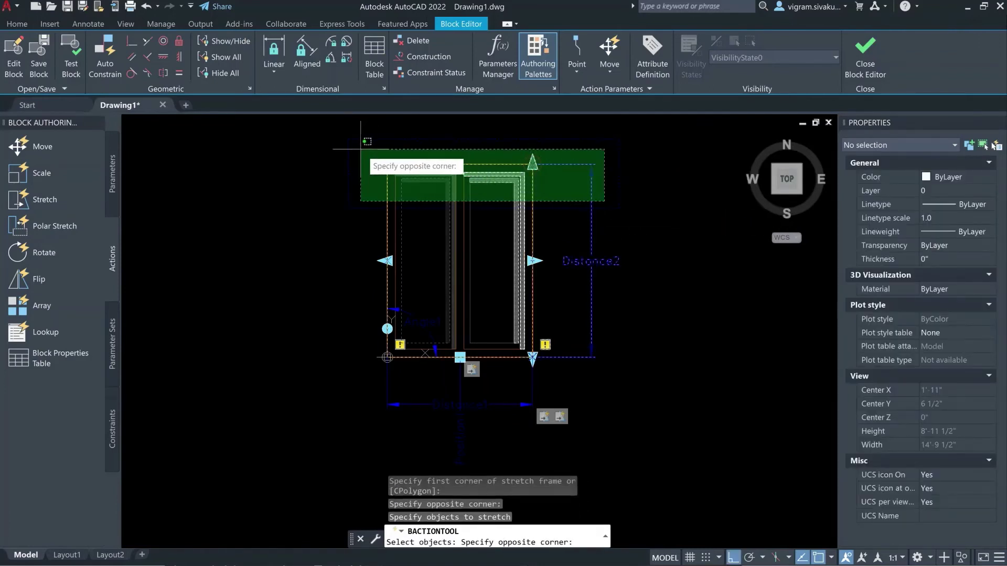
left_click(361, 149)
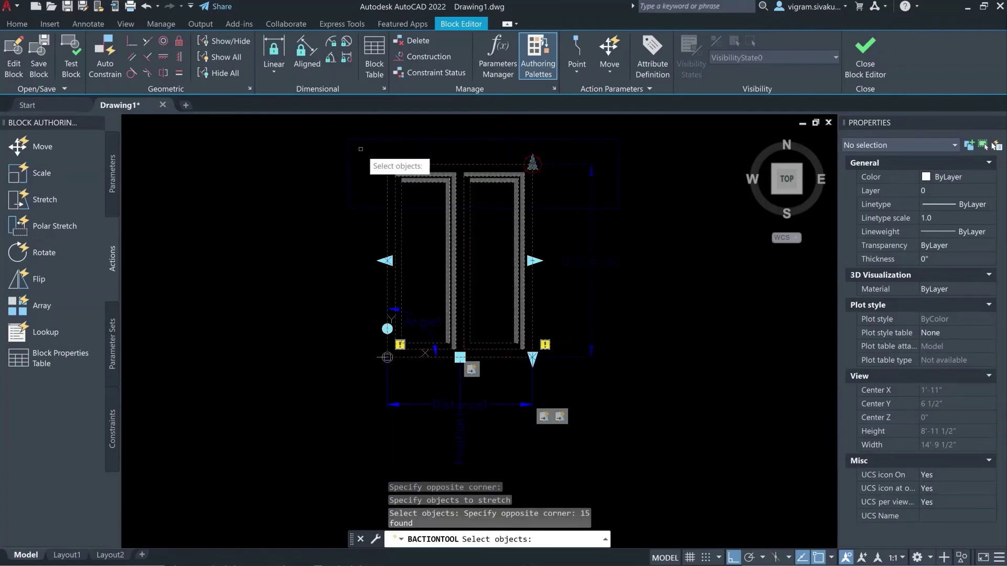
key("Return")
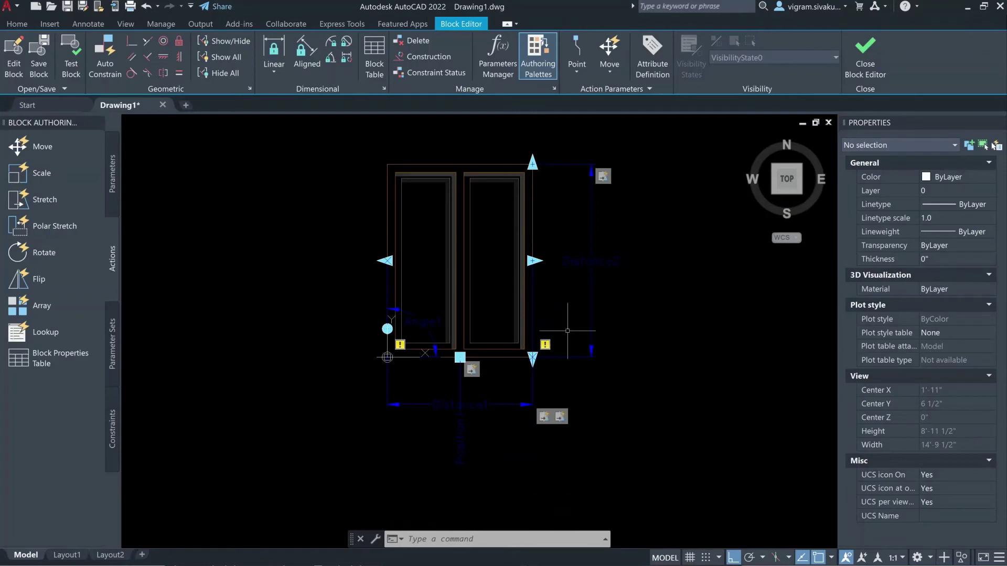
Set the vertical Linear parameter's number of grips to 1 and clear the selection.
left_click(603, 309)
left_click(549, 287)
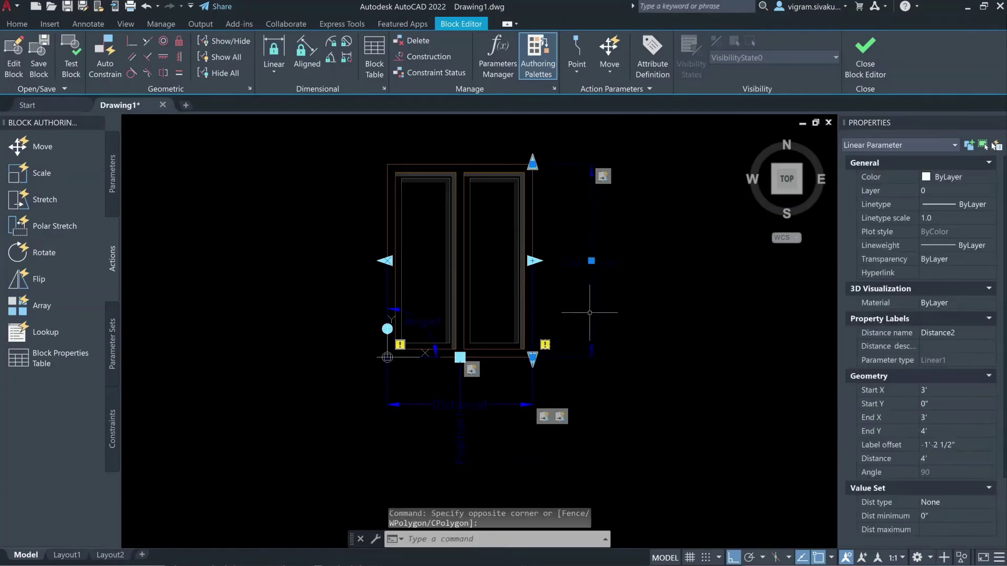
scroll(918, 525, "down", 2)
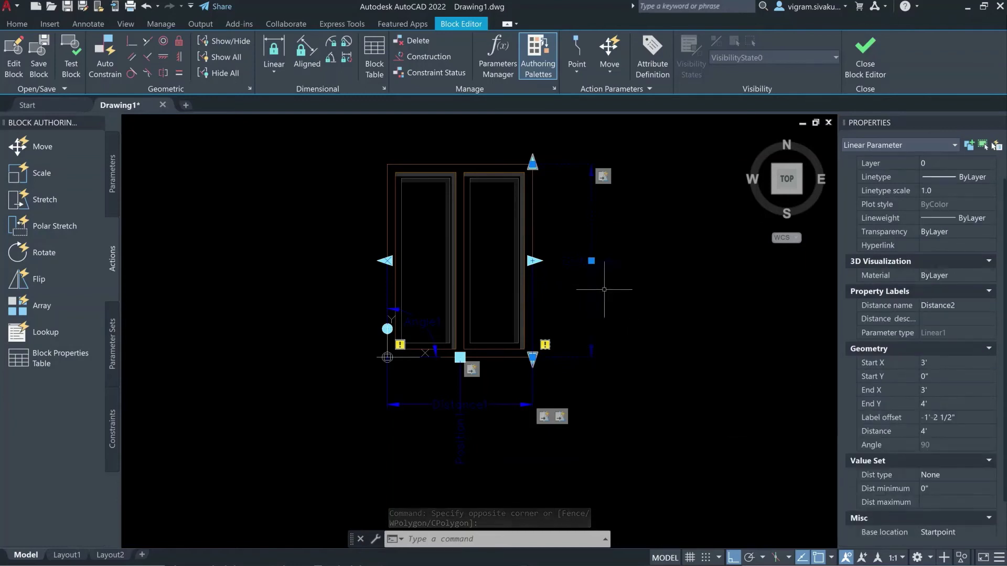
left_click(580, 257)
scroll(976, 478, "down", 4)
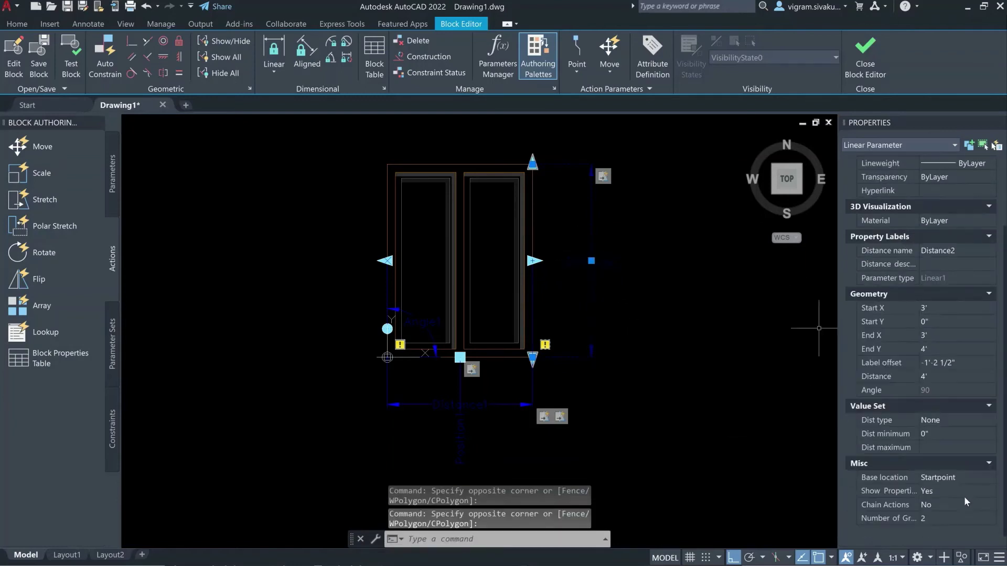
left_click(949, 518)
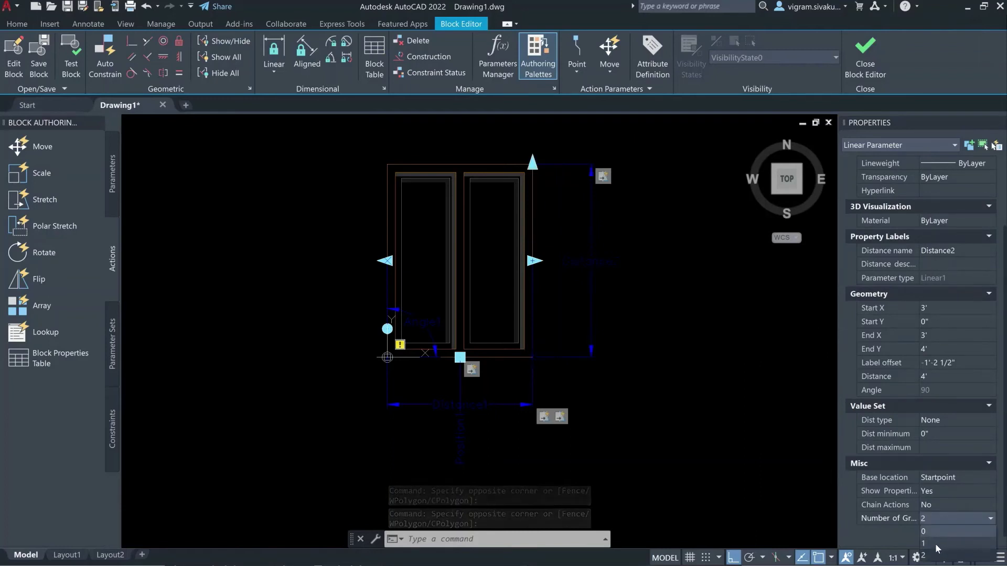
left_click(936, 544)
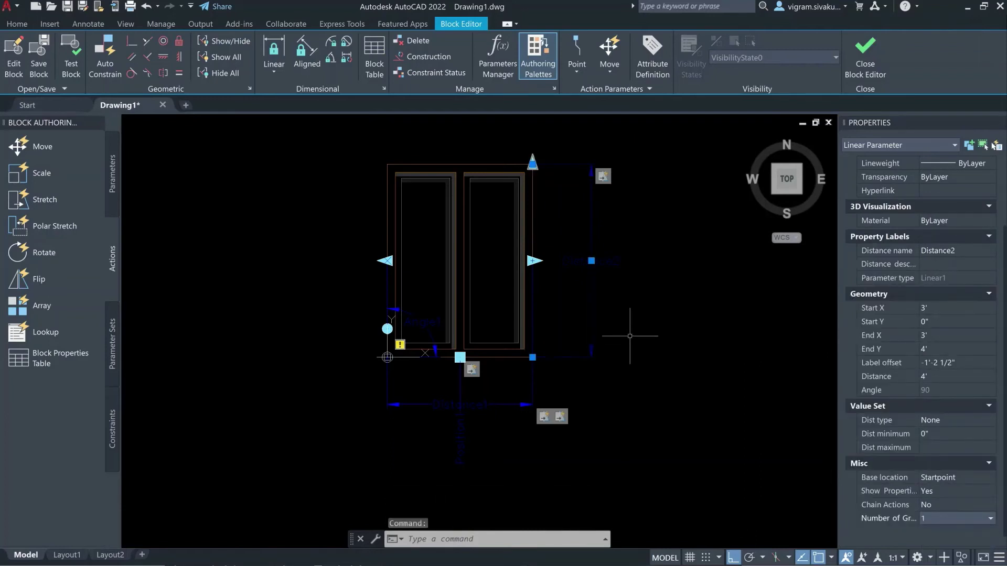
key("Escape")
key("Escape")
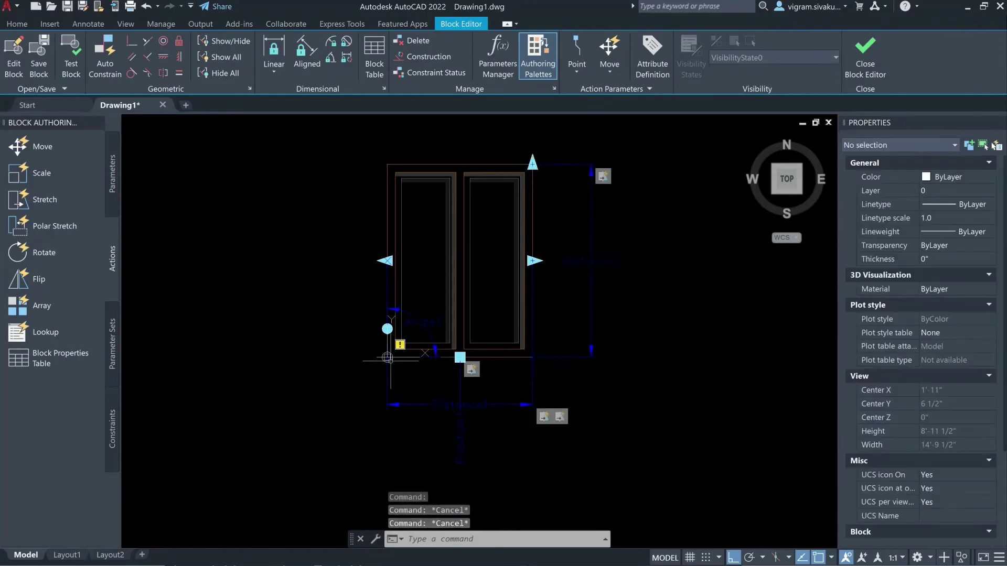
Assign a Rotate action to the Rotation parameter, including the whole window with its frame, panes, hatches and parameters.
left_click(65, 250)
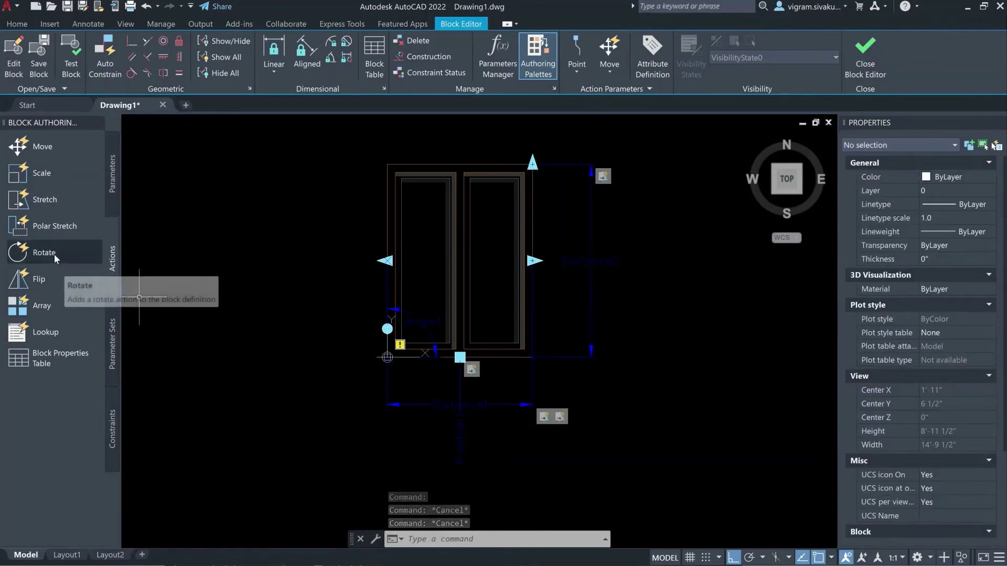
left_click(409, 314)
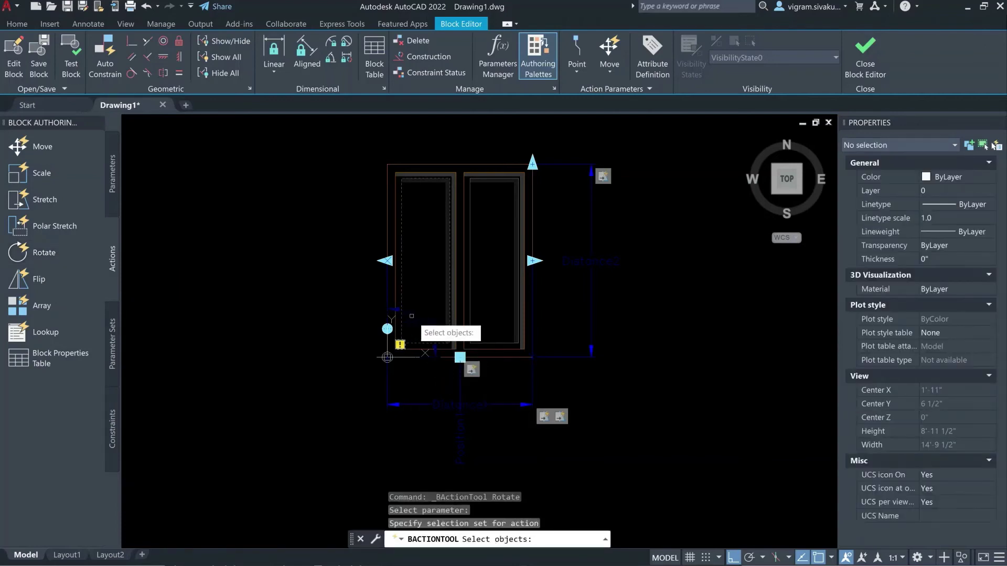
left_click(276, 485)
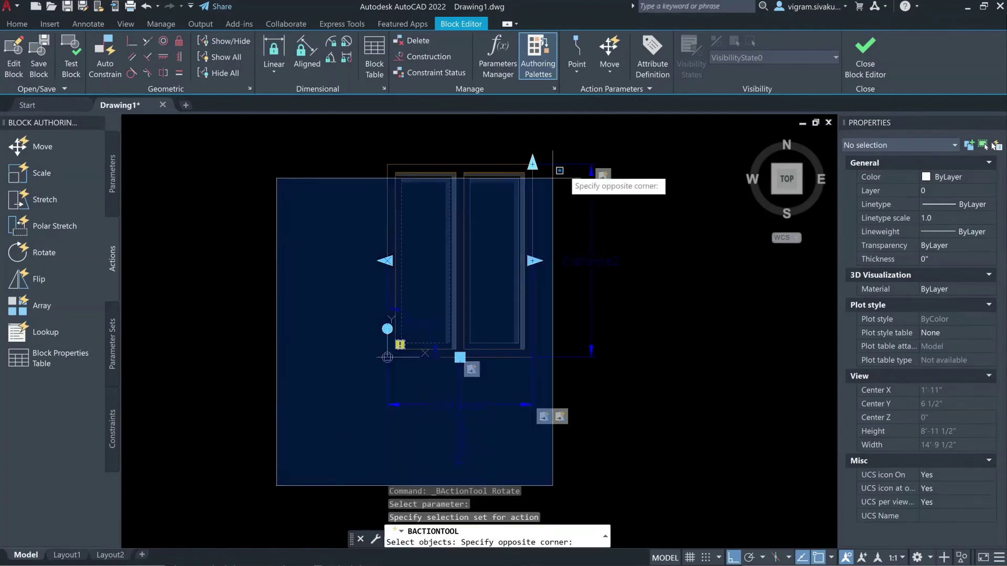
left_click(649, 139)
left_click(650, 139)
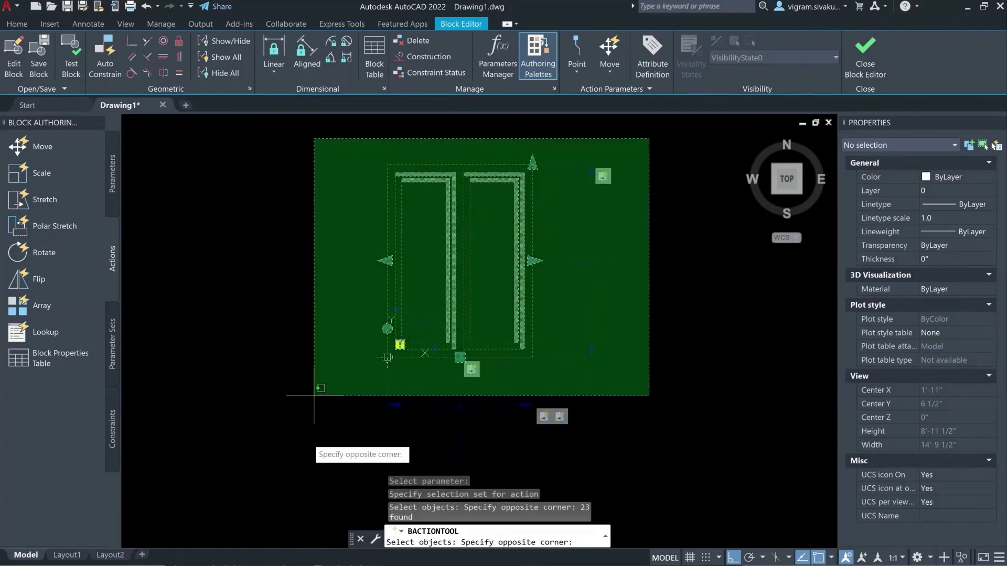
left_click(299, 477)
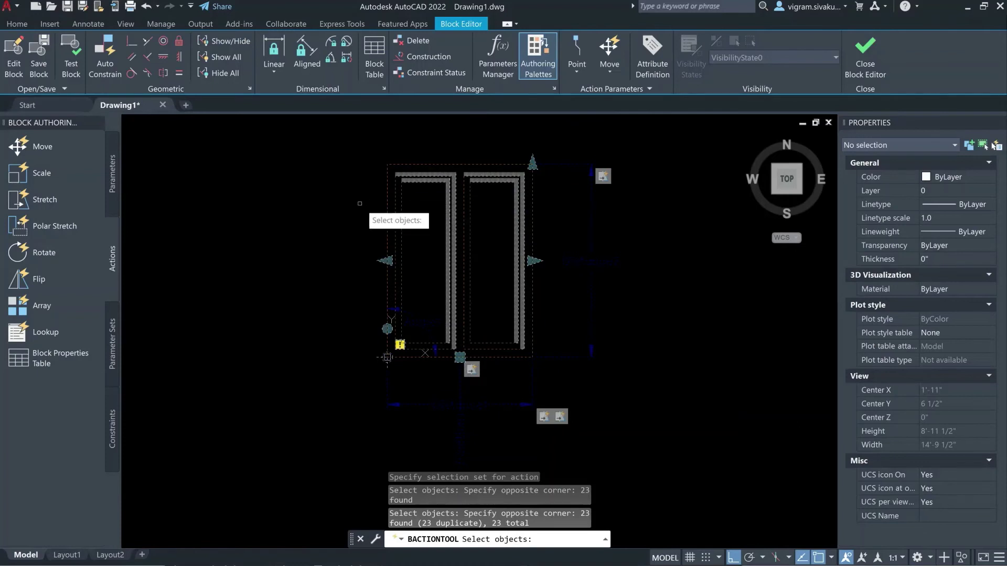
left_click(648, 138)
left_click(257, 451)
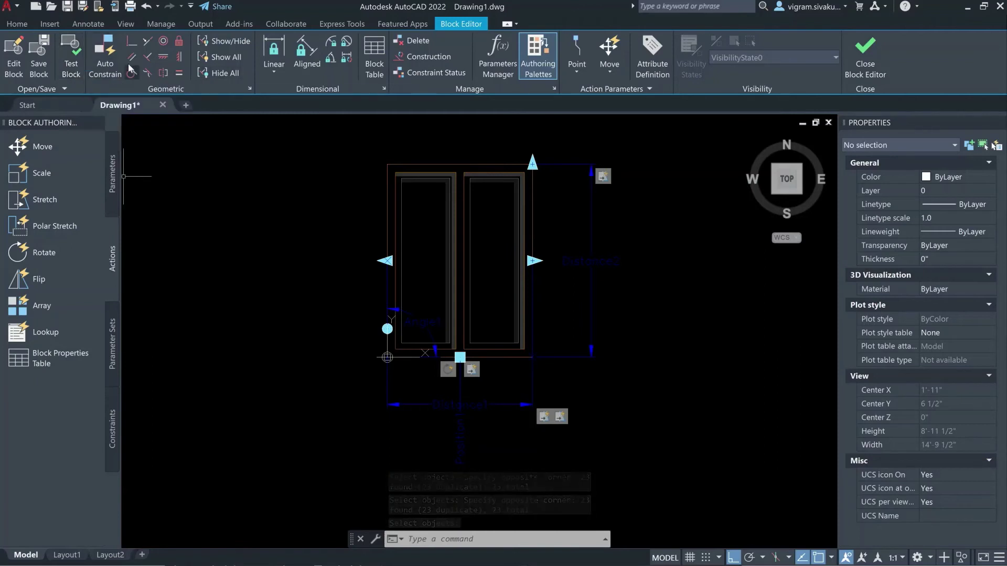
Open the block in a test window and stretch the window wider at both sides and change its height with the linear grips.
left_click(70, 63)
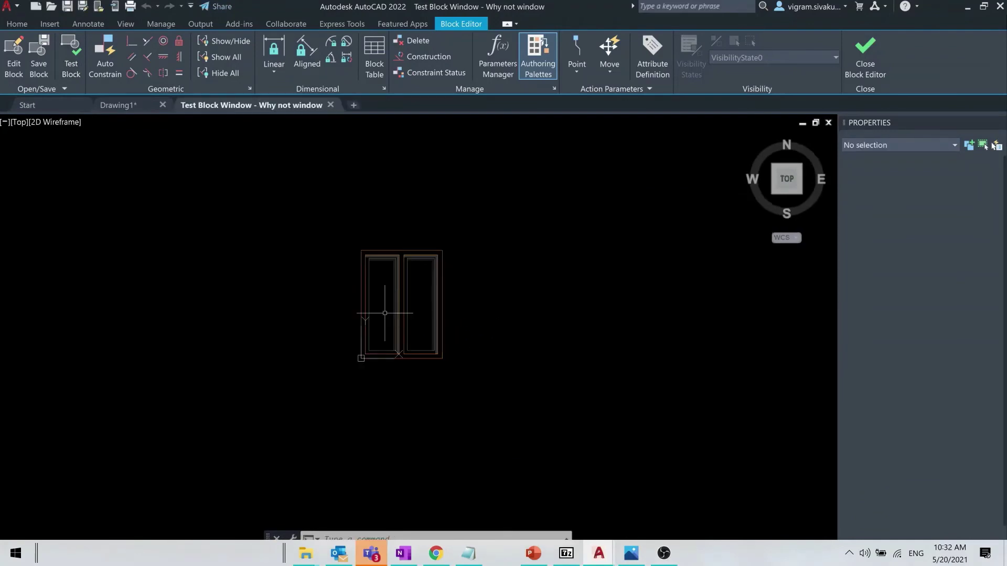
left_click(483, 312)
scroll(396, 290, "down", 2)
left_click(396, 290)
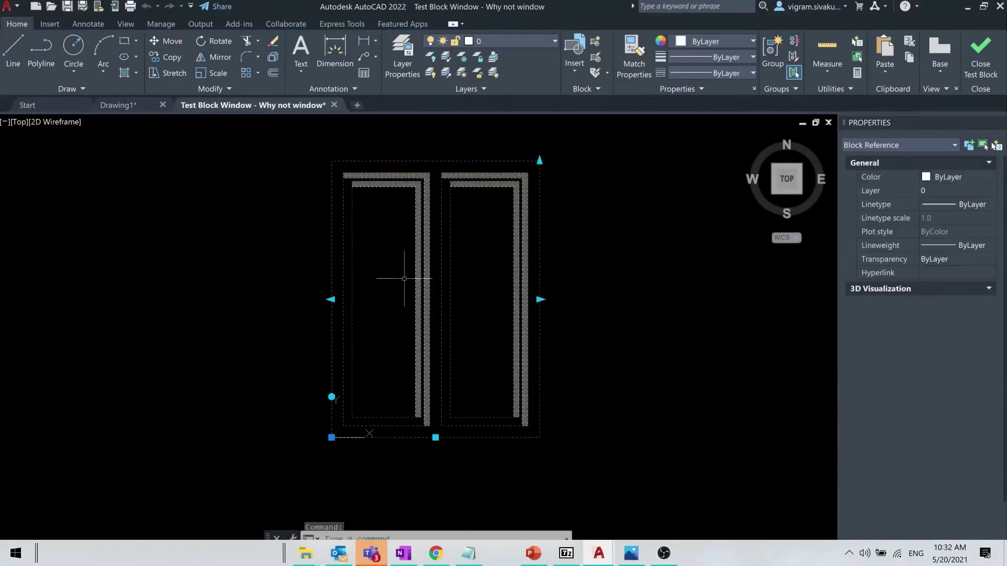
left_click(482, 296)
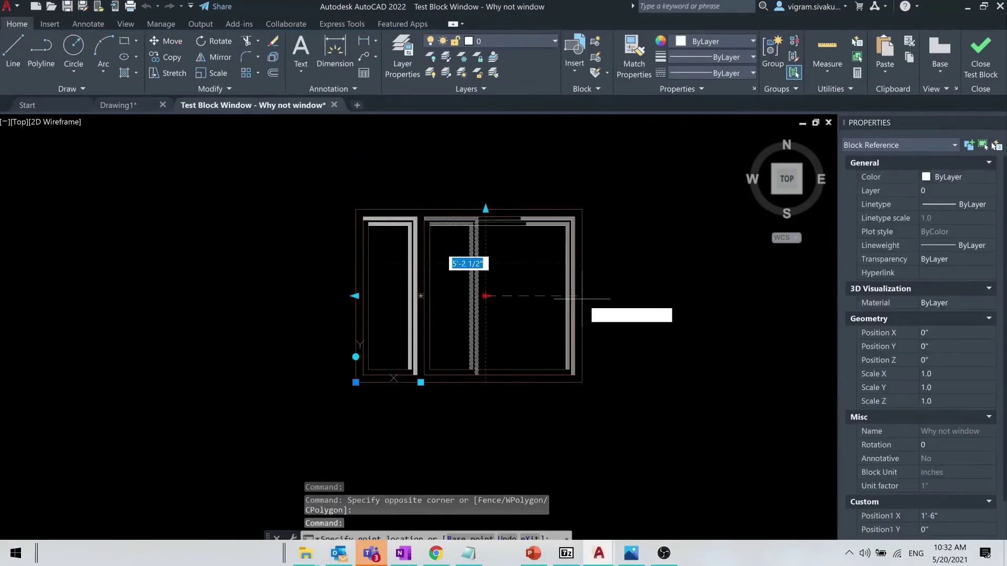
left_click(245, 293)
left_click(244, 296)
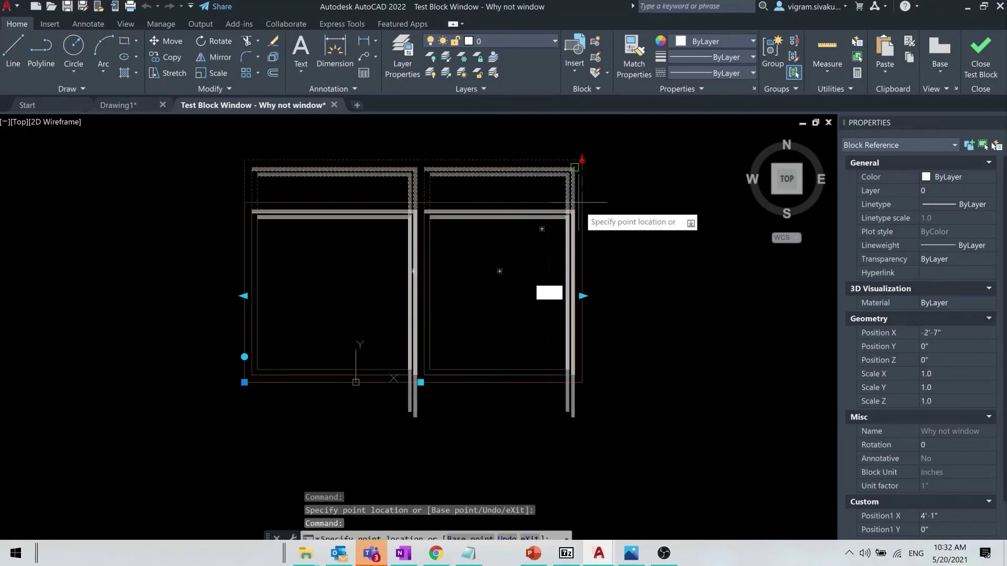
key("Escape")
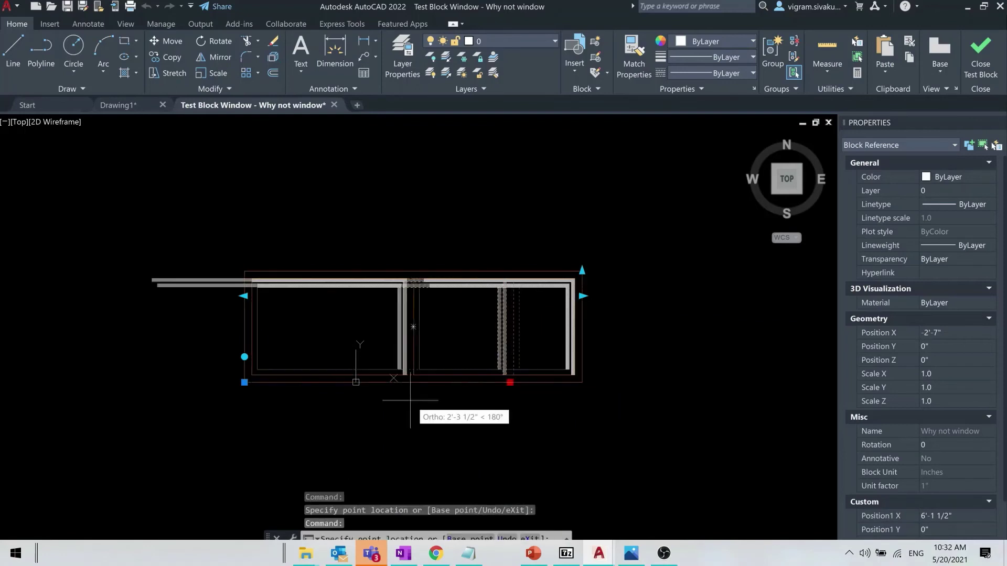
Test the Point parameter by shifting the middle mullion sideways between the two panes with its grip, and clear the selection.
left_click(407, 388)
left_click(410, 382)
left_click(339, 414)
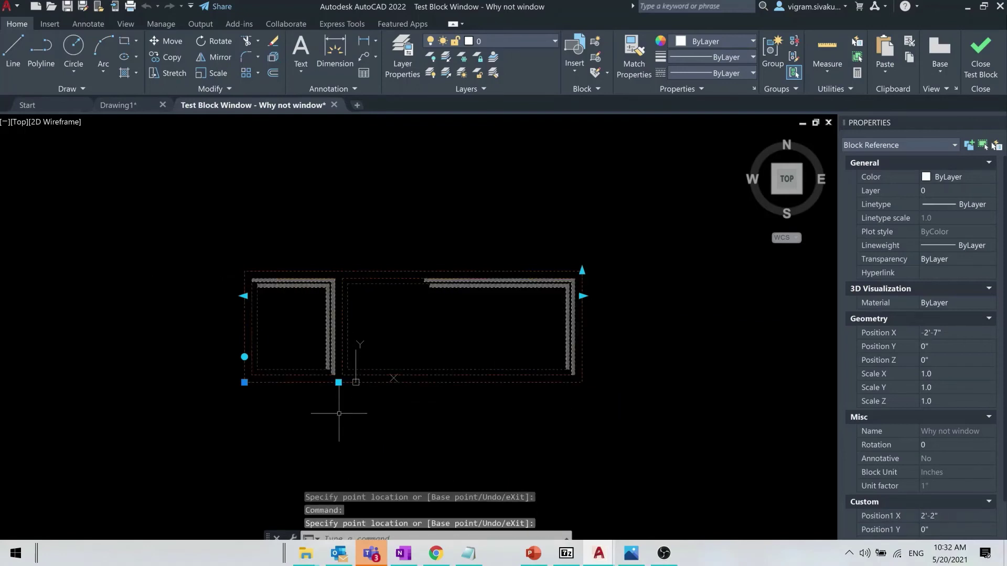
left_click(338, 383)
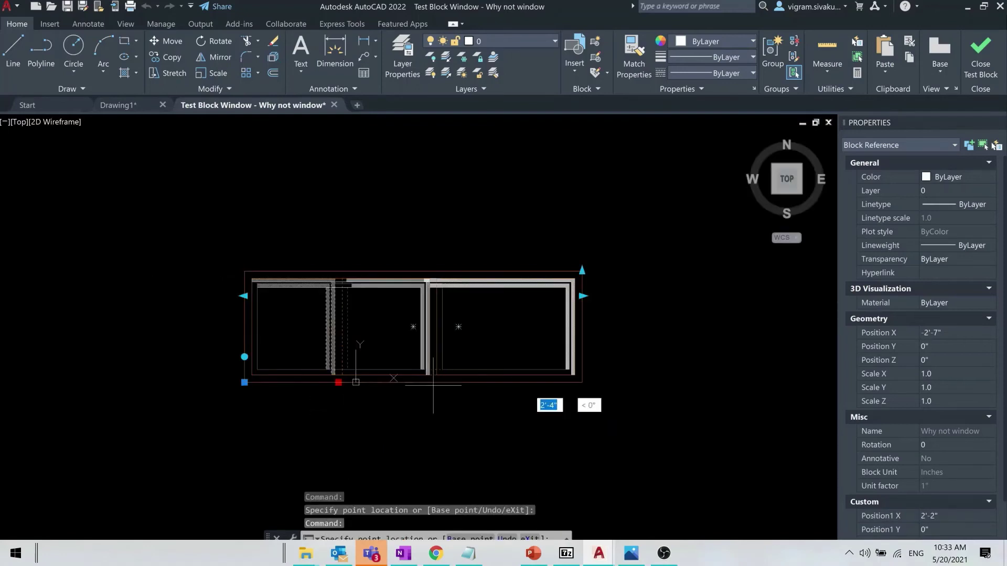
left_click(428, 399)
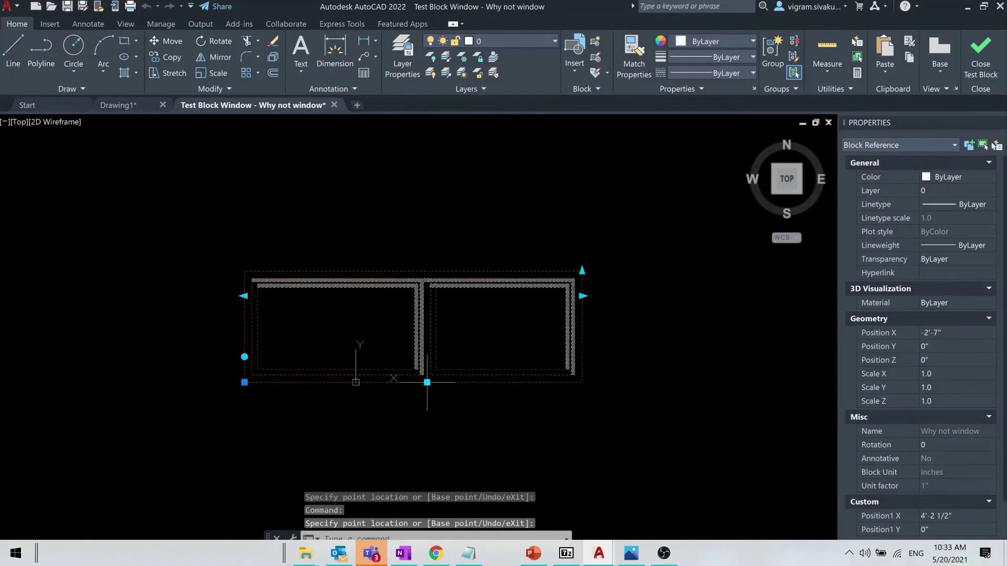
key("Escape")
key("Escape")
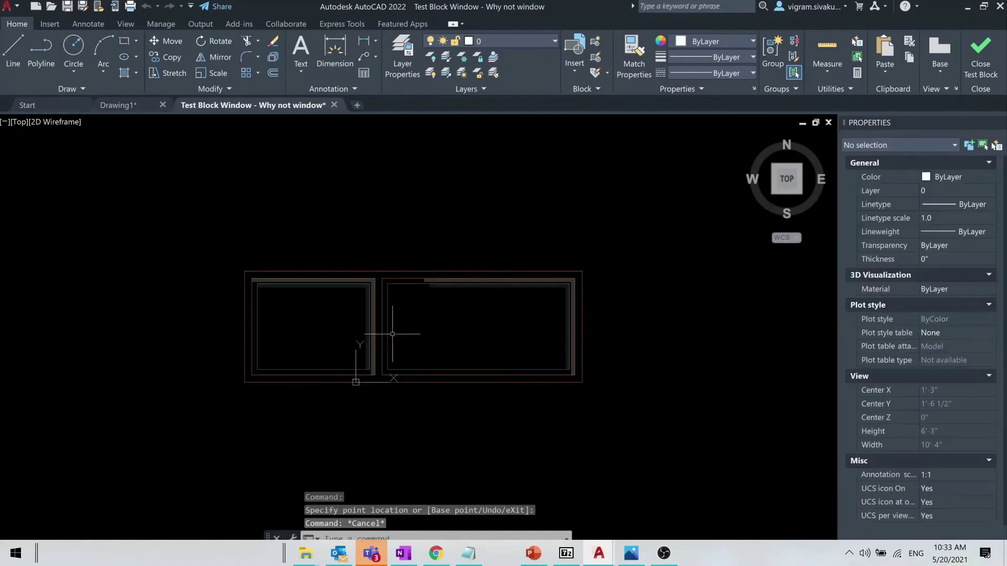
Examine the right pane's upper hatches near the mullion for how they follow the shifted pane edge.
scroll(398, 305, "up", 2)
scroll(399, 305, "up", 2)
left_click(464, 283)
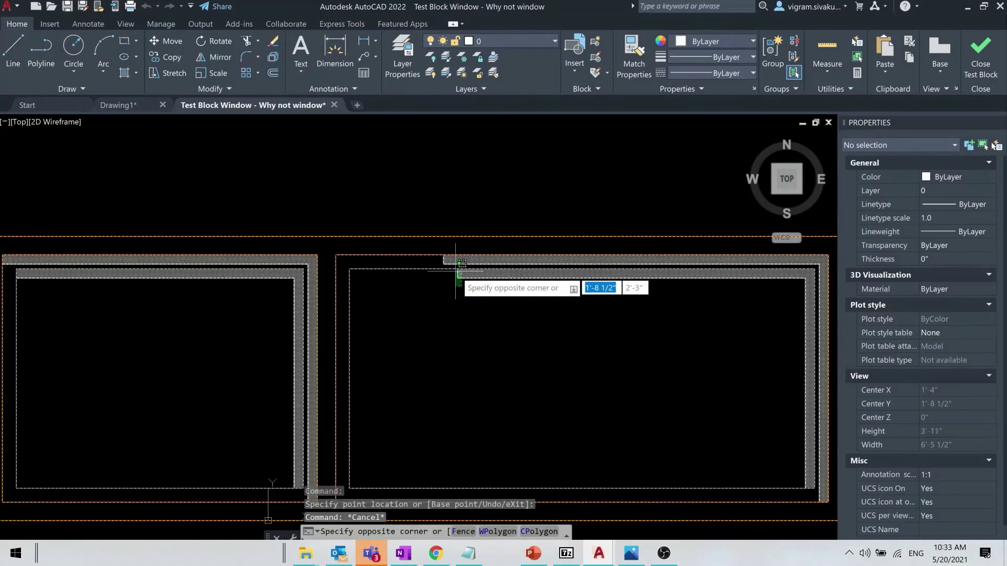
left_click(472, 250)
scroll(473, 250, "down", 3)
key("Escape")
scroll(460, 292, "up", 2)
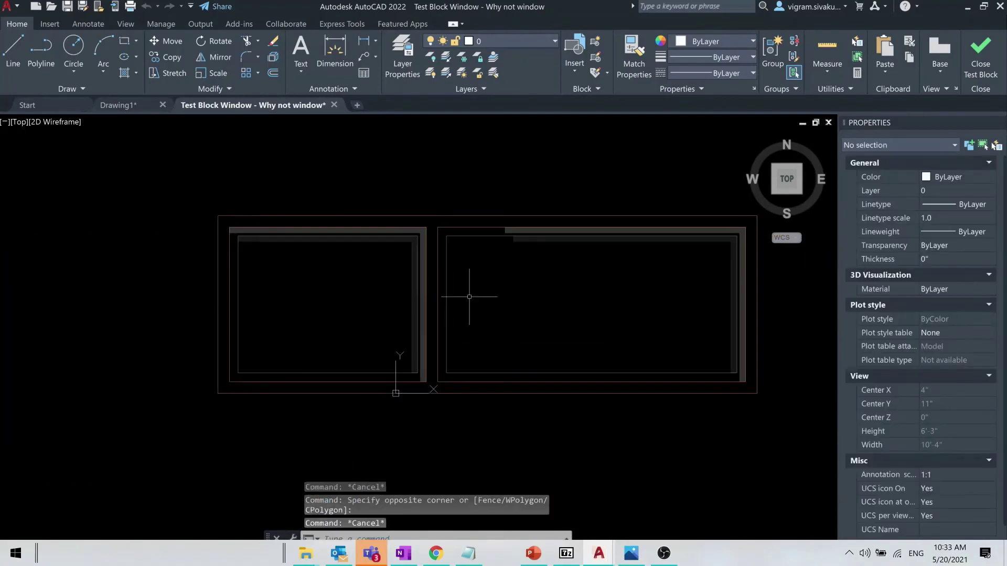
left_click(470, 292)
key("Escape")
Test the rotation grip by turning the window upright by 90 degrees and rotating it back with an angle of -90.
left_click(266, 377)
left_click(258, 315)
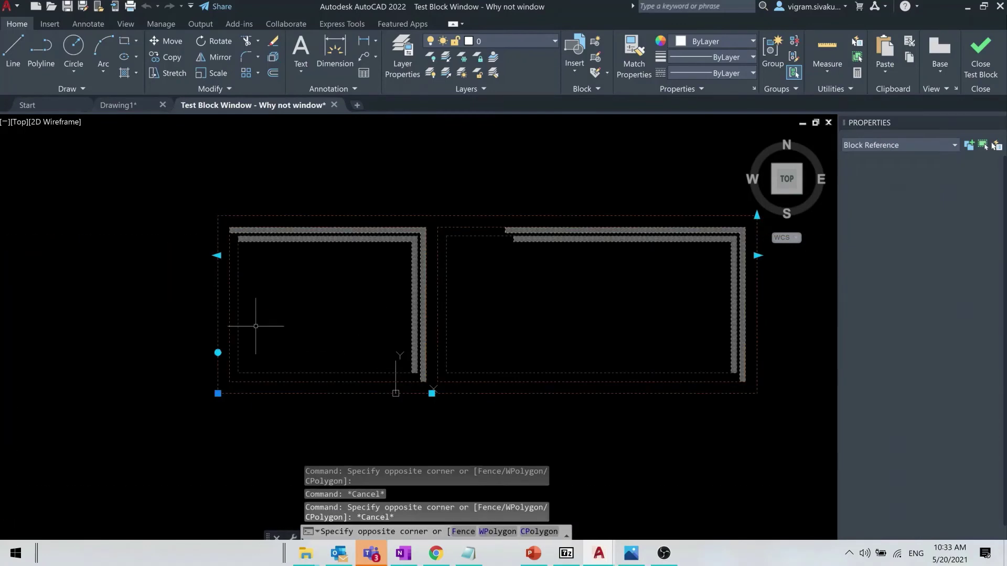
left_click(218, 353)
scroll(247, 351, "down", 3)
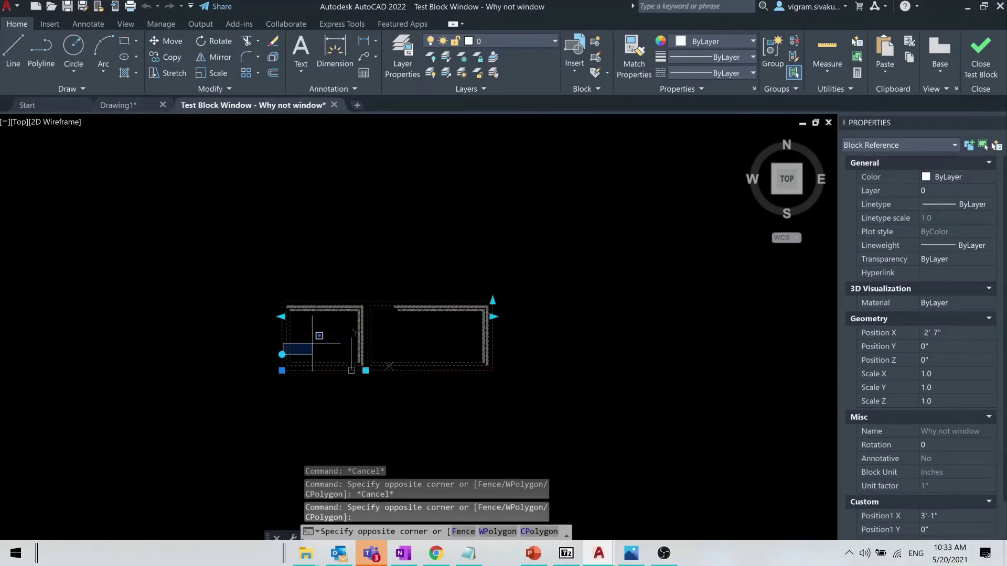
key("space")
key("space")
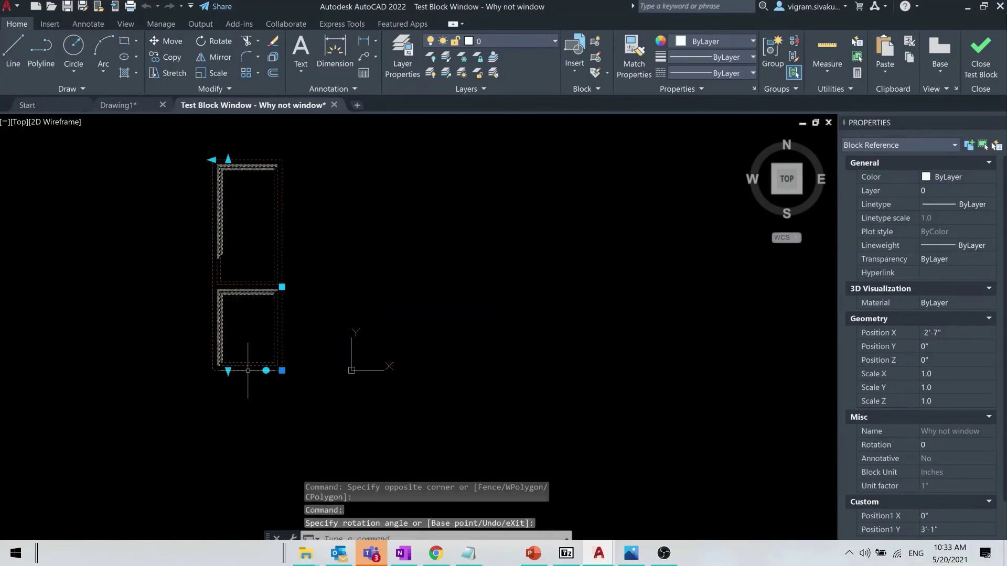
type("-90")
key("Return")
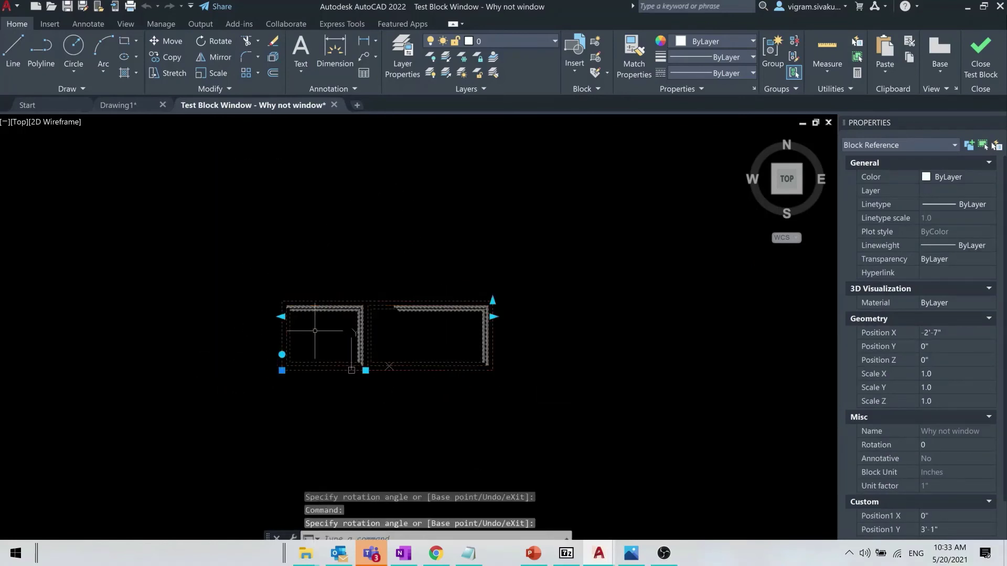
Test stretching the window's left side further outward, try moving the block by its base point, and inspect the right pane's hatches.
scroll(277, 380, "up", 4)
left_click(288, 218)
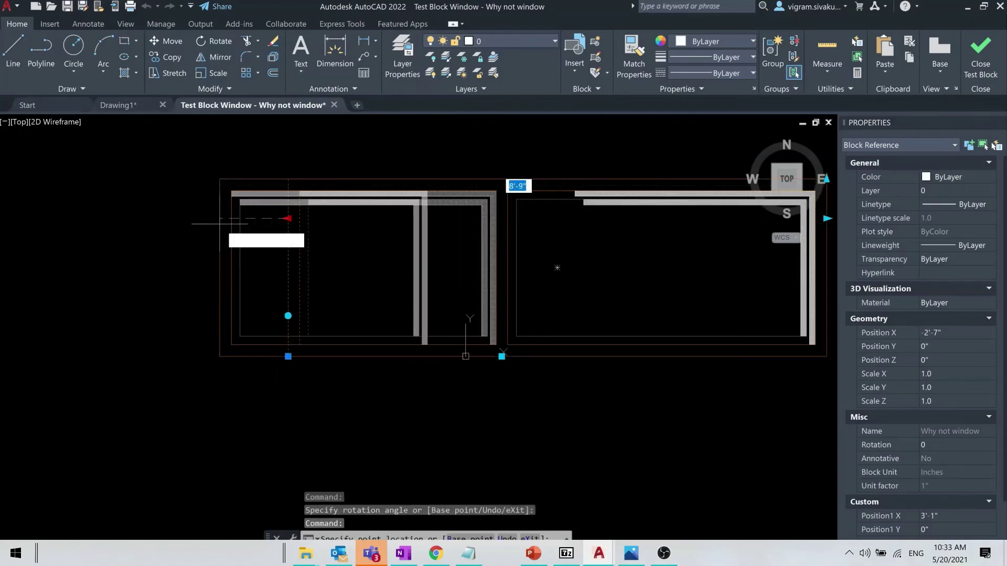
left_click(199, 315)
left_click(198, 357)
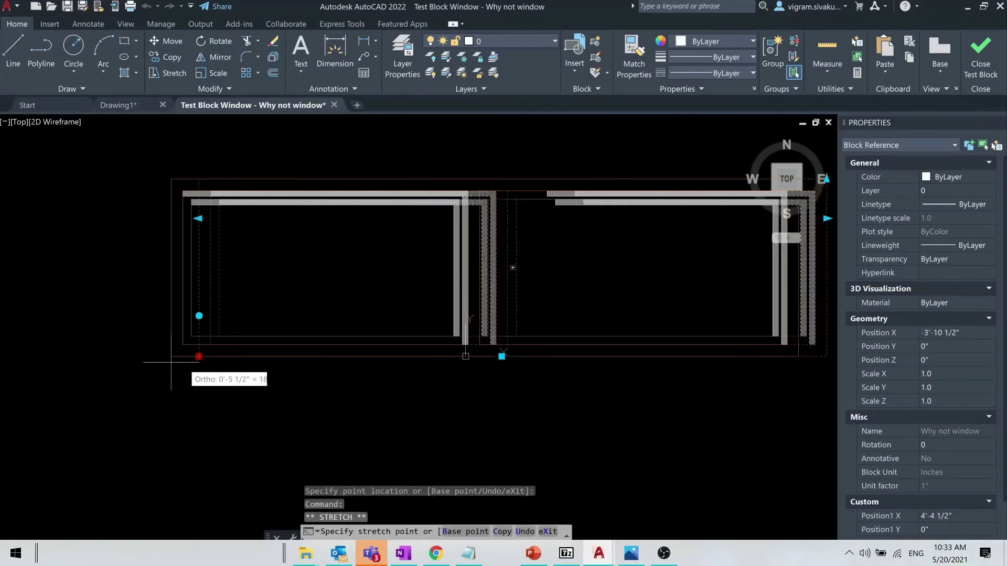
key("Escape")
scroll(286, 377, "down", 3)
scroll(315, 368, "up", 5)
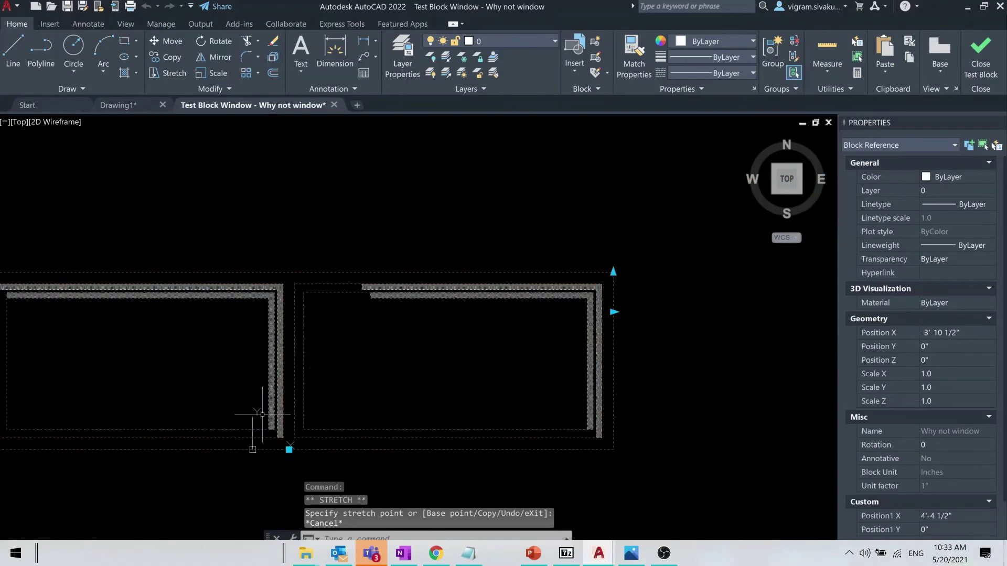
scroll(385, 331, "down", 2)
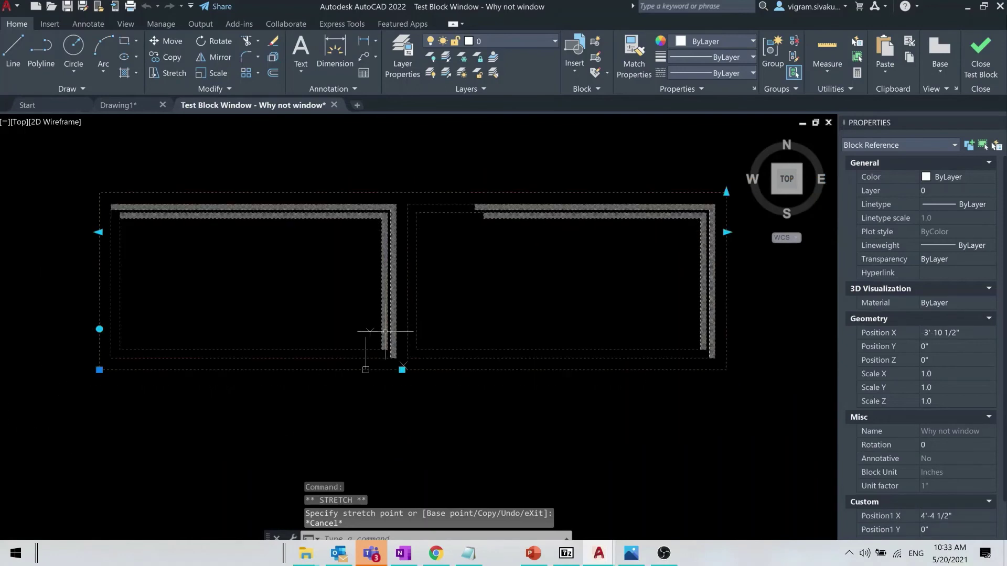
Clear the selection and close the test block window to return to editing the block definition.
left_click(336, 412)
left_click(533, 175)
key("Escape")
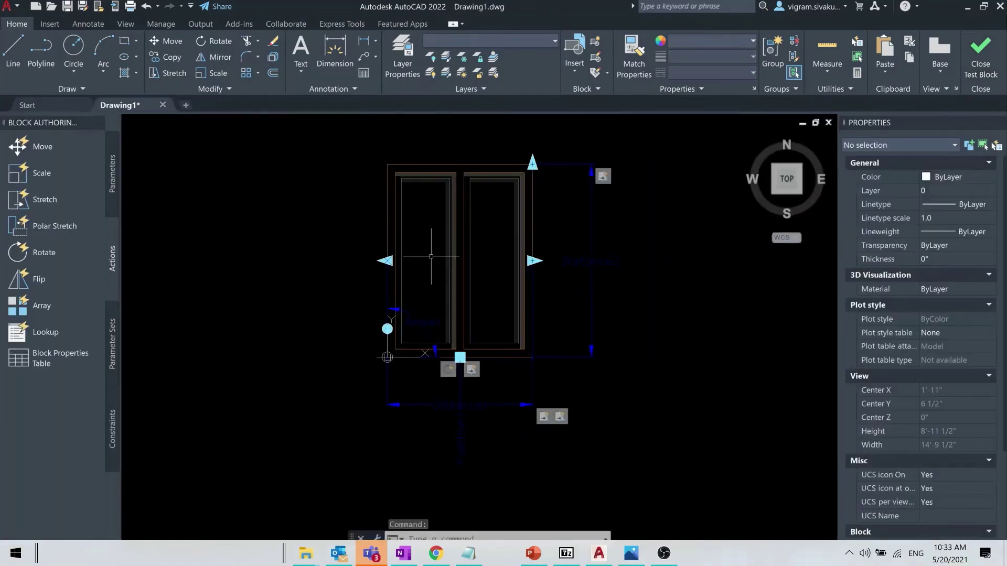
key("Escape")
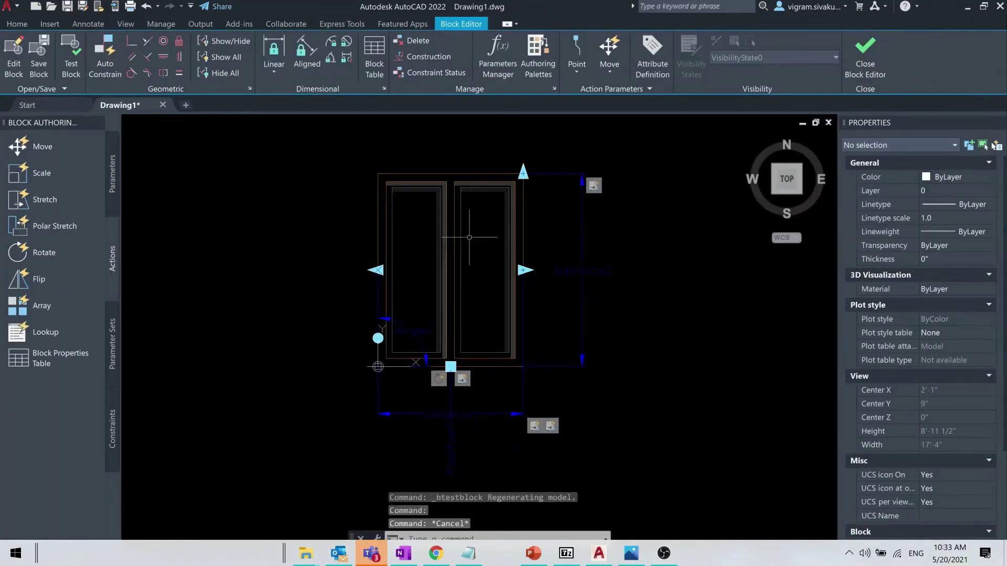
Modify the selection set of the Point parameter's Stretch action, redrawing the stretch frame around the mullion and the adjoining pane sides.
right_click(461, 382)
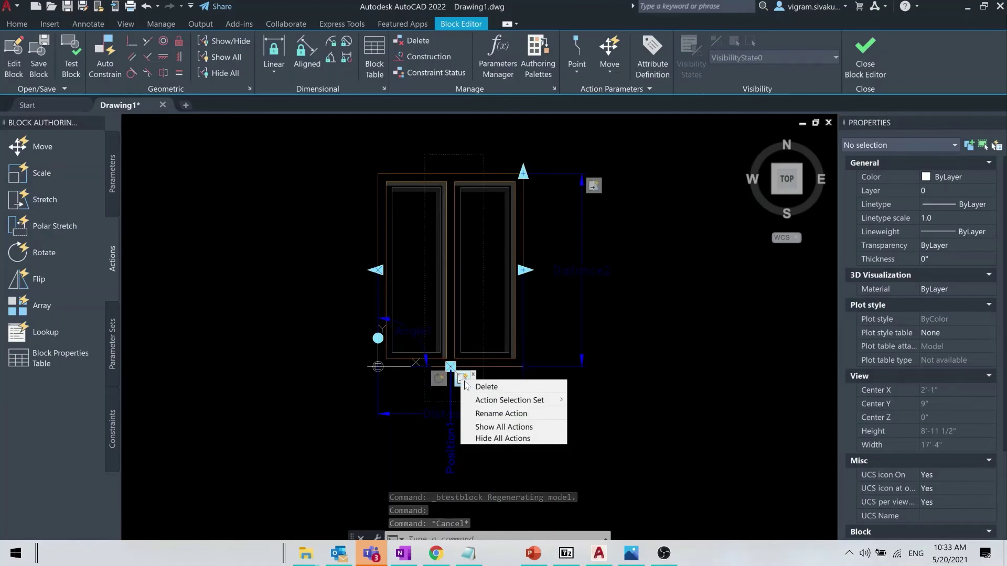
mouse_move(499, 405)
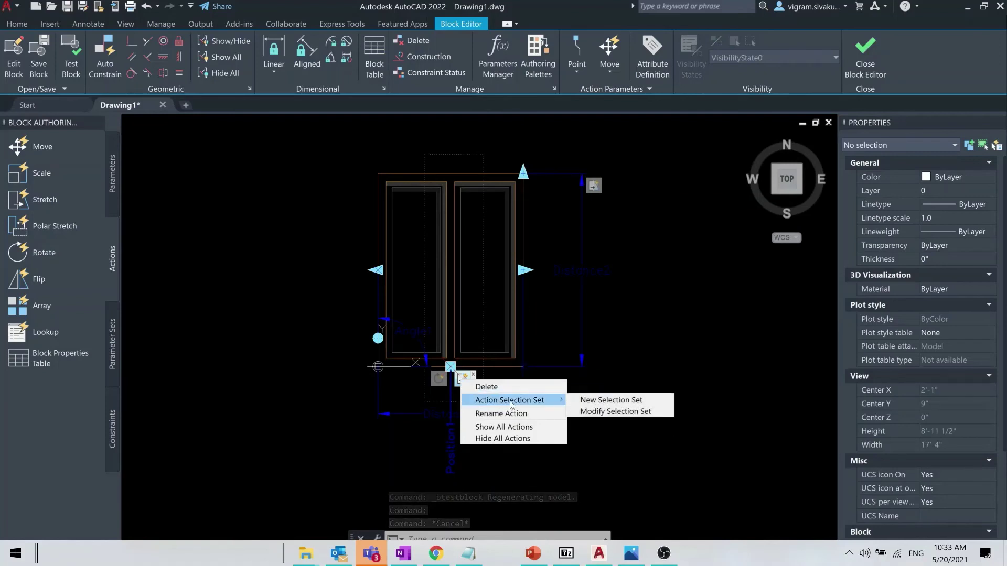
left_click(600, 412)
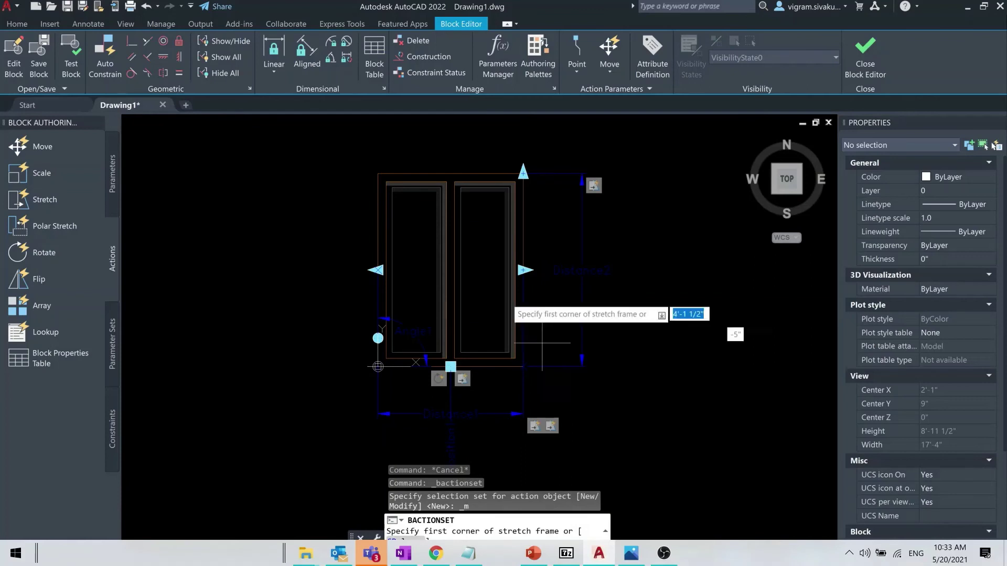
left_click(425, 154)
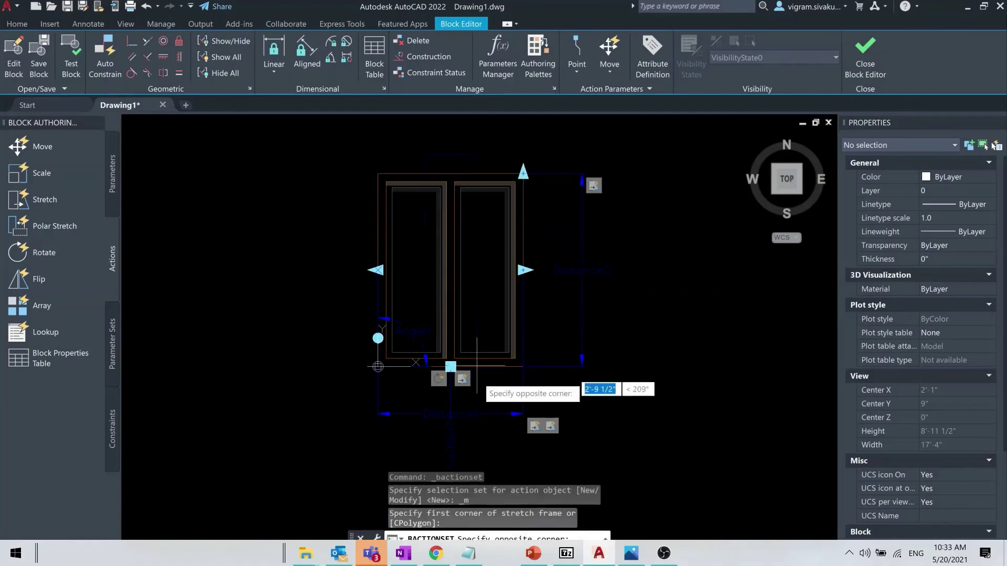
scroll(480, 362, "down", 2)
left_click(482, 442)
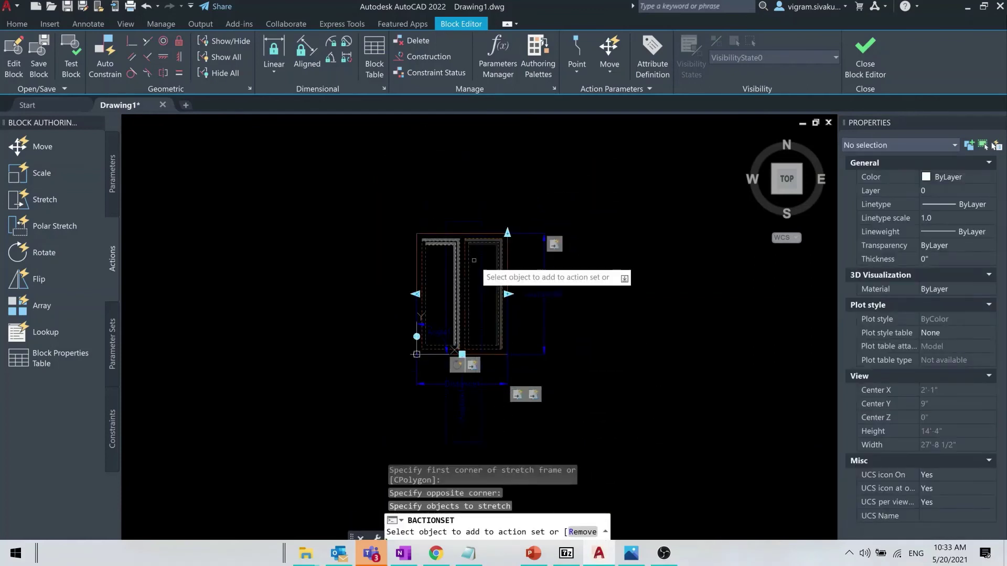
Add the right pane's inner and outer frame hatches to the Point parameter's Stretch action selection set, and finish the selection.
scroll(474, 257, "up", 3)
left_click(472, 241)
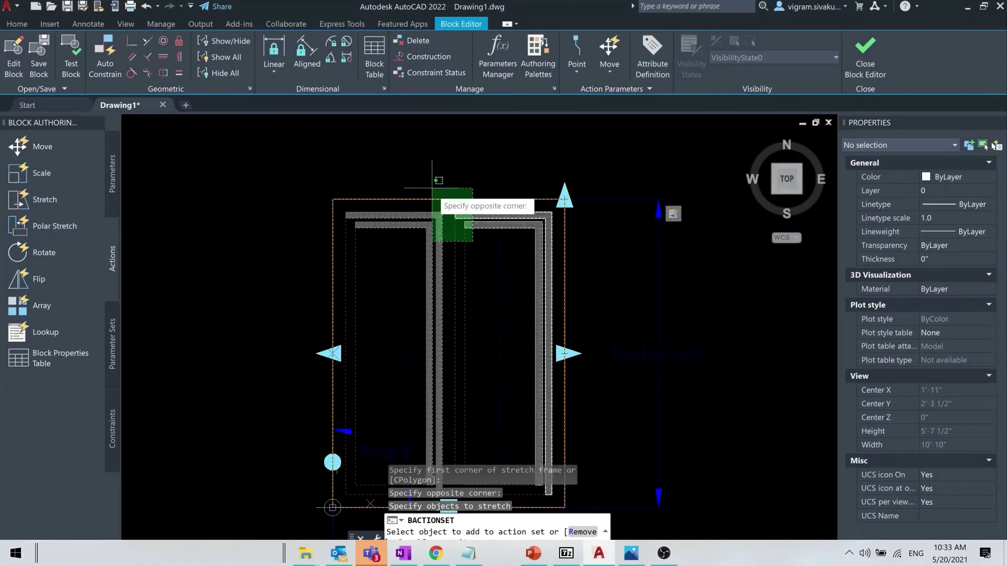
left_click(473, 250)
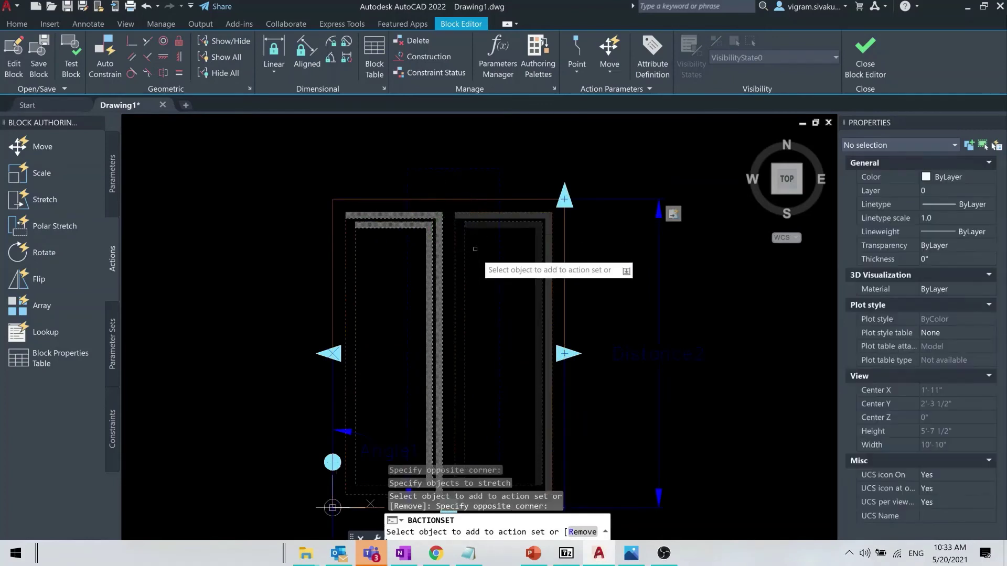
scroll(462, 221, "up", 4)
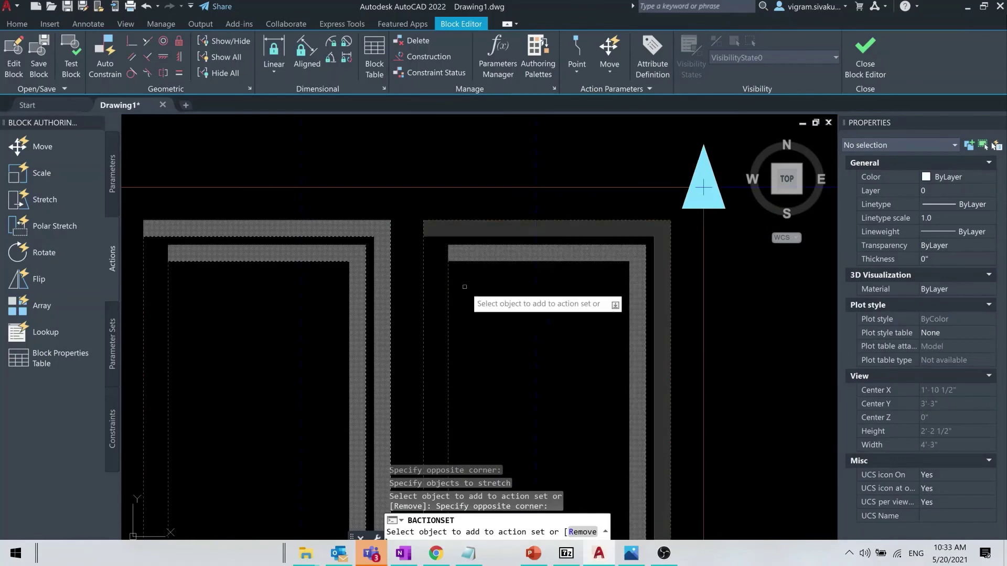
scroll(435, 291, "up", 2)
left_click(477, 251)
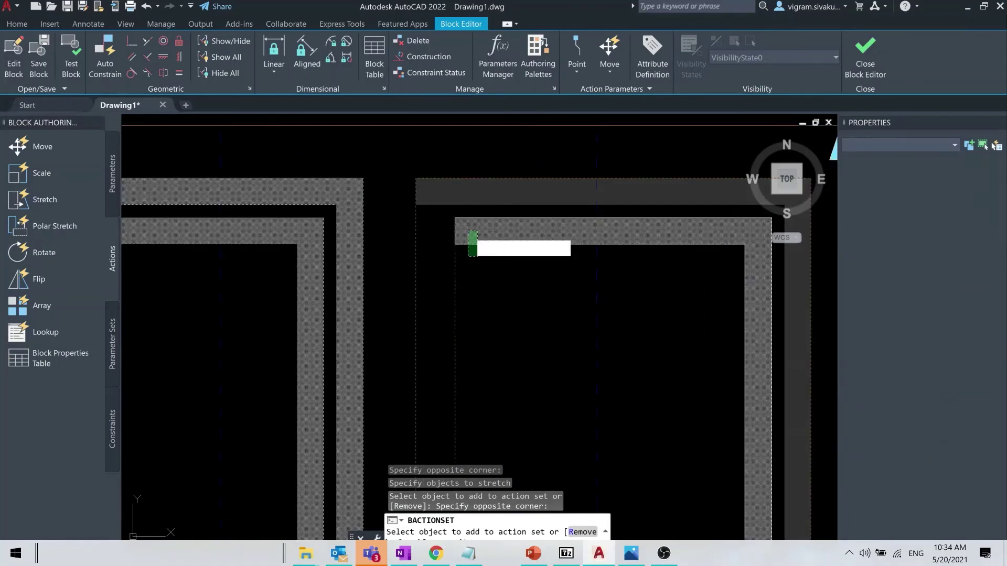
left_click(485, 189)
scroll(472, 194, "down", 3)
left_click(419, 192)
left_click(440, 204)
scroll(440, 204, "down", 2)
scroll(440, 204, "down", 3)
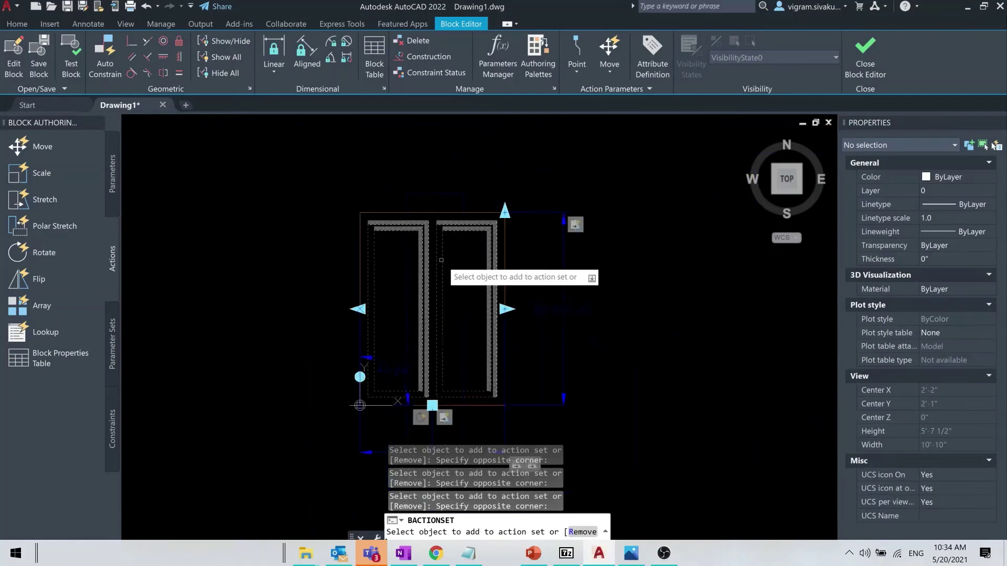
middle_click_drag(455, 303, 466, 277)
key("Return")
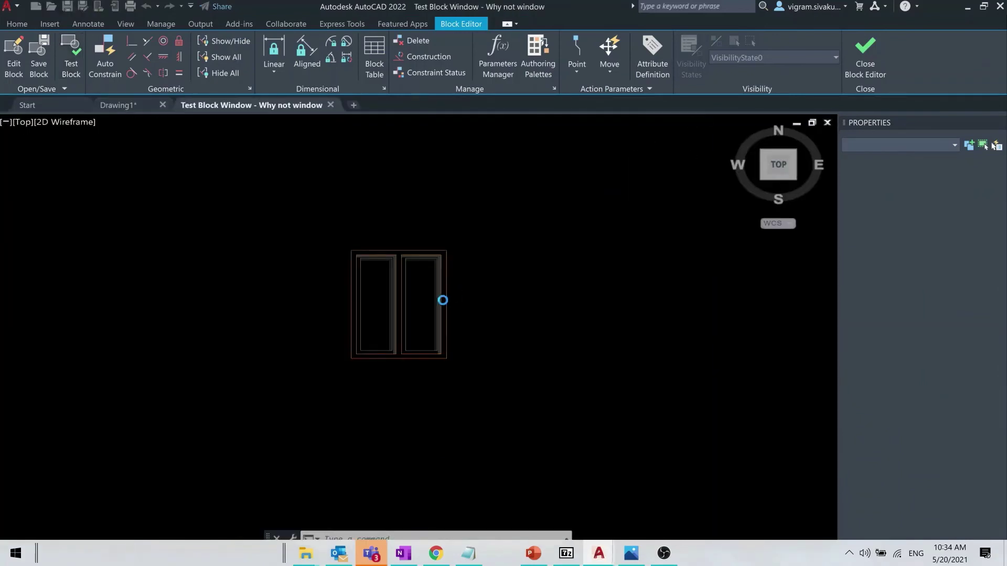
Test the block by stretching the window's right side outward and shifting the mullion sideways with its point grip.
scroll(440, 296, "up", 3)
scroll(448, 304, "down", 1)
left_click(464, 312)
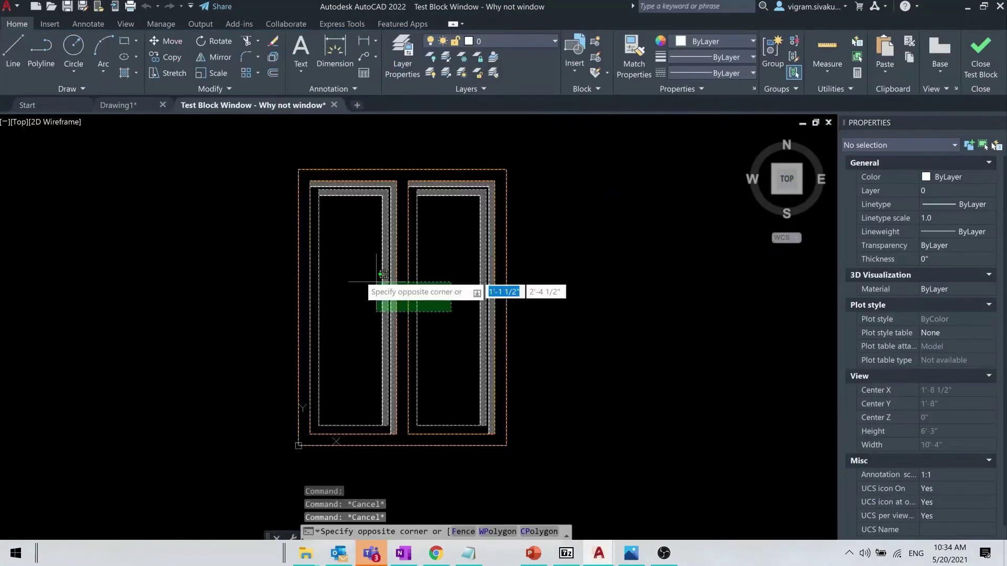
left_click(350, 277)
left_click(506, 307)
left_click(589, 298)
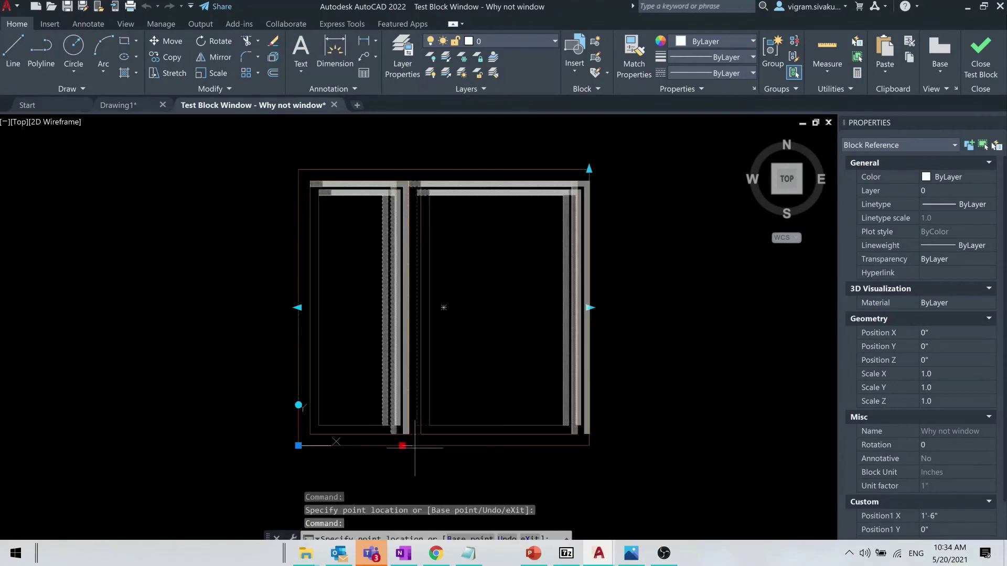
left_click(512, 446)
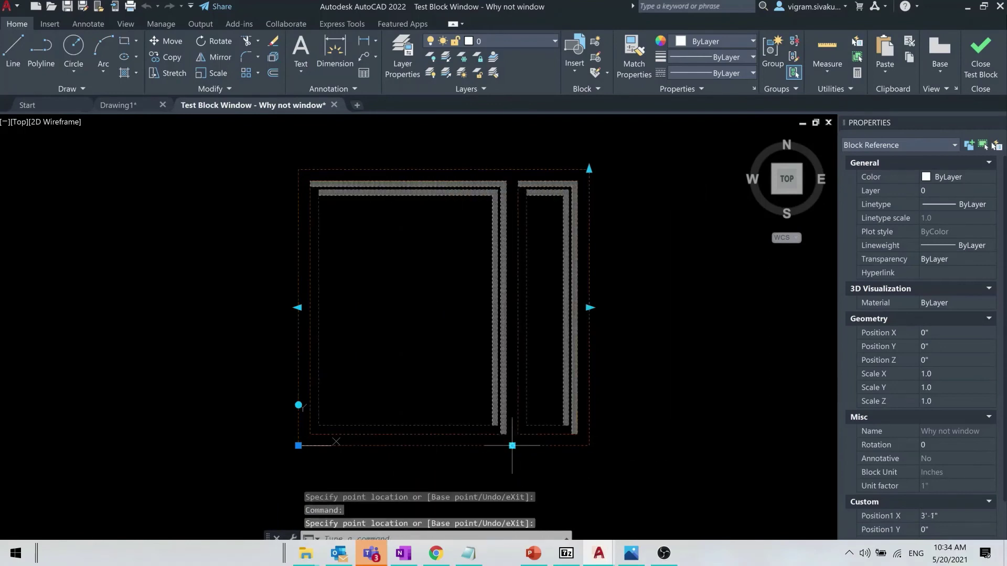
key("Escape")
key("Escape")
key("Escape")
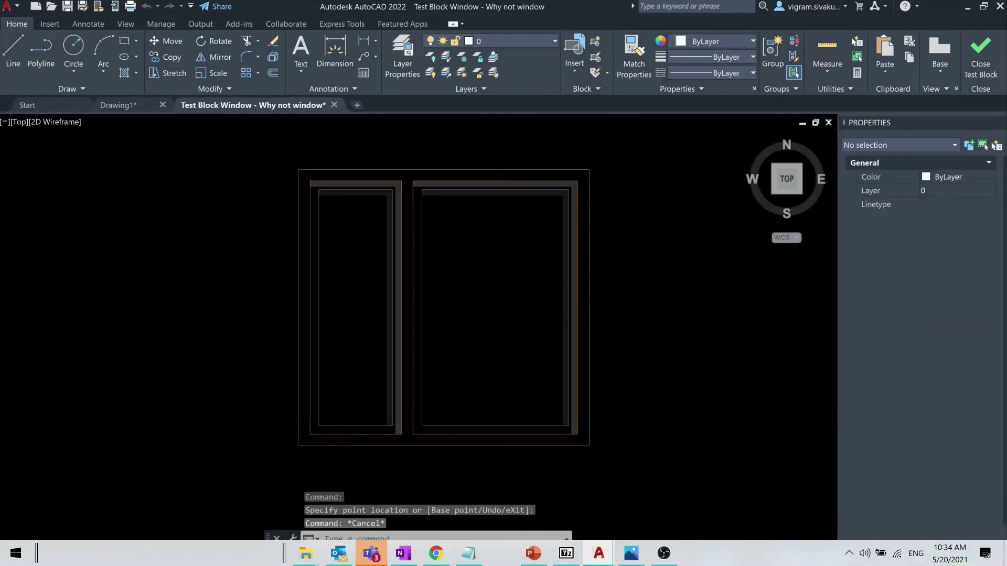
scroll(495, 273, "down", 2)
scroll(473, 273, "up", 2)
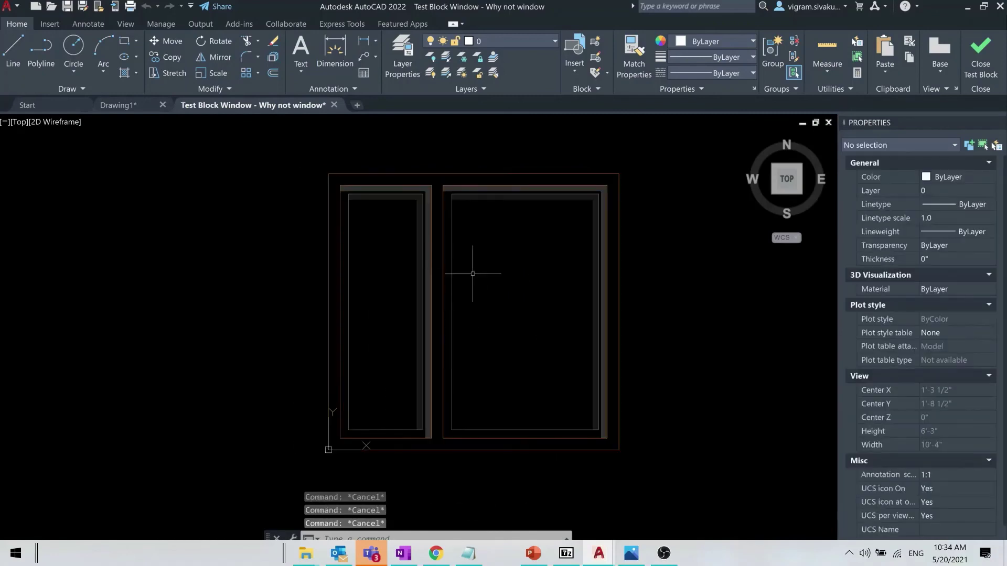
Close the test block window and the Block Editor, saving the changes to Why not window.
left_click(627, 305)
left_click(542, 274)
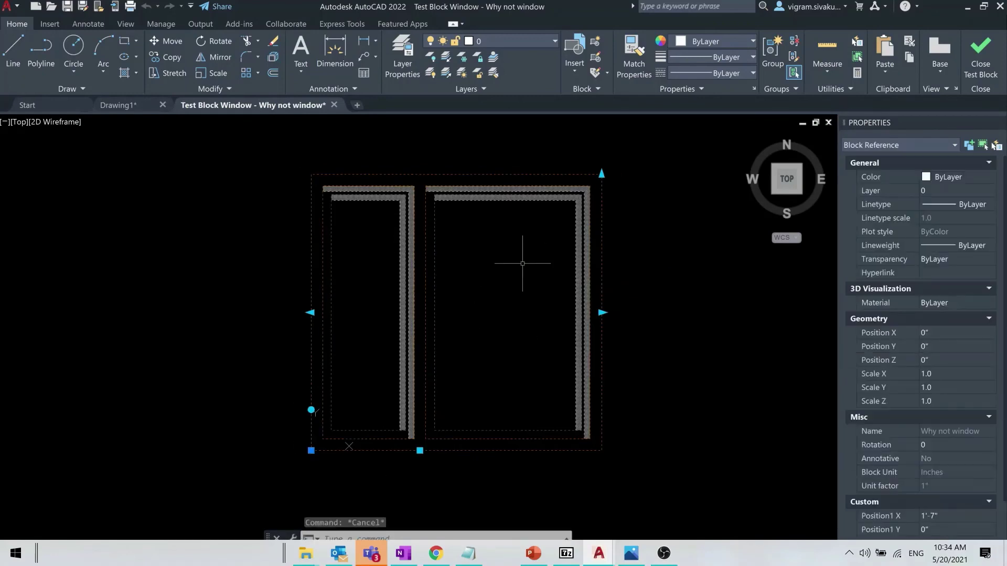
key("Escape")
left_click(981, 58)
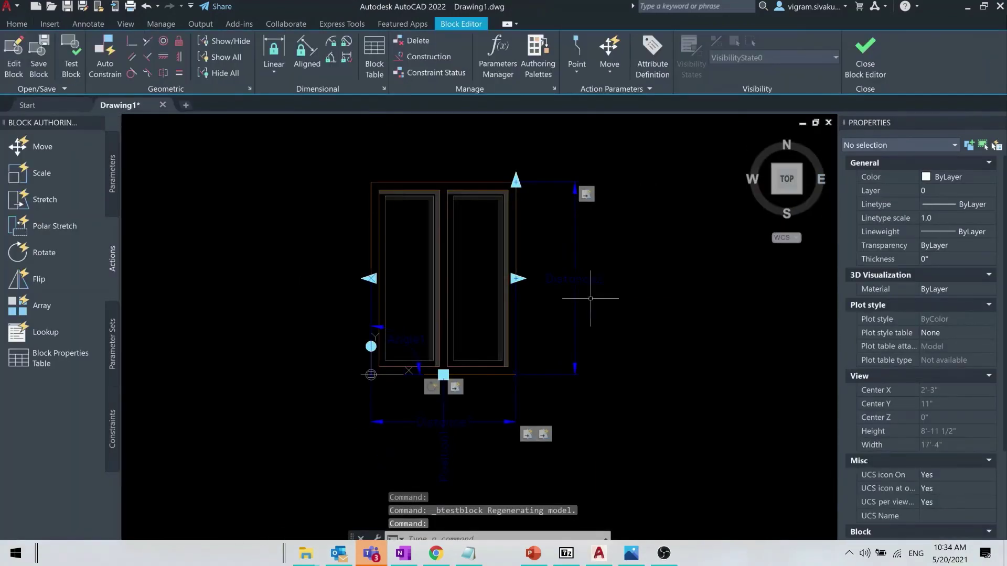
left_click(868, 60)
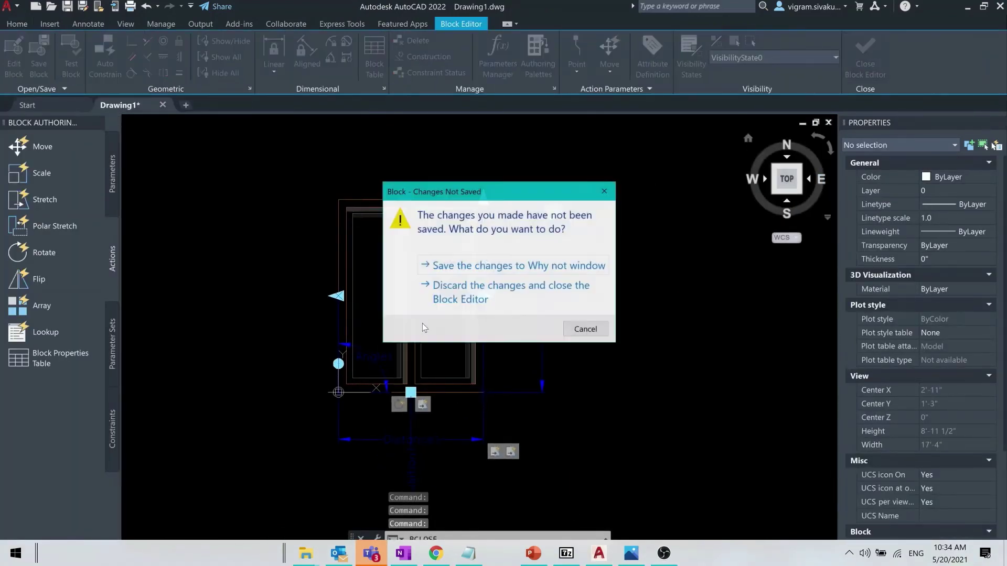
left_click(482, 268)
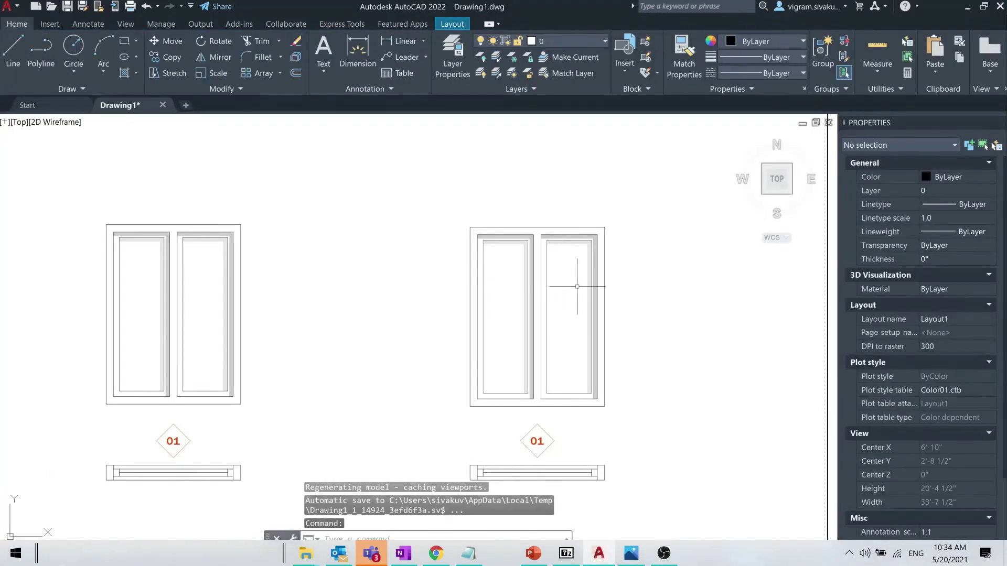
left_click(610, 298)
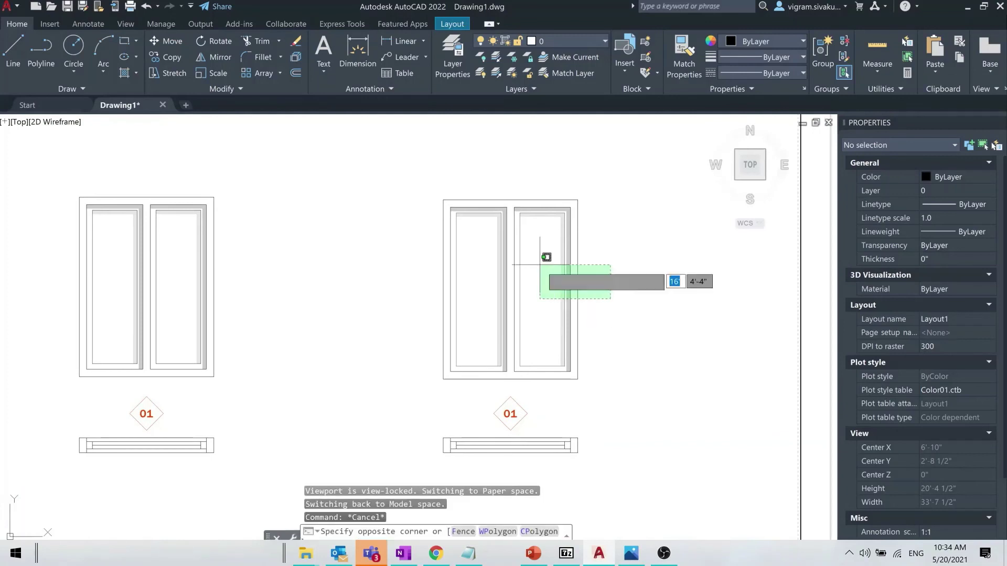
left_click(540, 266)
key("Escape")
key("Escape")
left_click(616, 288)
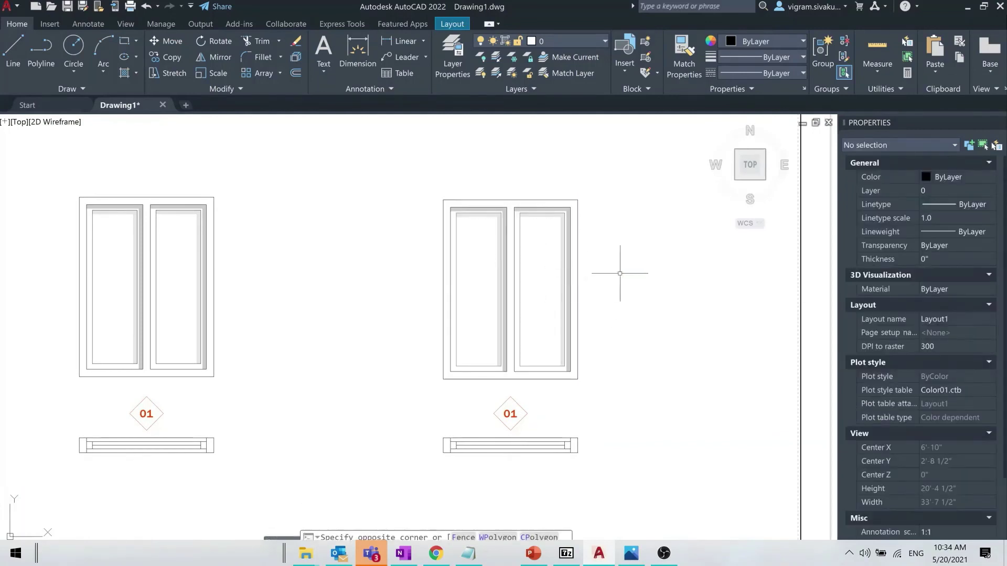
key("Escape")
Widen the right-hand window elevation by stretching its left side and its right side outward.
left_click(632, 289)
left_click(509, 276)
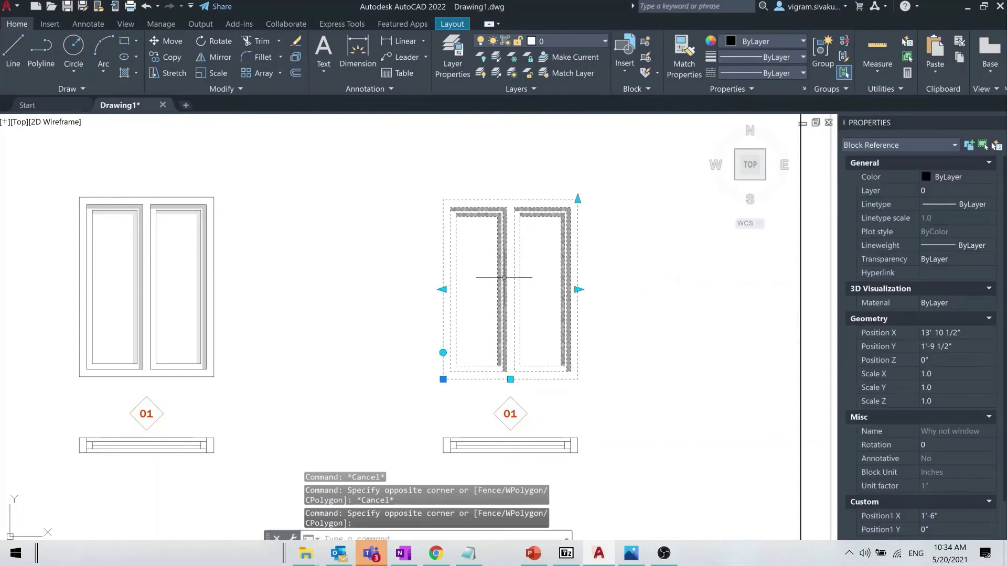
left_click(443, 289)
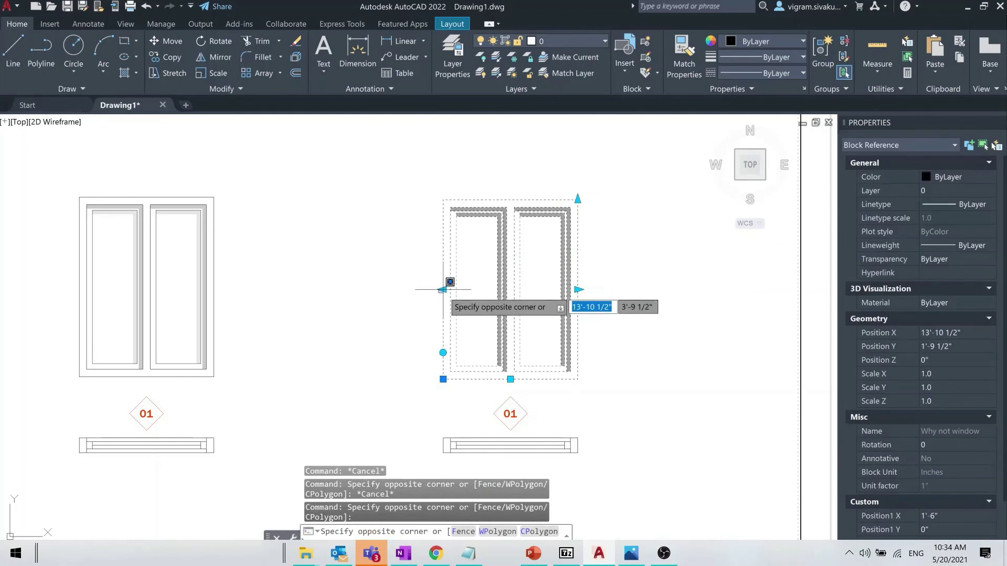
left_click(394, 290)
left_click(578, 289)
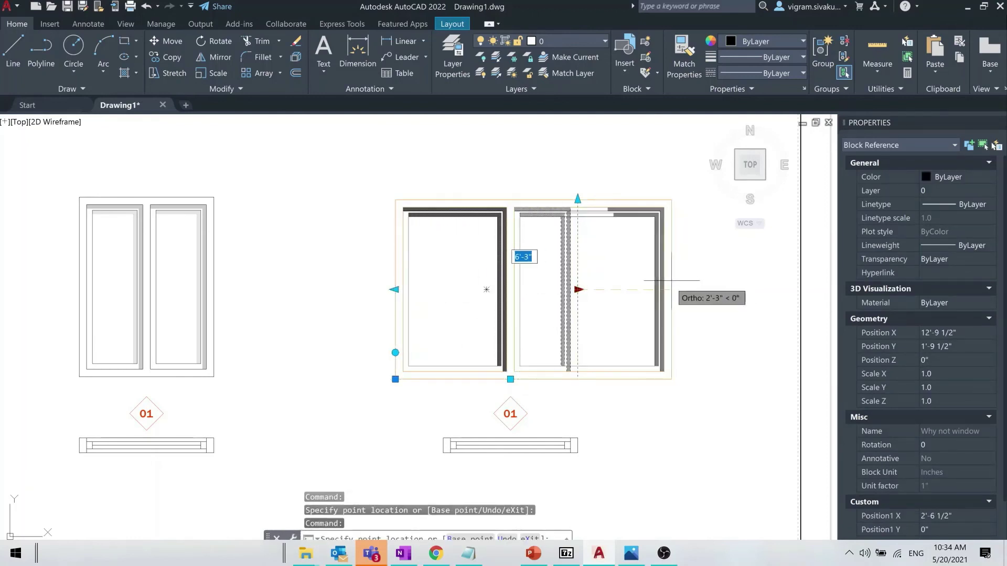
left_click(658, 289)
Shift the widened window's mullion about 1'-2 1/2" to the right and raise the window's top edge about 10 1/2".
left_click(511, 380)
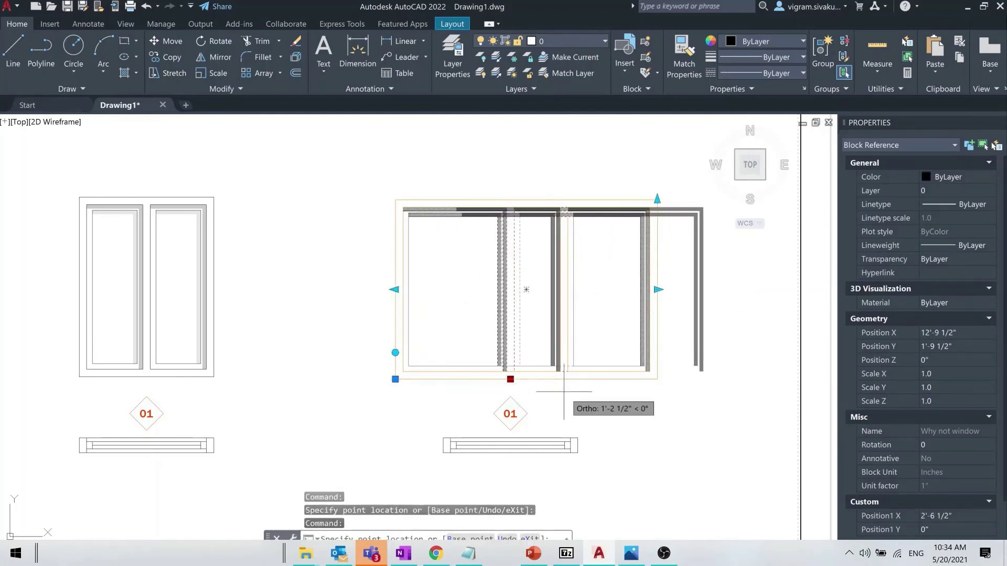
left_click(564, 379)
left_click(658, 199)
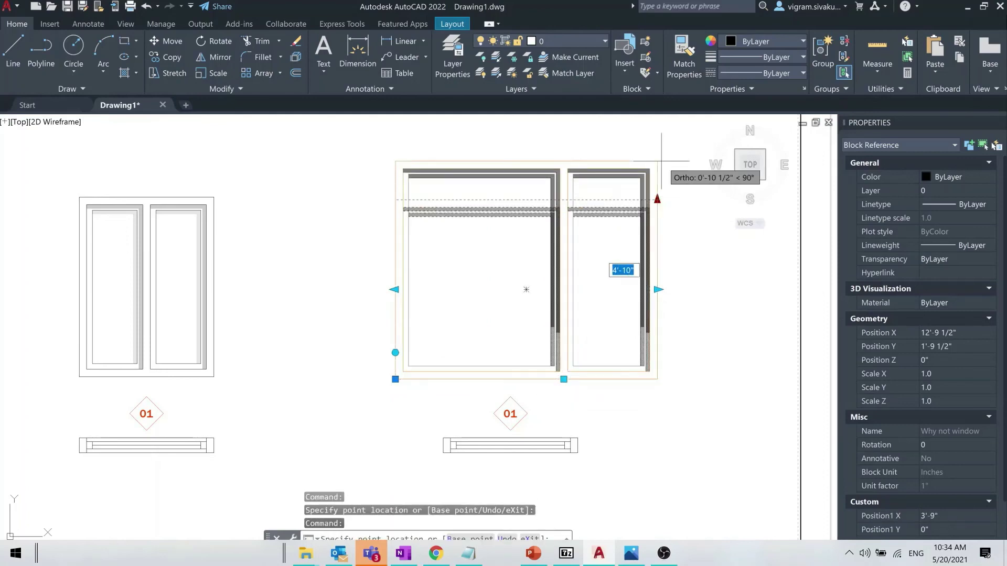
left_click(657, 161)
key("Escape")
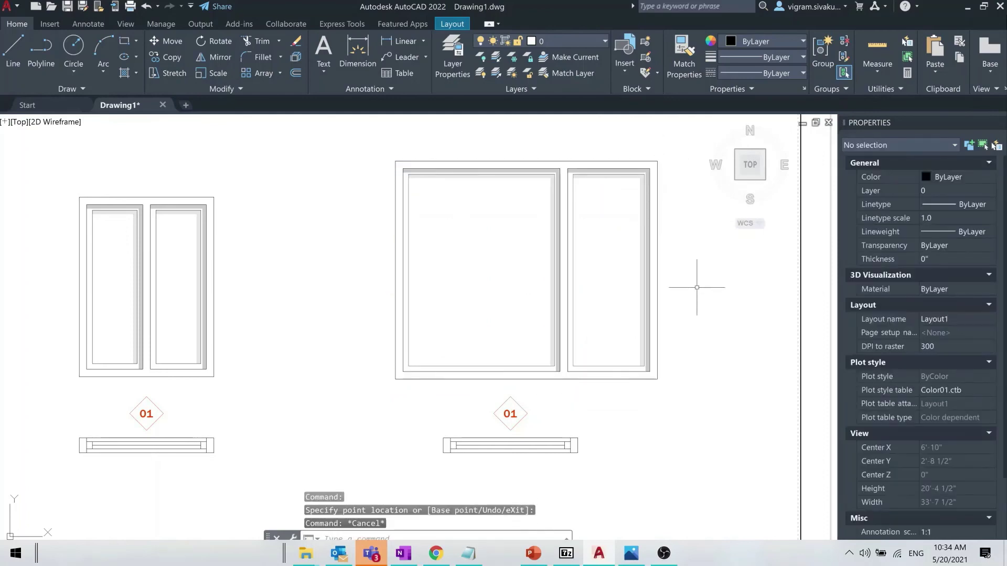
left_click(655, 286)
left_click(529, 376)
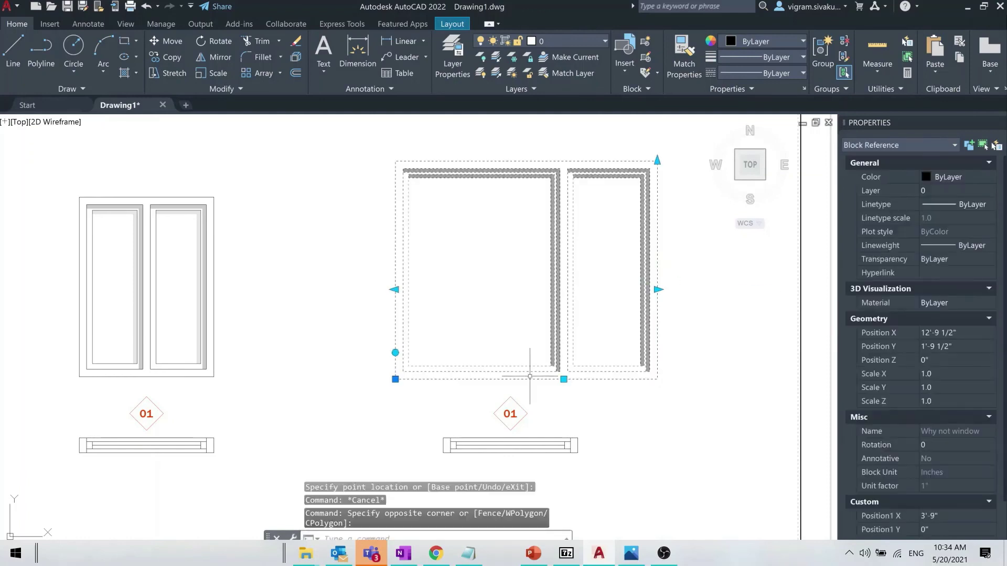
key("Escape")
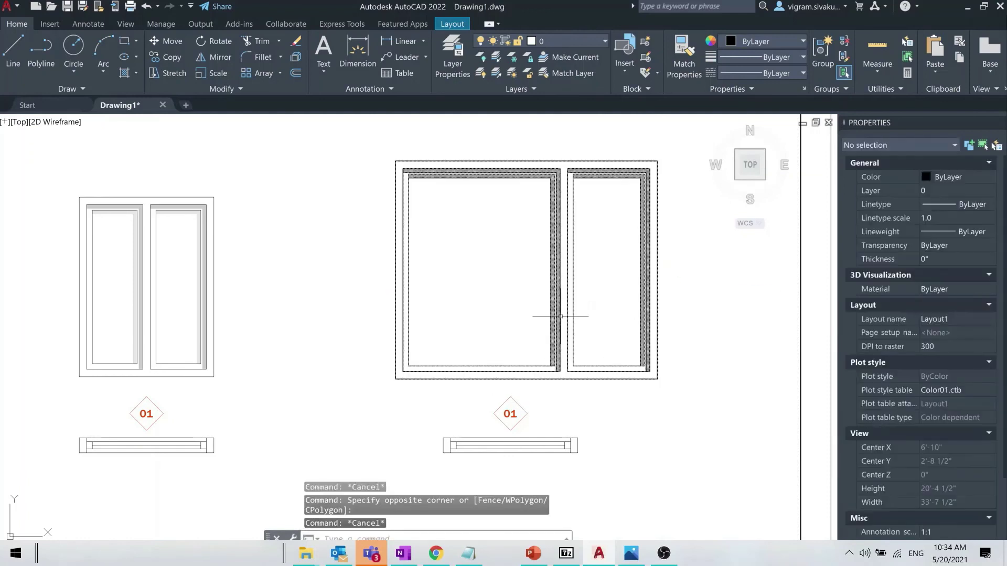
Stretch both ends of the window plan below the enlarged elevation to match its width, about 5'-11 1/2" overall.
middle_click_drag(573, 406, 573, 371)
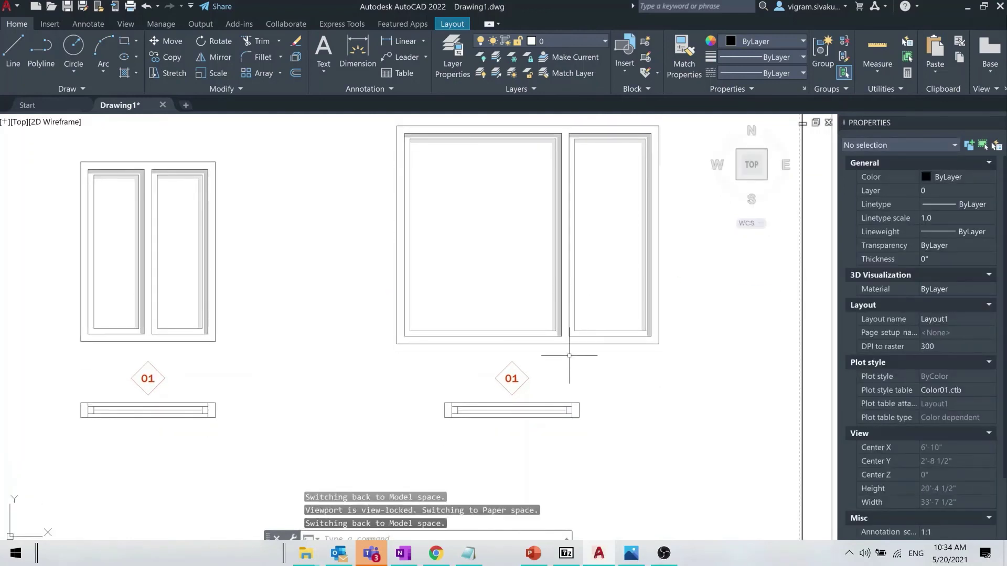
key("Escape")
left_click(550, 398)
left_click(446, 415)
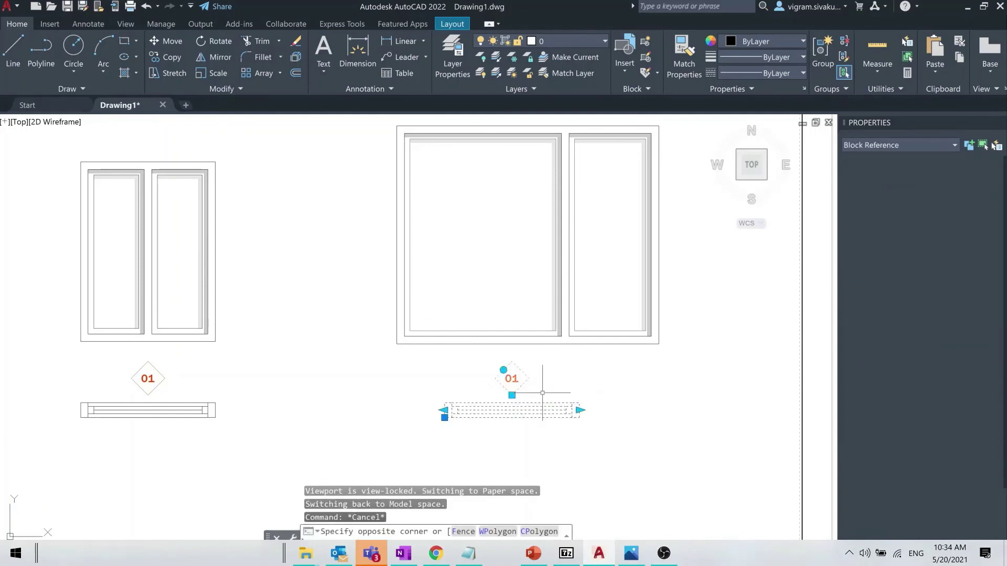
left_click(580, 410)
left_click(664, 410)
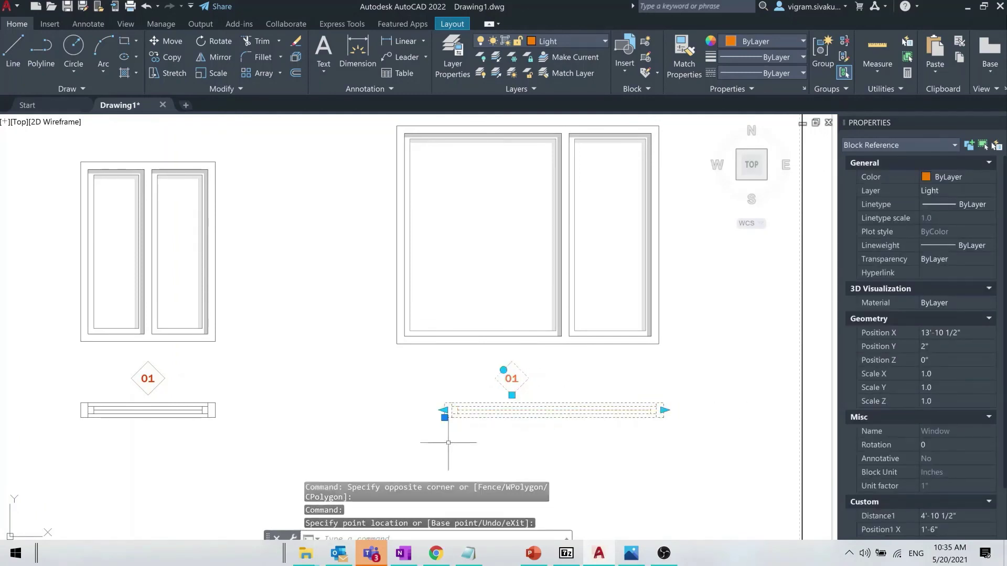
left_click(444, 410)
left_click(399, 410)
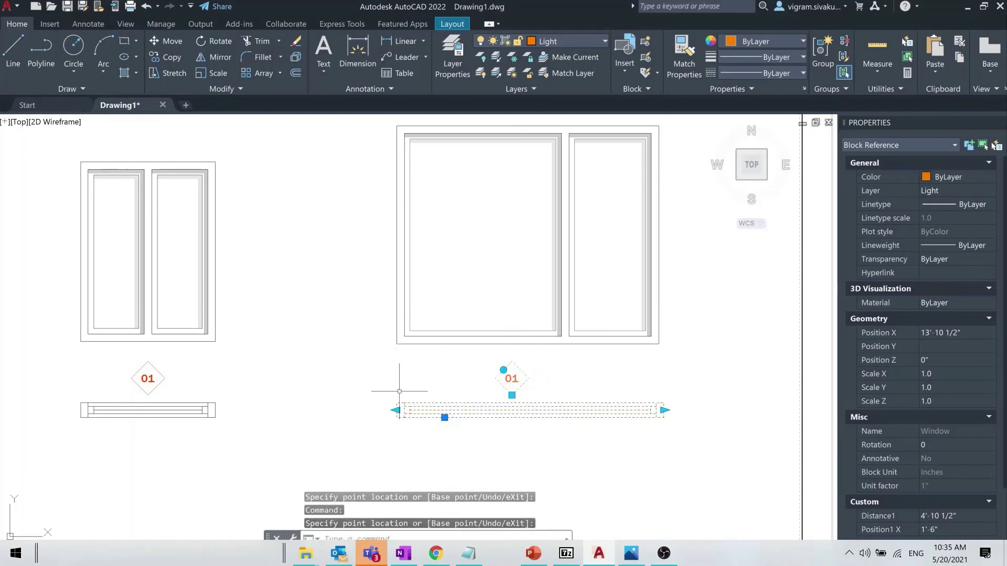
Move the 01 tag above the lengthened window plan to the plan's midpoint and clear the selection.
left_click(512, 396)
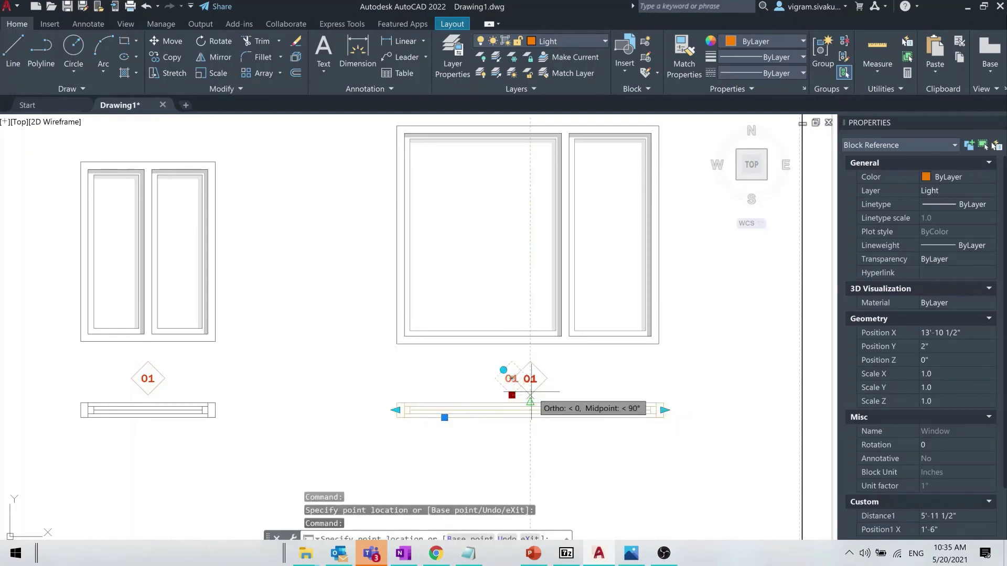
left_click(534, 402)
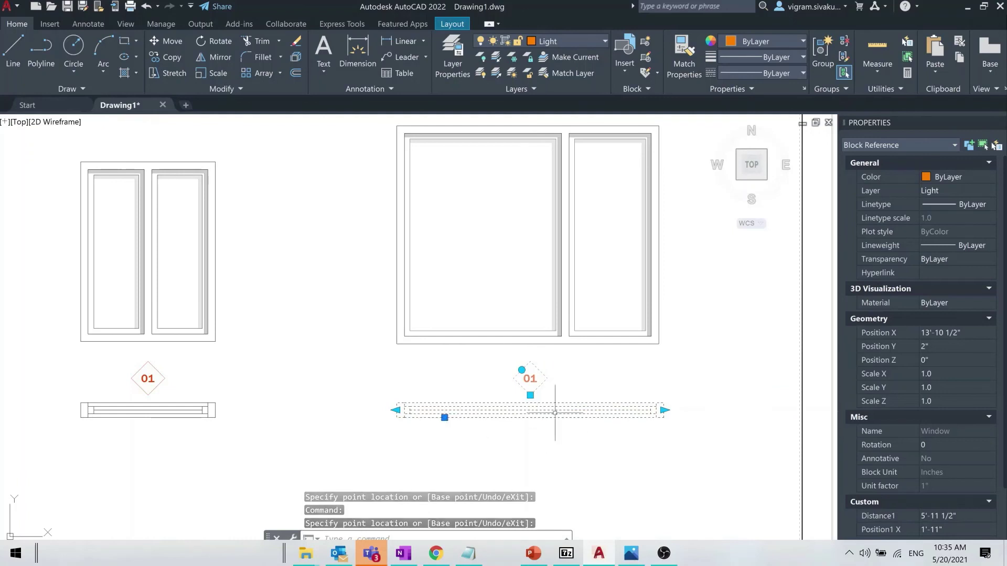
key("Escape")
left_click(565, 436)
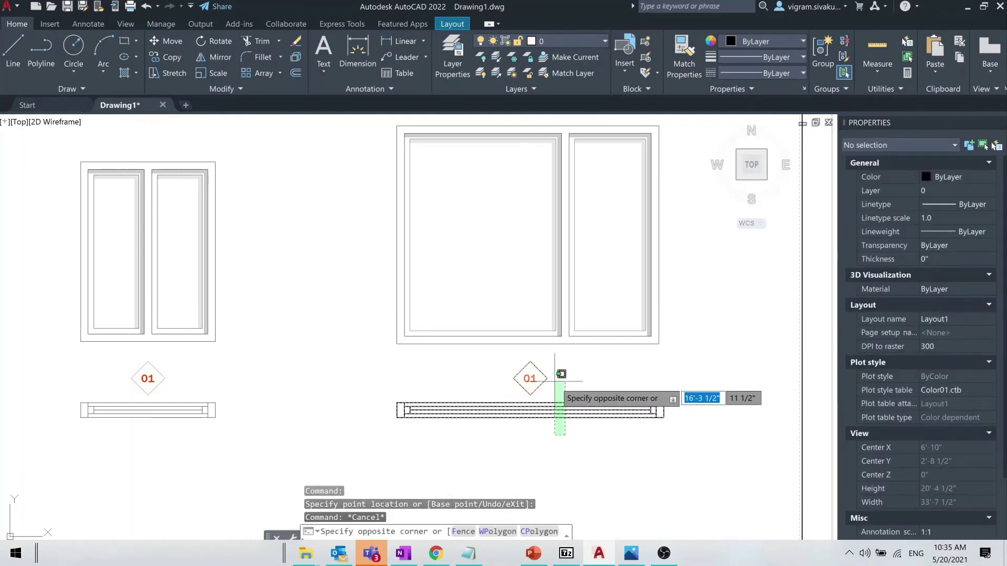
key("Escape")
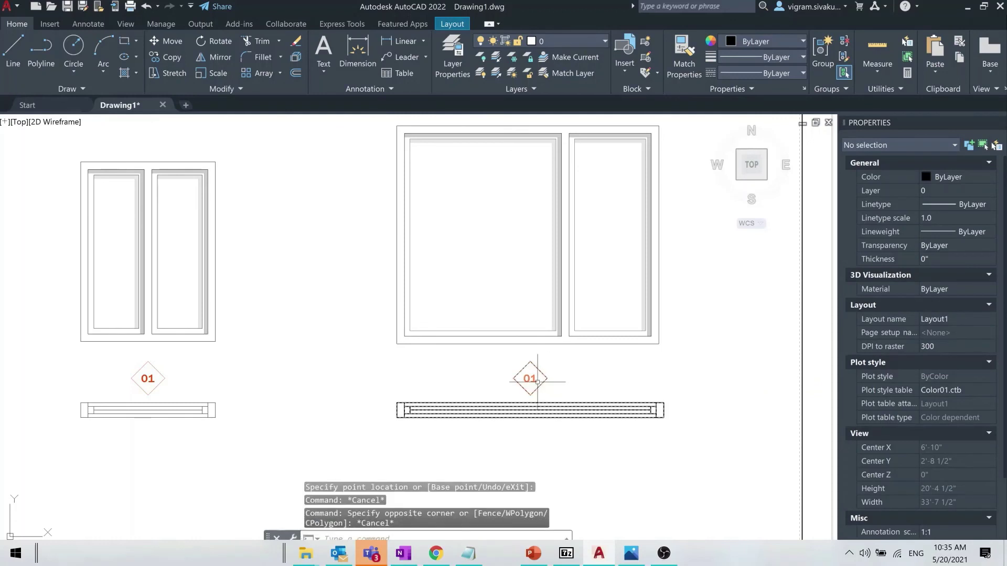
Change the tag attribute value of the lengthened window plan to 02.
left_click(529, 377)
double_click(530, 378)
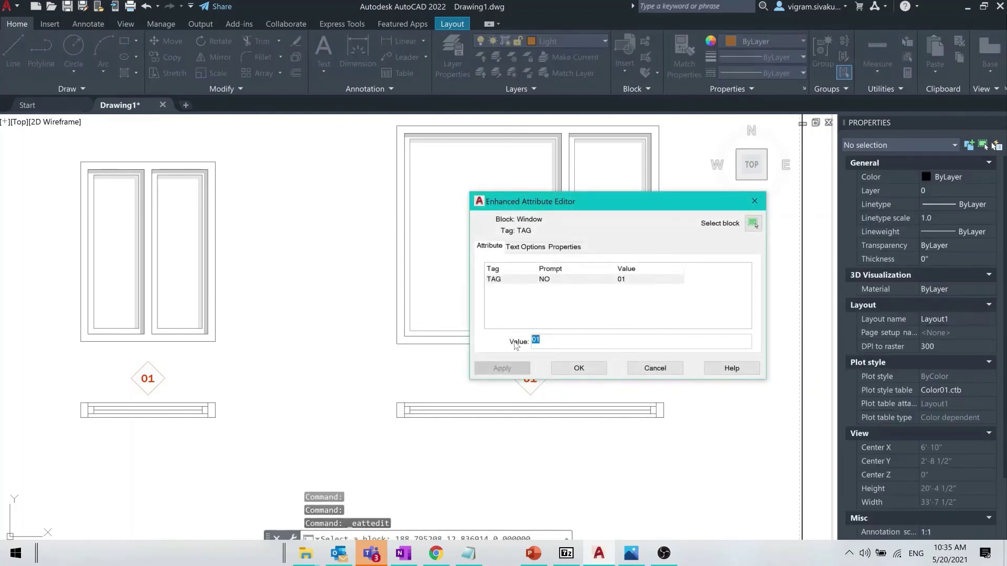
left_click(579, 368)
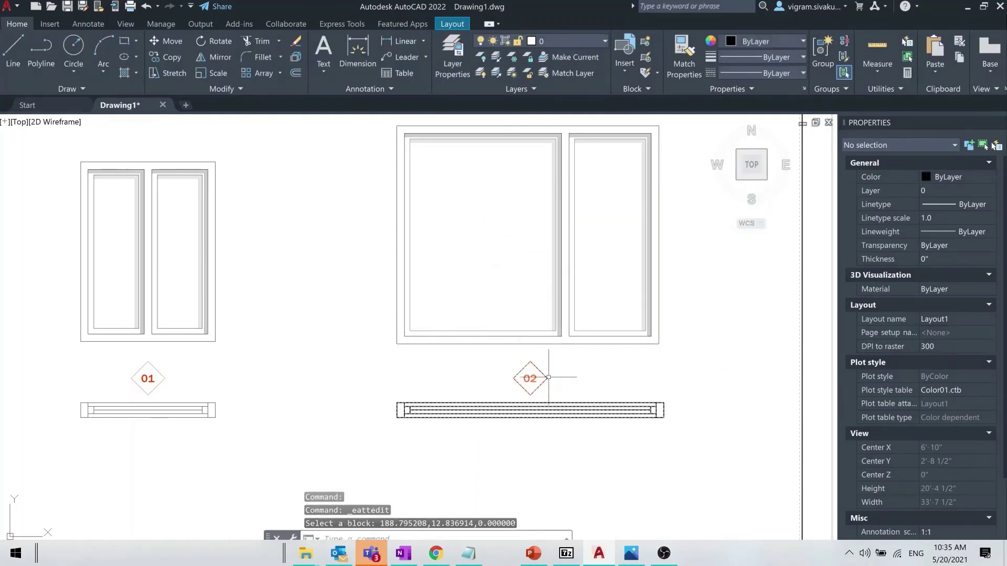
key("Escape")
key("Escape")
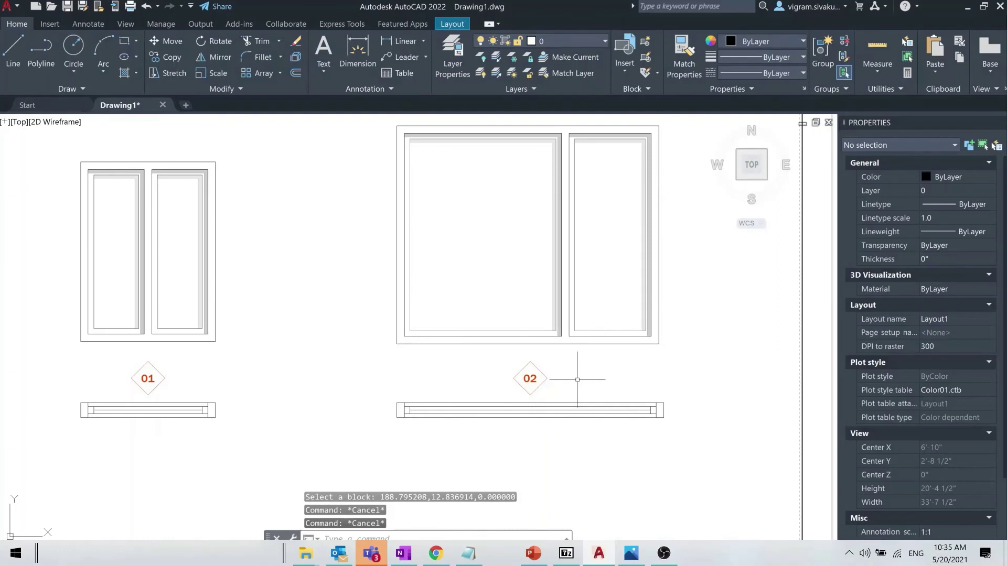